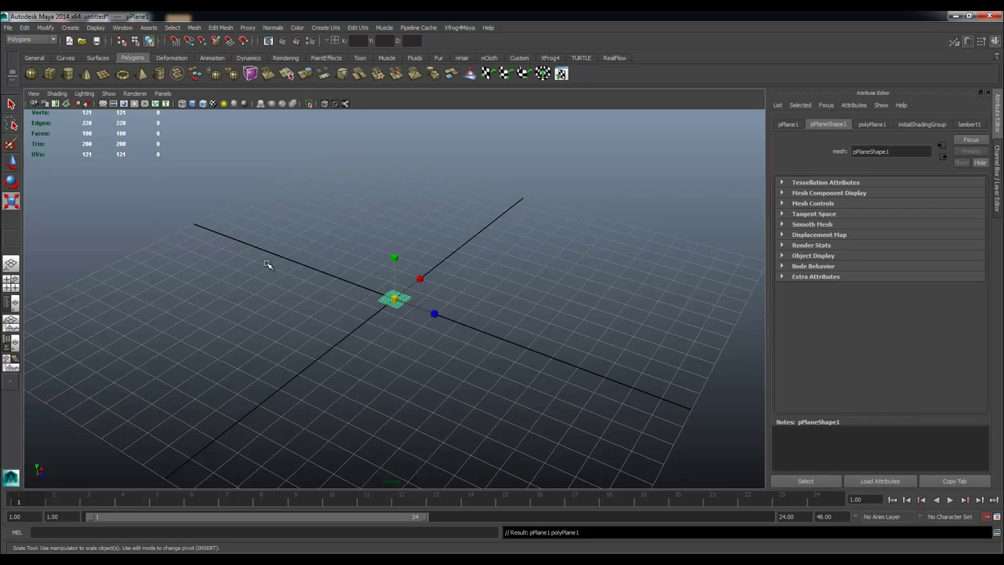
Step: Scale the polygon plane up uniformly to about 23.2 as the ground and turn on shaded display
left_click_drag(395, 299, 712, 132)
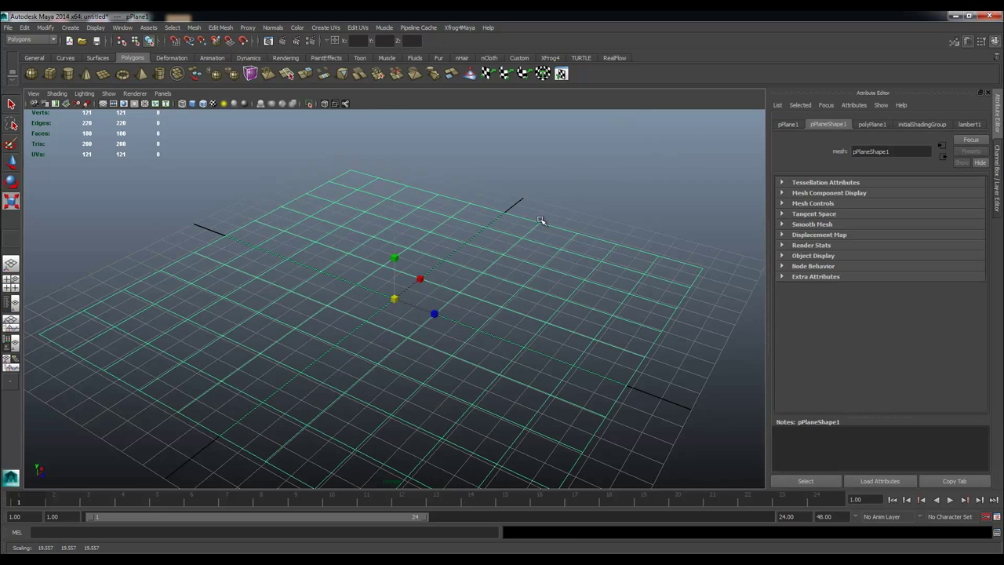
left_click_drag(398, 297, 459, 265)
key("5")
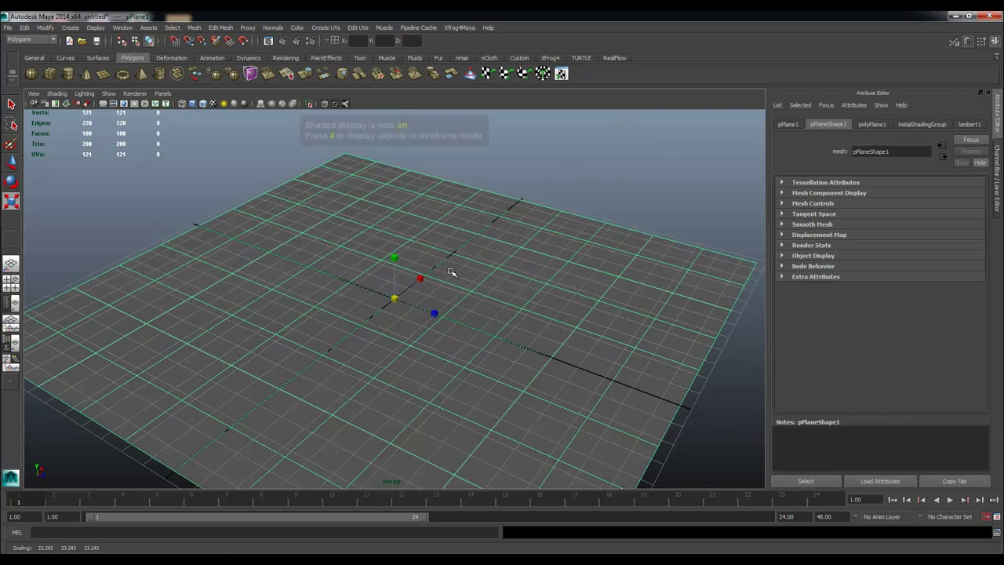
left_click(520, 174)
Step: Create a polygon cylinder and raise it about 4.6 units straight up from the plane's center
left_click_drag(519, 174, 376, 218, "alt")
left_click(68, 73)
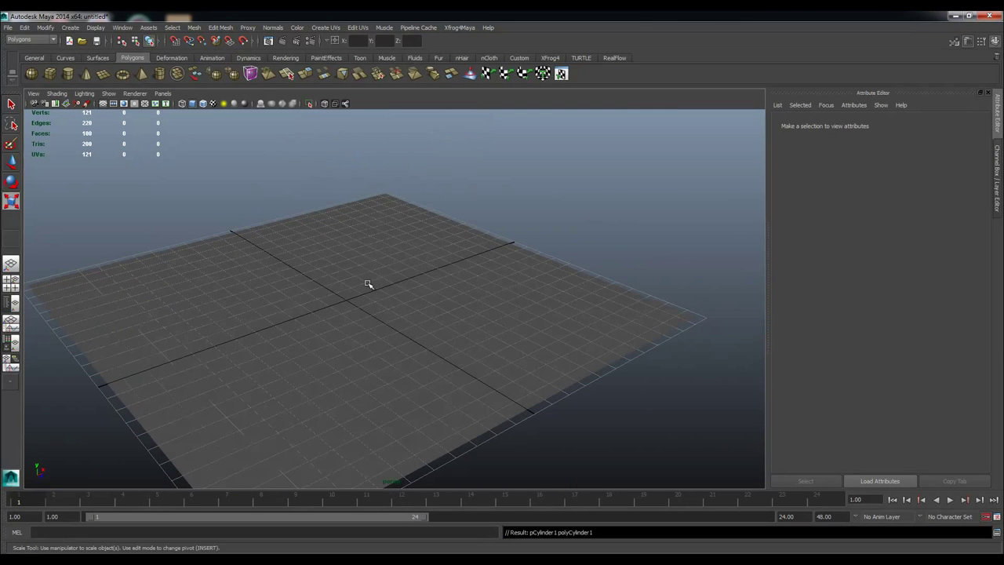
key("w")
left_click_drag(350, 269, 345, 174)
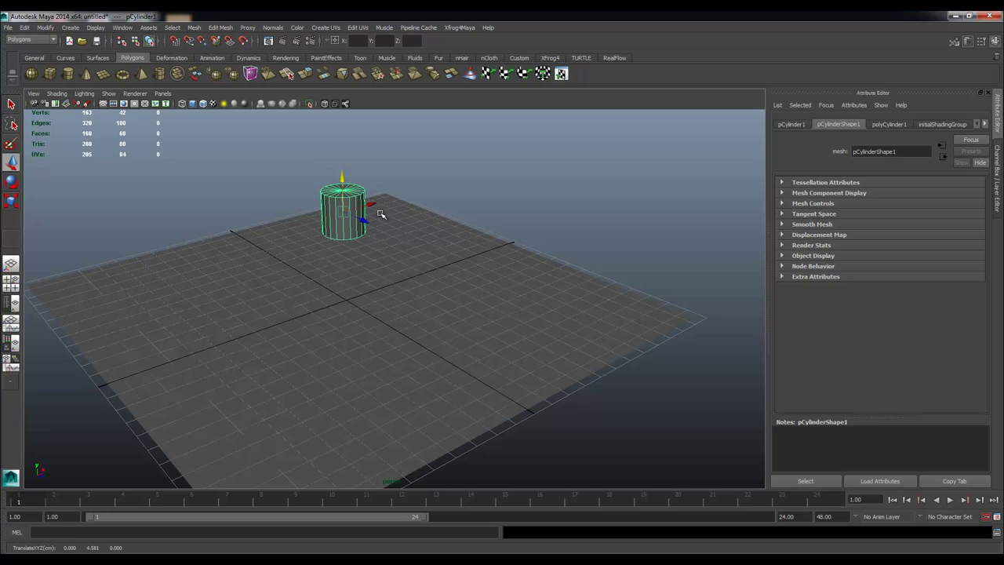
Step: Scale the cylinder into a slim, tall trunk, about 0.654 in X and Z and 3.396 in Y
key("r")
left_click_drag(343, 212, 329, 208)
left_click_drag(343, 167, 360, 85)
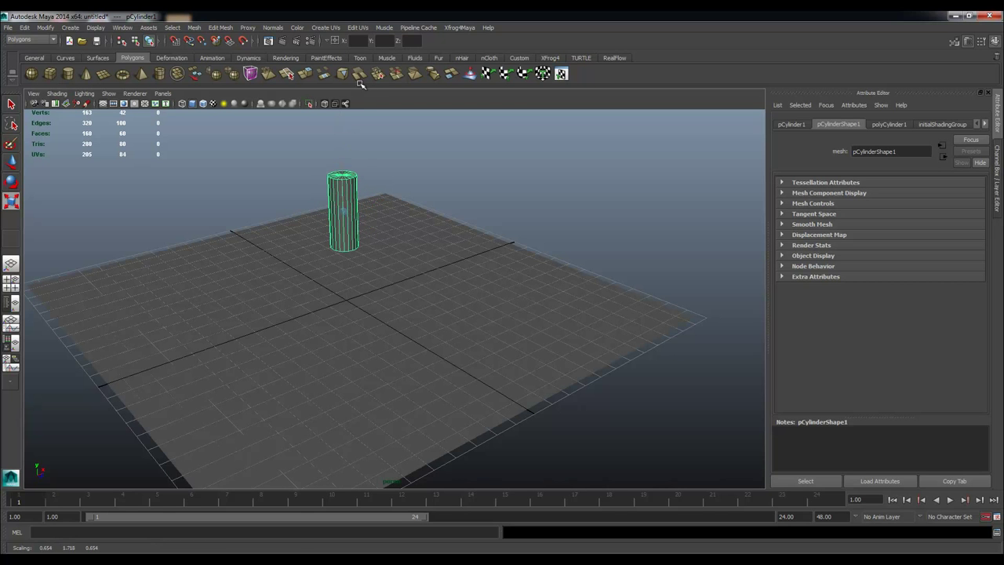
left_click_drag(343, 163, 341, 120)
Step: Move the trunk cylinder's pivot point down to its base
key("w")
middle_click_drag(355, 190, 365, 226, "alt")
left_click_drag(365, 226, 357, 246, "alt")
left_click(408, 340)
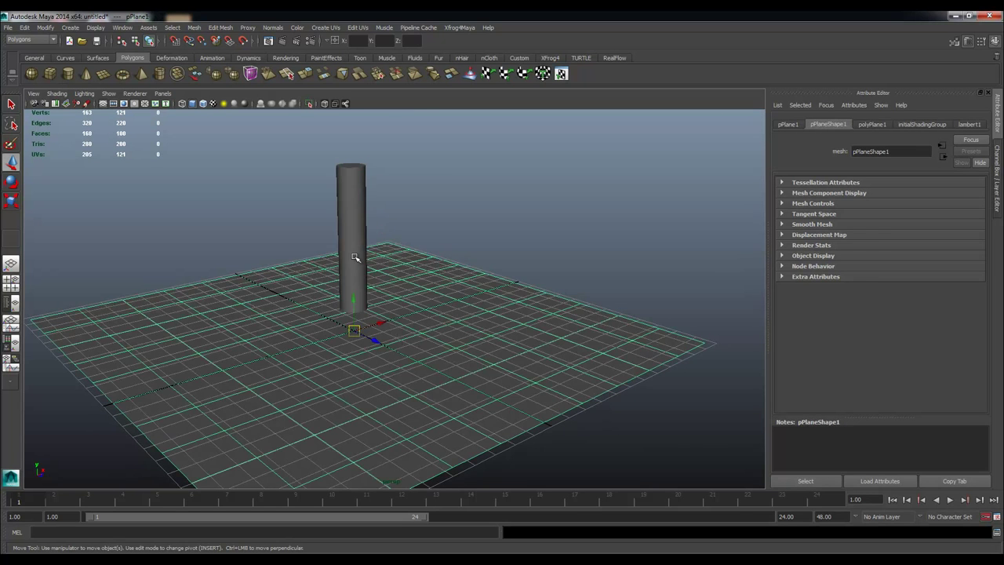
left_click(354, 257)
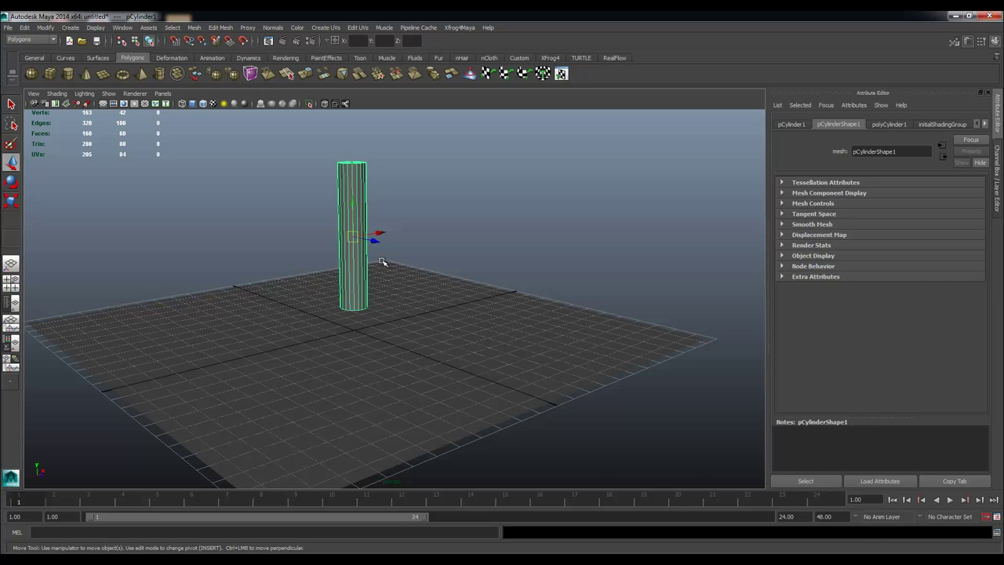
left_click_drag(378, 269, 377, 262, "alt")
key("Insert")
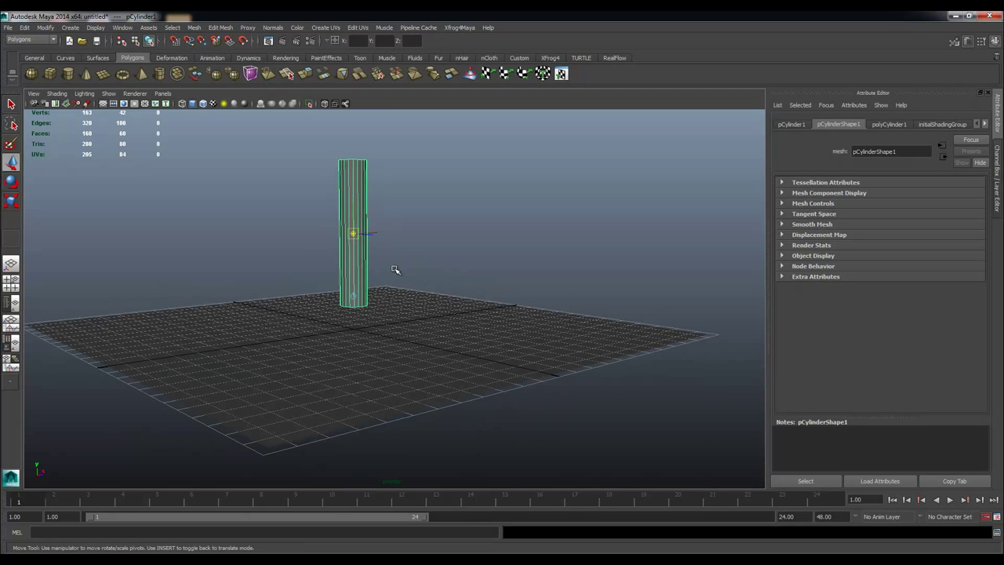
left_click_drag(355, 215, 356, 247)
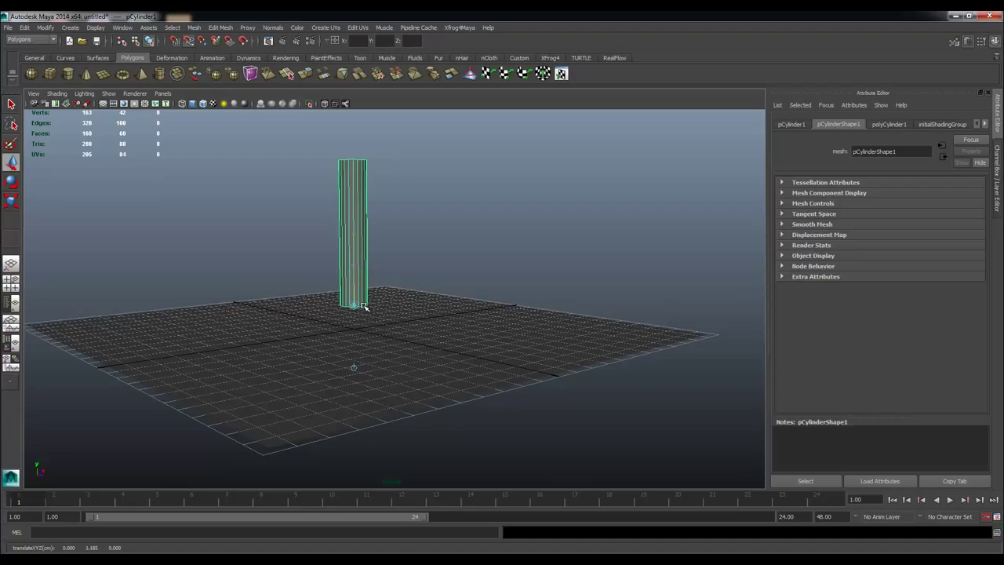
Step: Lower the trunk cylinder so its base rests on the center of the ground plane
left_click_drag(354, 282, 351, 248)
key("ctrl+z")
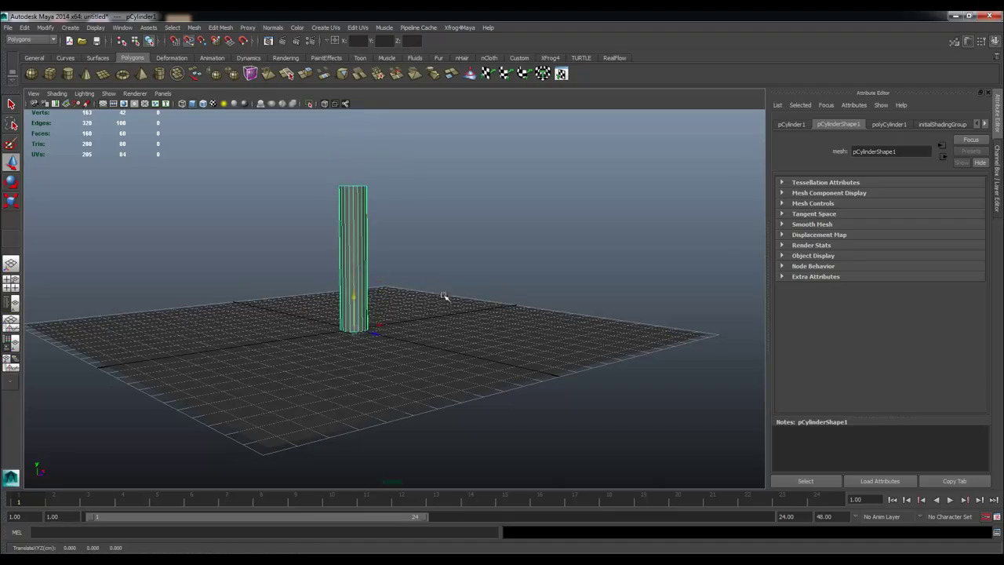
left_click_drag(358, 299, 358, 290)
key("c")
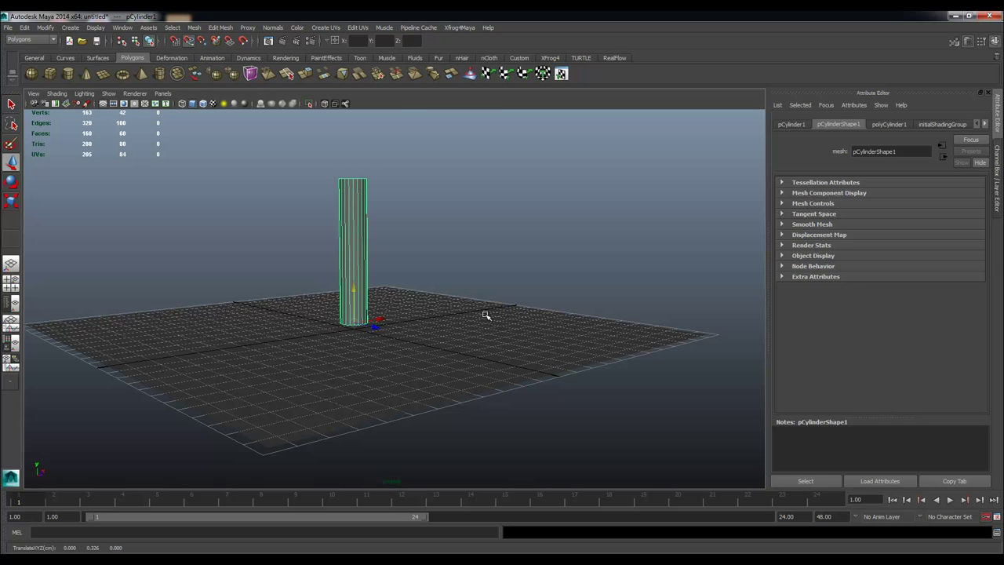
left_click_drag(484, 300, 397, 277, "alt")
left_click(191, 196)
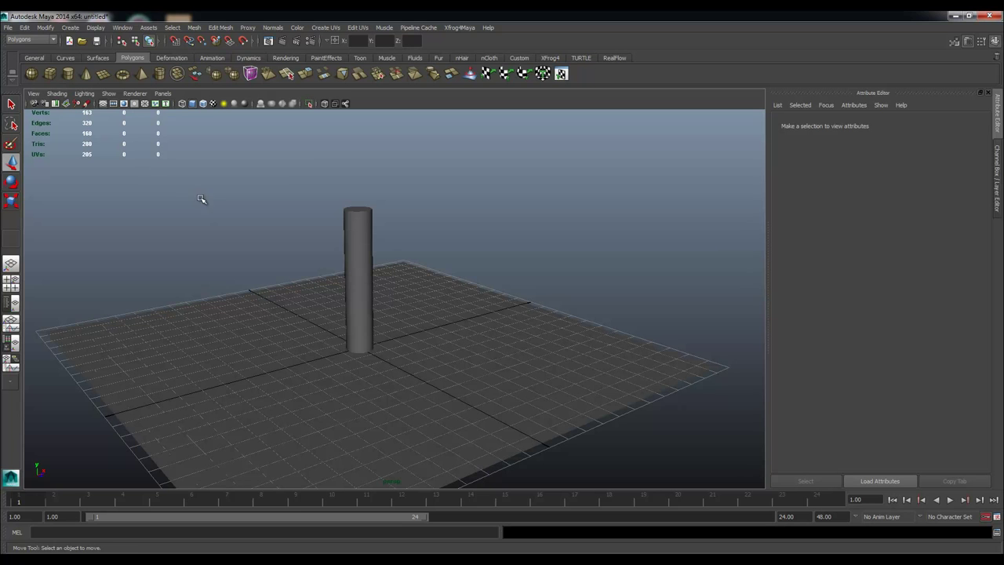
Step: Create a second polygon cylinder and raise it above the trunk to a Translate Y of about 8.84
left_click(68, 73)
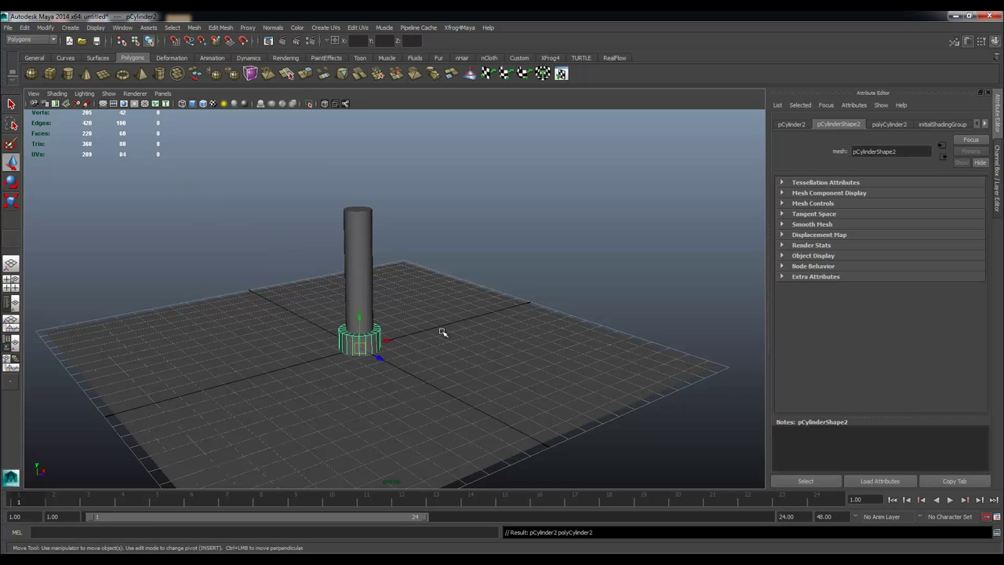
left_click_drag(358, 317, 358, 206)
left_click(365, 286)
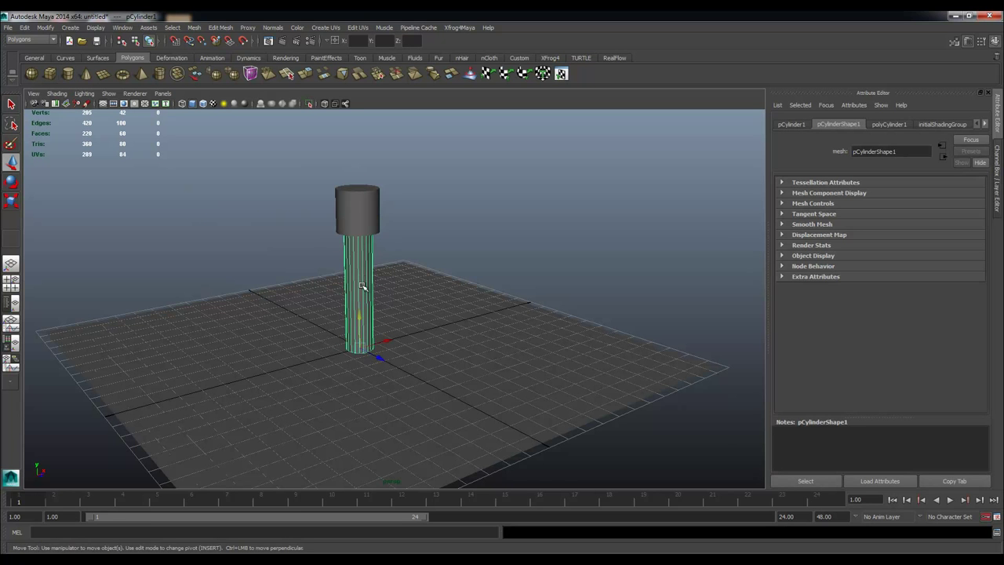
left_click(358, 200)
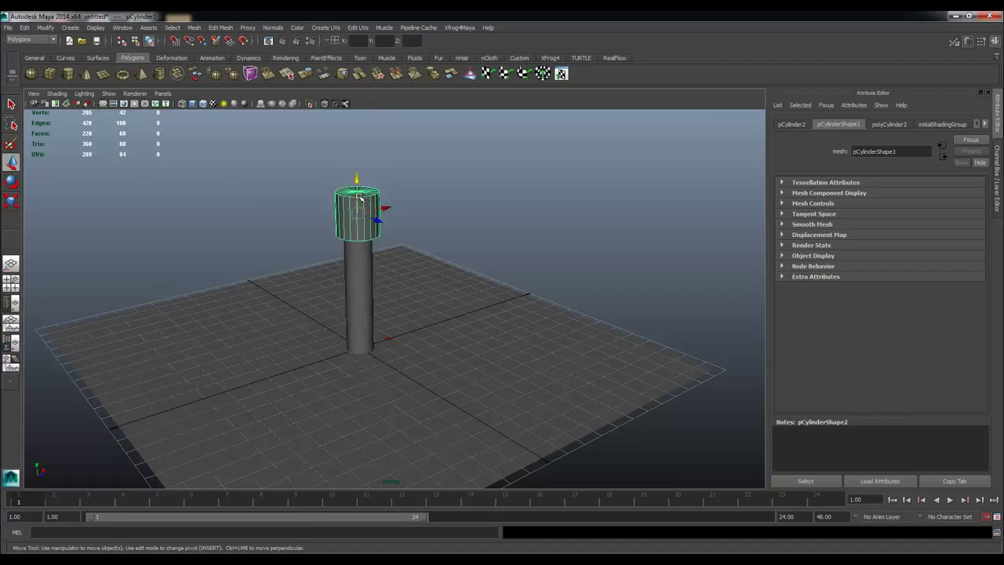
left_click_drag(355, 179, 356, 133)
Step: Set the trunk cylinder's Subdivisions Axis to 8 and its Subdivisions Caps to 0
left_click(360, 291)
key("ctrl+a")
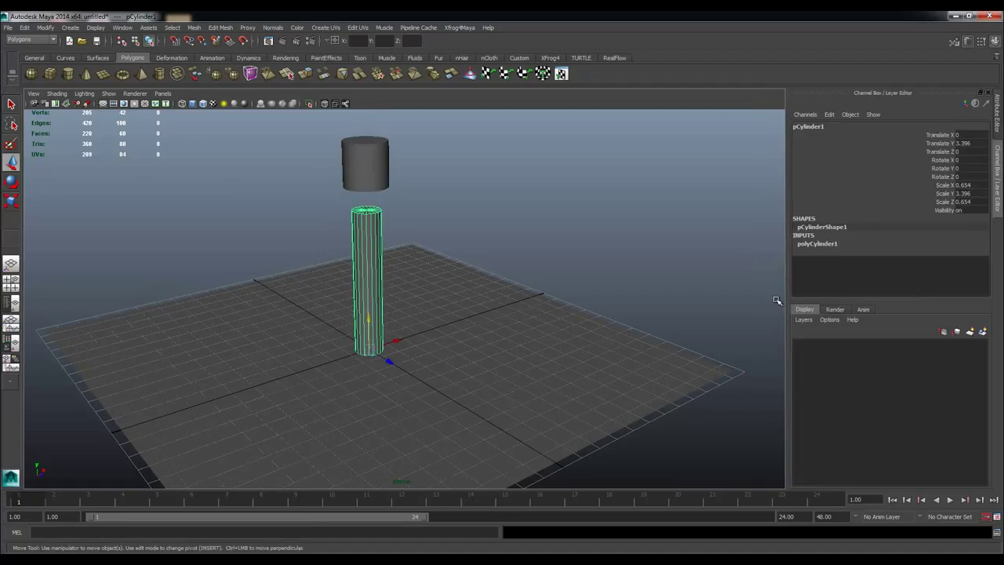
left_click(819, 244)
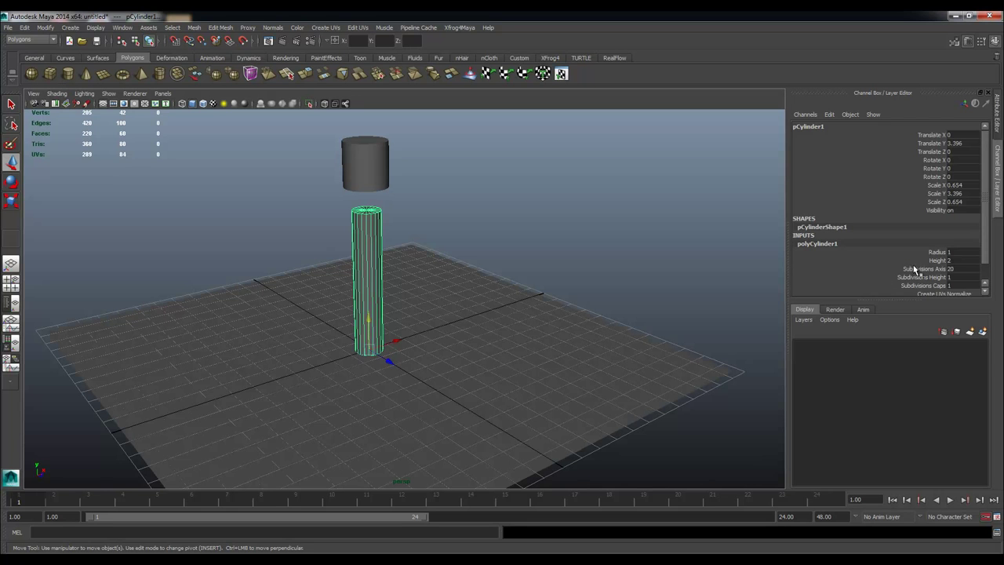
left_click(471, 260)
left_click(387, 253)
left_click(366, 220)
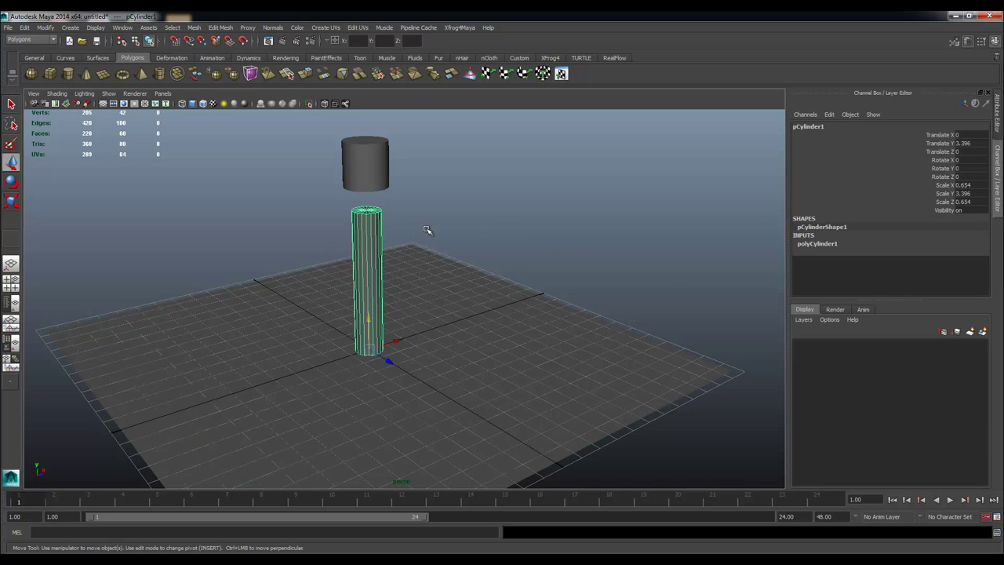
double_click(812, 244)
left_click(849, 250)
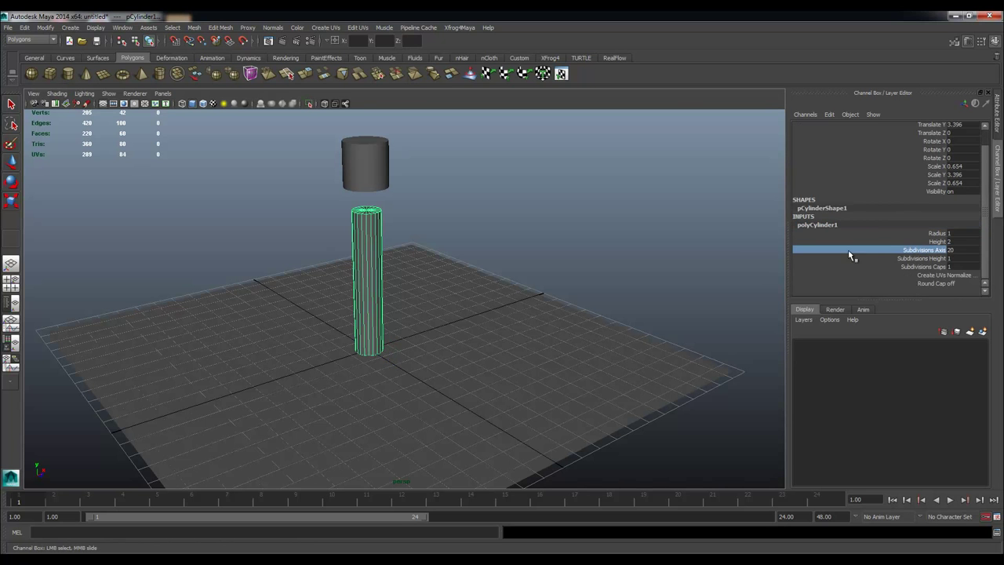
middle_click_drag(676, 255, 614, 262)
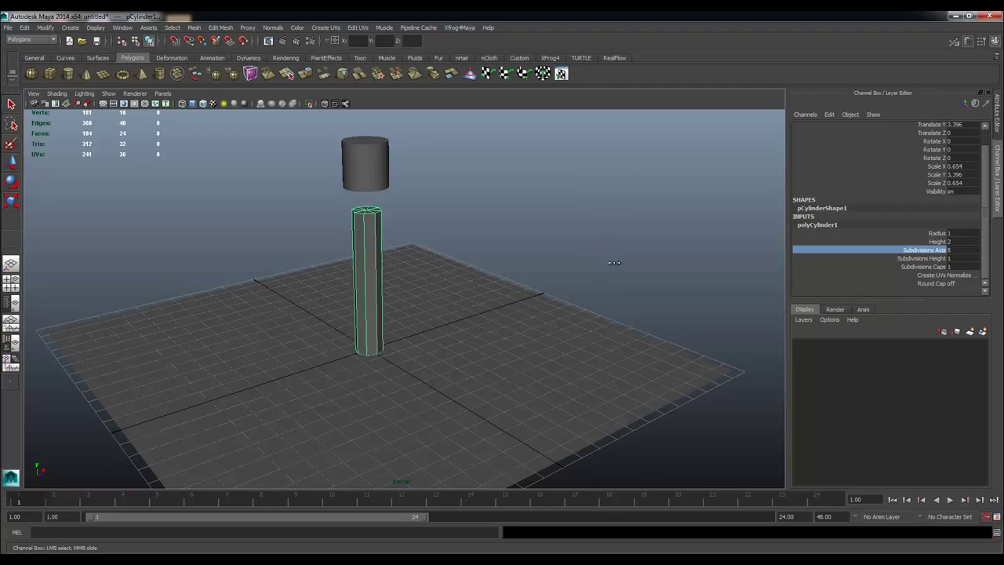
double_click(955, 268)
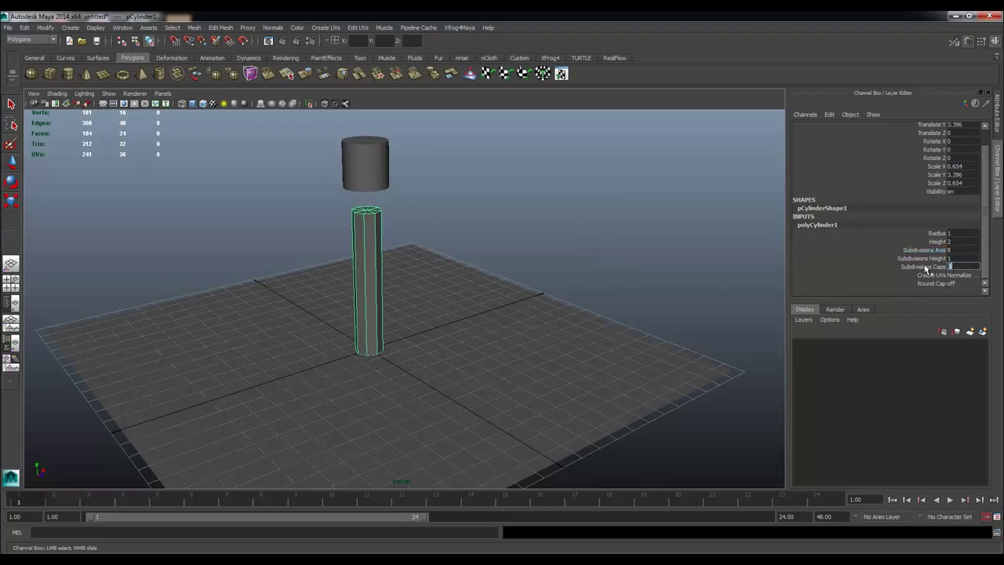
Step: Set the upper cylinder's Subdivisions Axis to 12 and its Subdivisions Caps to 0
left_click_drag(413, 216, 388, 185, "alt")
left_click(385, 172)
key("w")
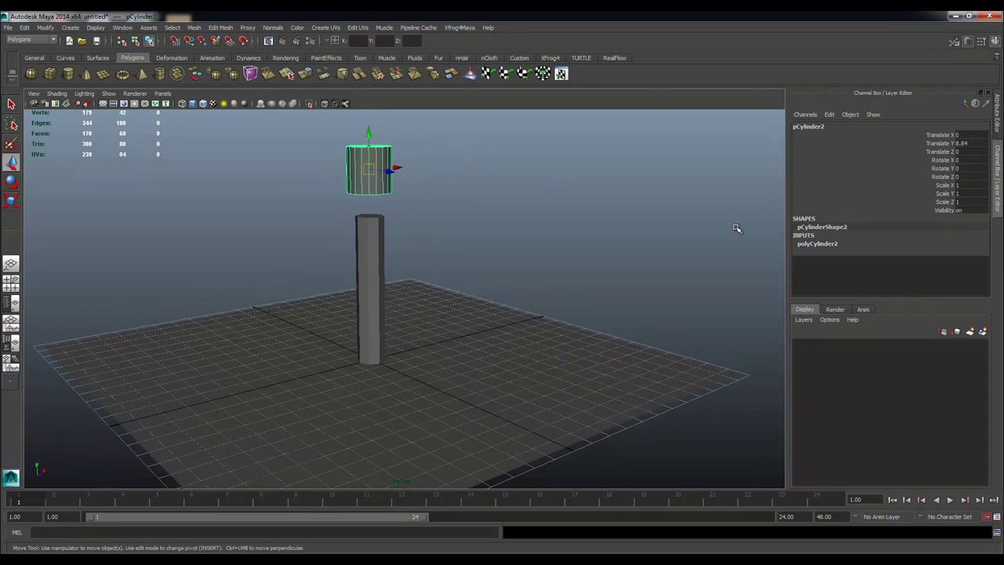
left_click(811, 243)
double_click(952, 268)
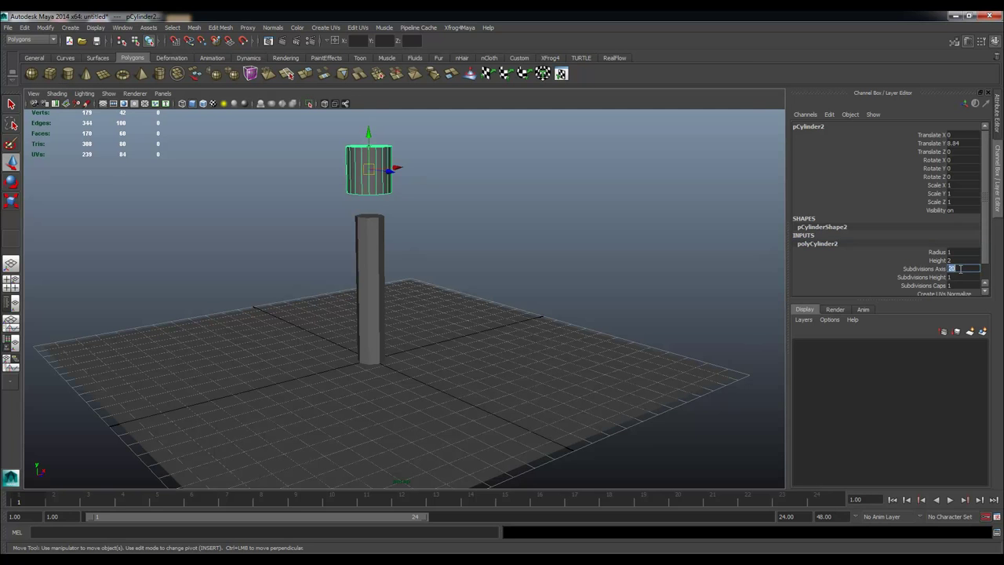
type("12")
key("Return")
middle_click_drag(519, 231, 521, 235, "alt")
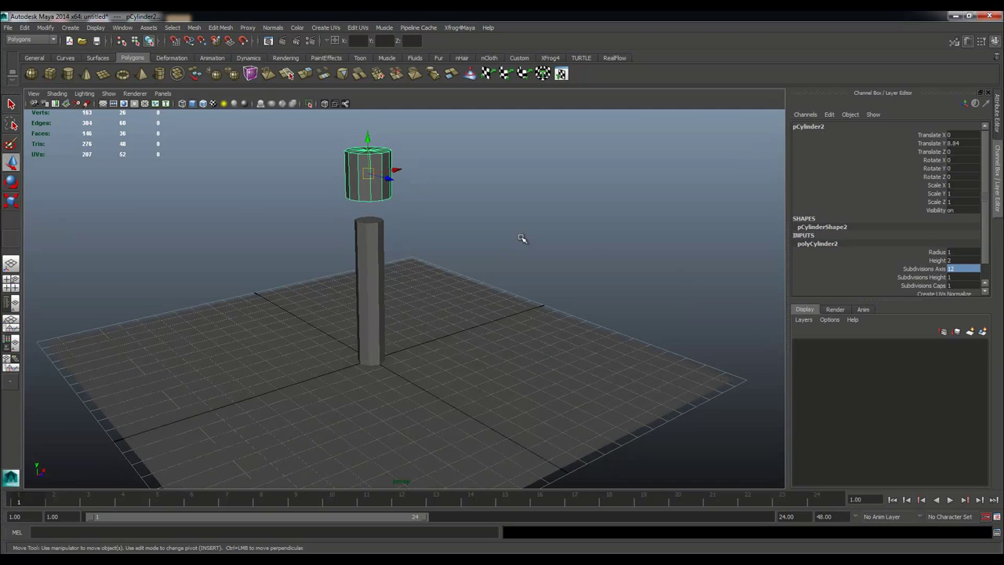
middle_click_drag(392, 168, 405, 180, "alt")
left_click_drag(475, 188, 477, 184, "alt")
double_click(963, 285)
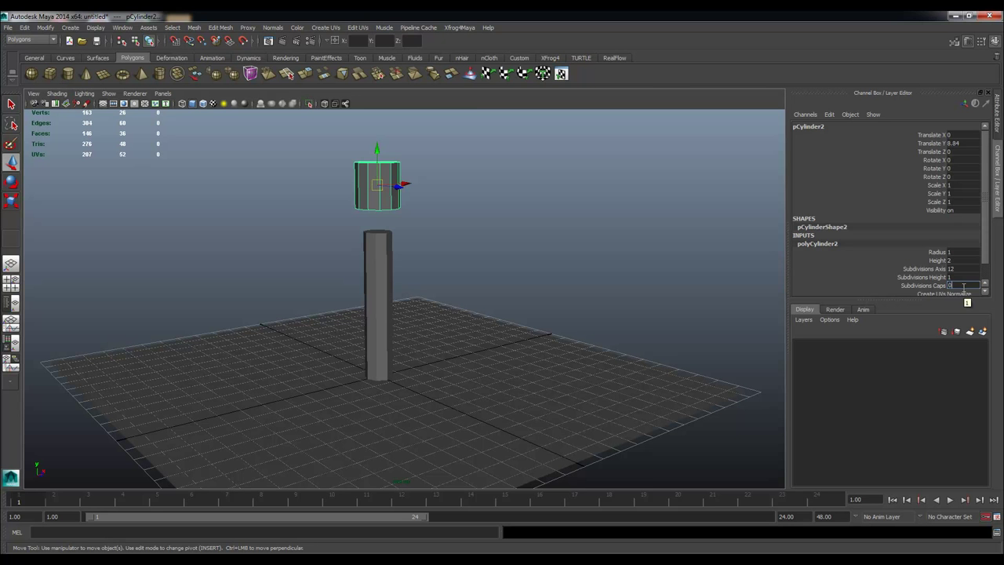
key("Return")
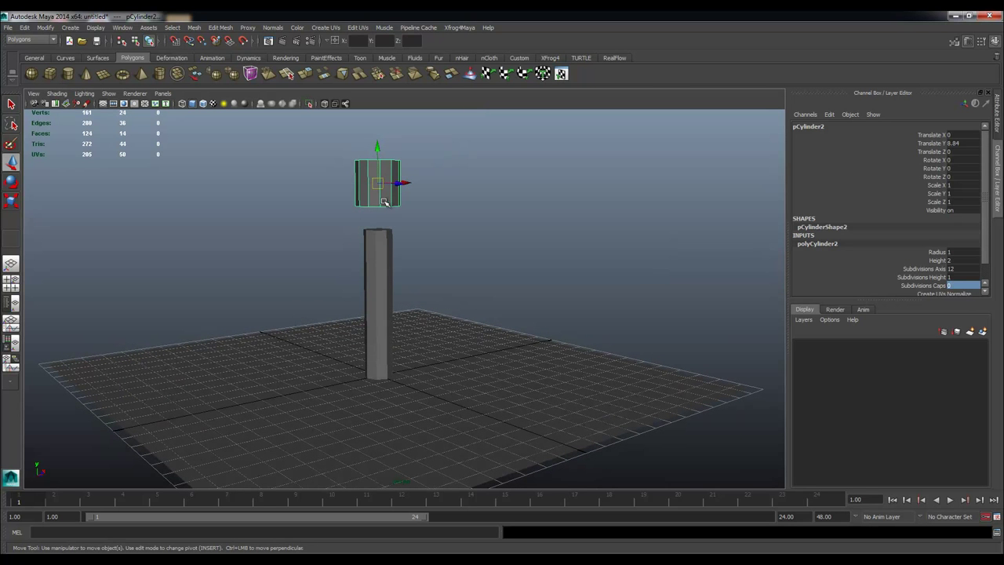
Step: Lower the upper cylinder's bottom ring of vertices around the trunk and flare it out about 3.5 times in X and Z
right_click_drag(364, 196, 349, 210)
left_click_drag(313, 186, 482, 227)
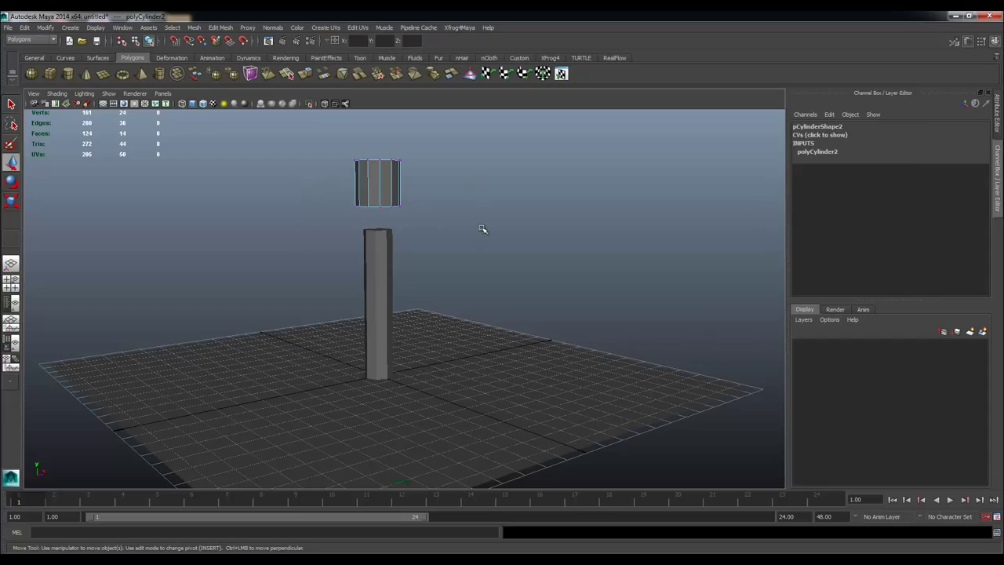
left_click_drag(376, 178, 459, 327)
key("r")
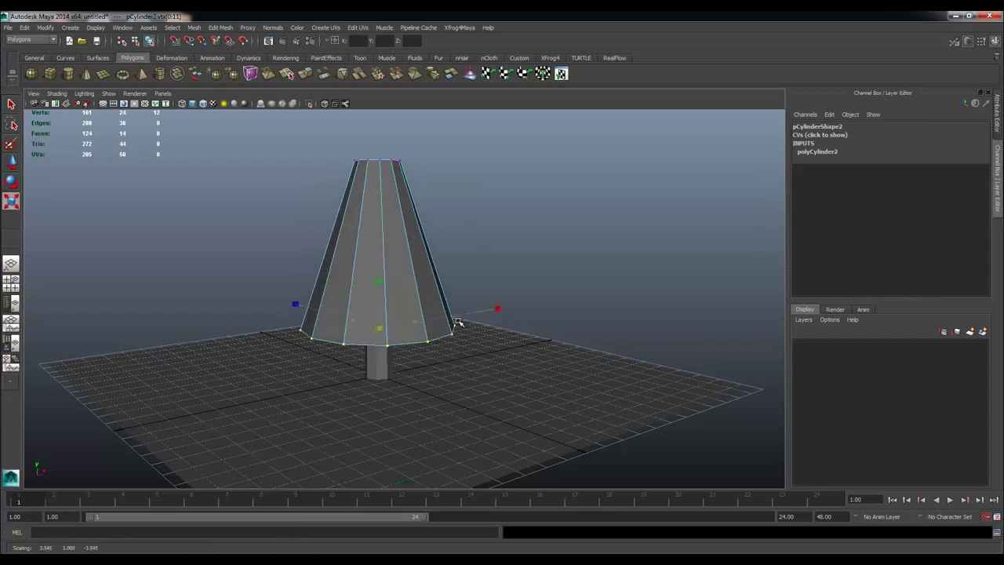
Step: Lower the cone's top ring of vertices to just below the trunk's top, widen it slightly, and return to object mode
key("w")
left_click_drag(461, 191, 377, 197)
key("r")
key("w")
right_click_drag(377, 196, 434, 237)
left_click(387, 271)
Step: Center the pivot of the cone-shaped foliage tier
left_click_drag(387, 272, 367, 312, "alt")
left_click_drag(364, 221, 389, 213, "alt")
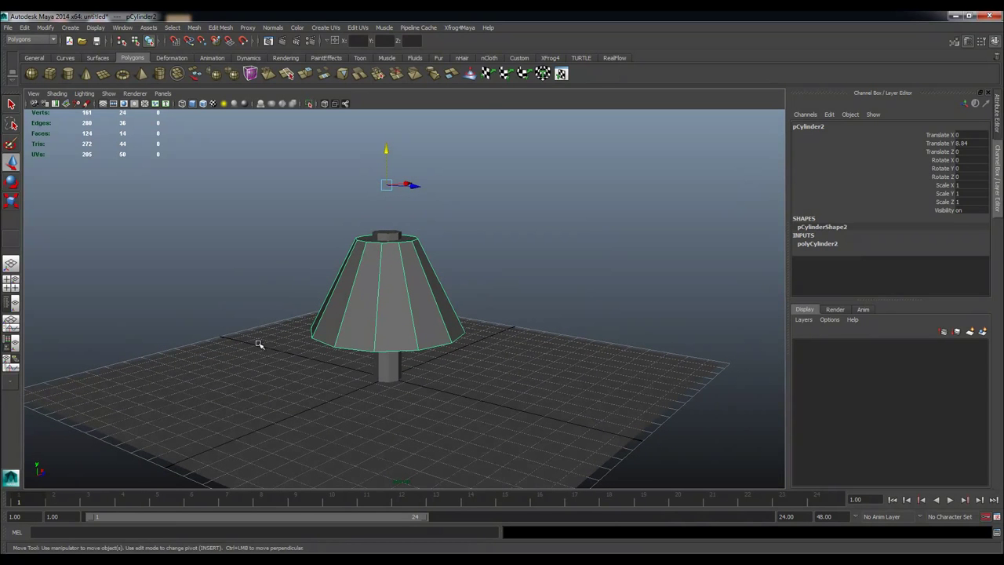
left_click(44, 27)
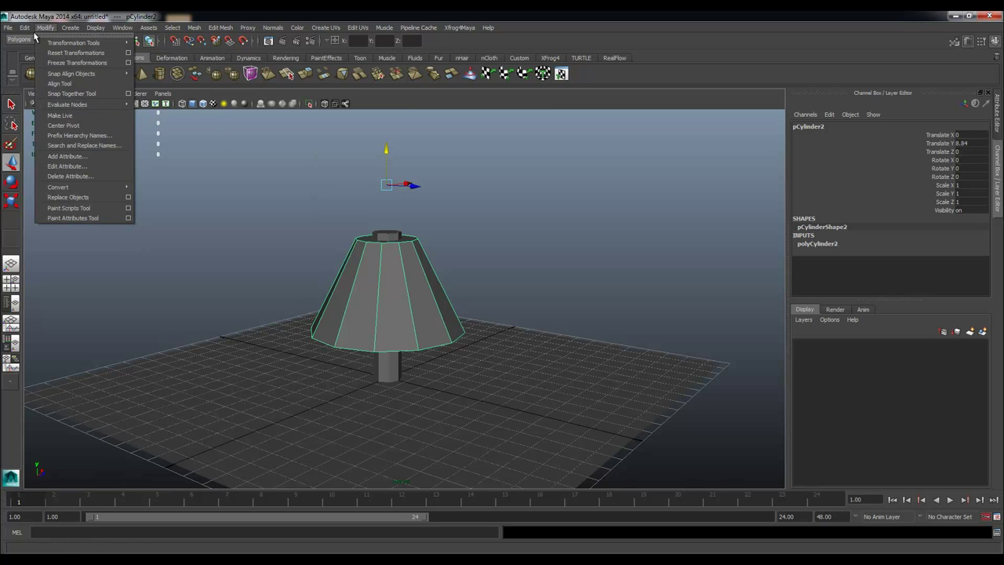
left_click(60, 125)
left_click_drag(253, 178, 253, 169, "alt")
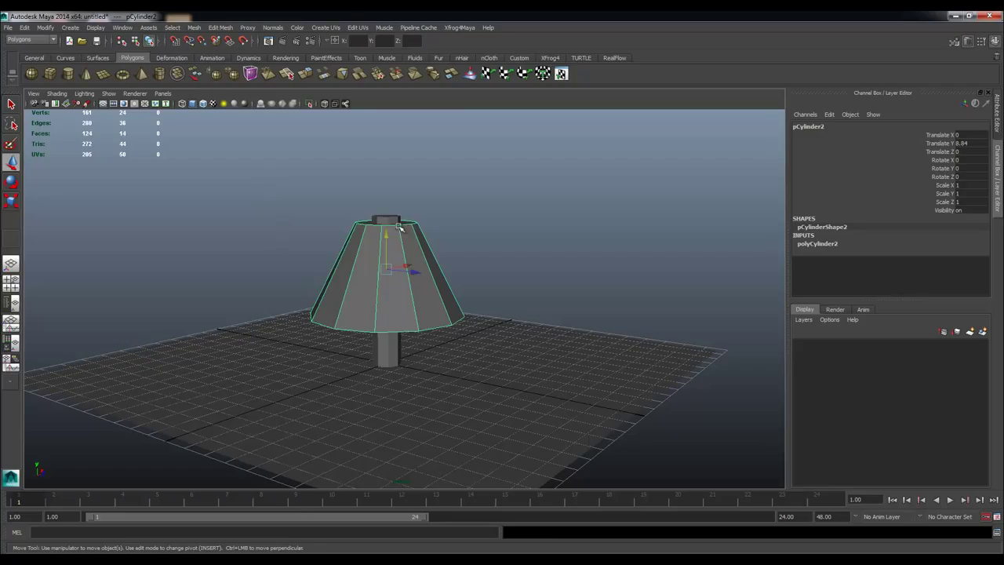
Step: Duplicate the foliage tier, raise the copy so it overlaps the tier below, and scale it down slightly
key("ctrl+d")
left_click_drag(397, 227, 366, 207)
key("r")
Step: Duplicate the tier with the same transform five more times to stack progressively smaller tiers upward
key("shift+d")
key("shift+d")
middle_click_drag(468, 161, 467, 226, "alt")
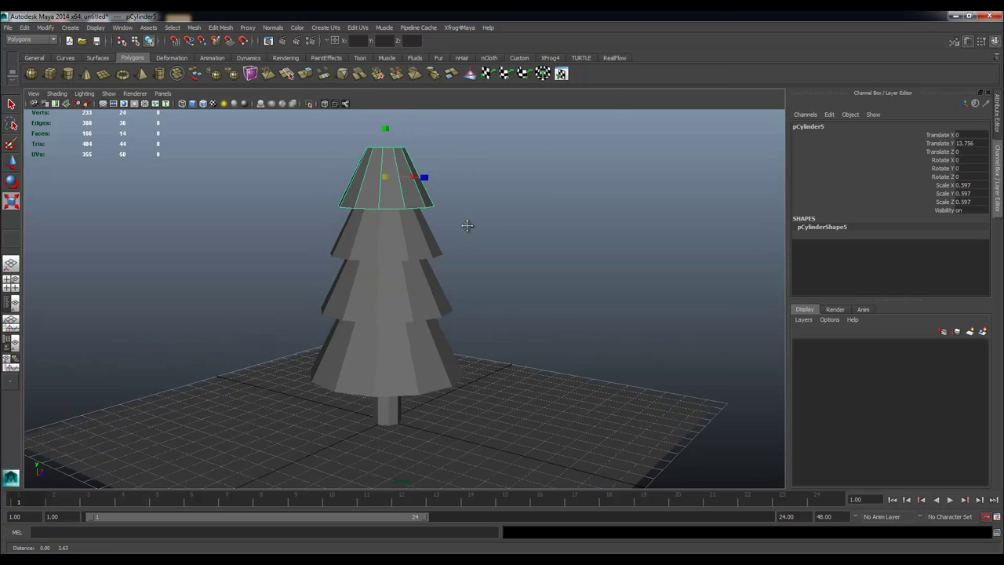
key("shift+d")
key("shift+d")
key("shift+d")
Step: Remove the two topmost foliage tiers from the tree
right_click_drag(497, 222, 420, 191, "alt")
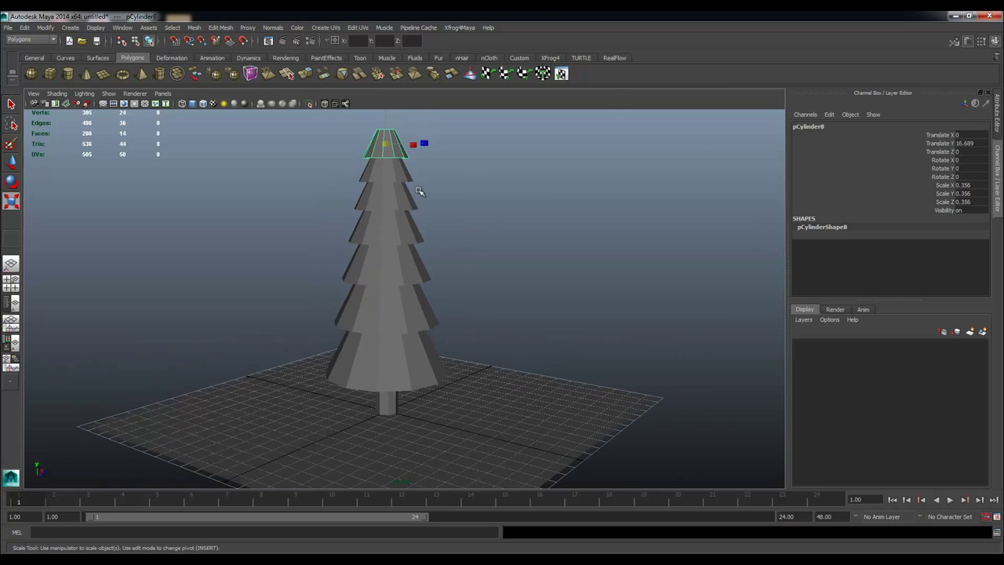
middle_click_drag(419, 191, 416, 193, "alt")
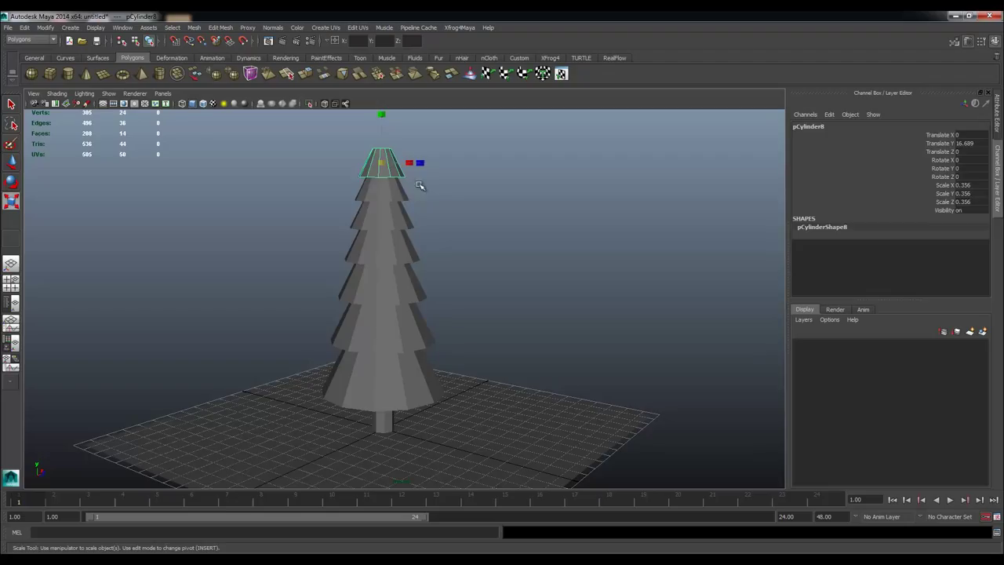
left_click(419, 185)
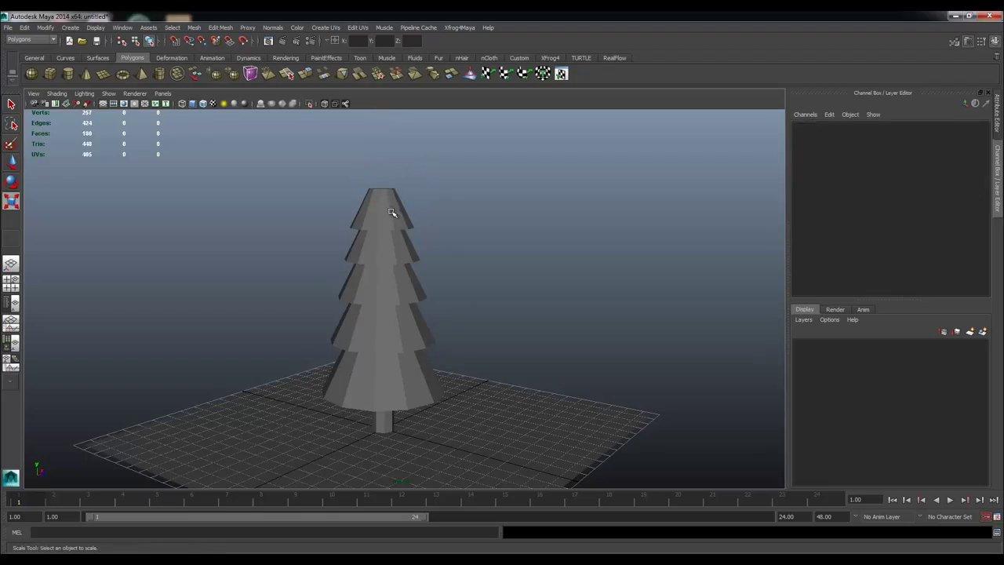
Step: Scale the topmost tier's upper vertices inward to a point and raise them to form a tall conical tip
left_click(373, 205)
right_click(363, 203)
right_click_drag(363, 203, 321, 203)
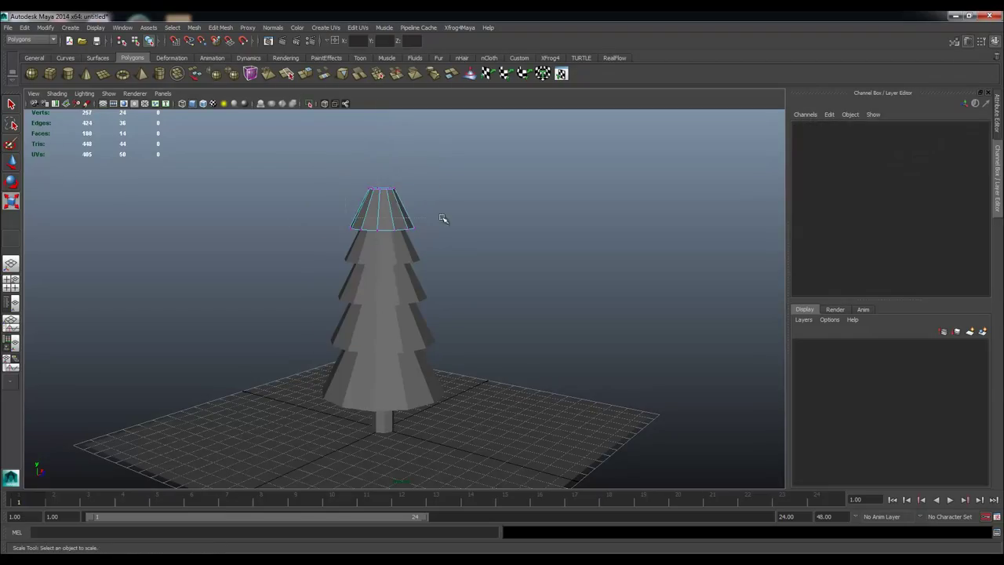
left_click_drag(349, 171, 375, 188)
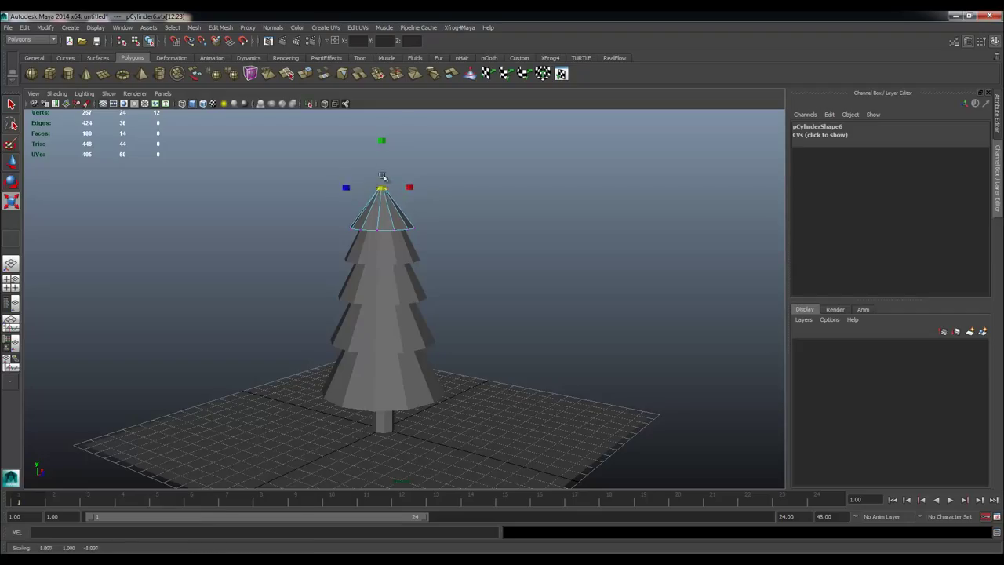
key("w")
left_click_drag(381, 153, 384, 119)
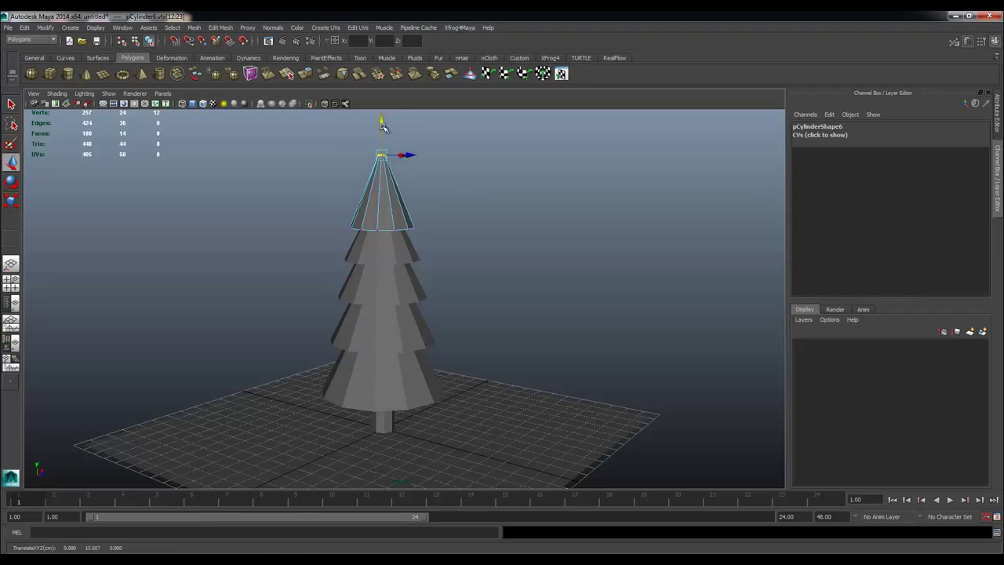
left_click_drag(528, 279, 528, 279)
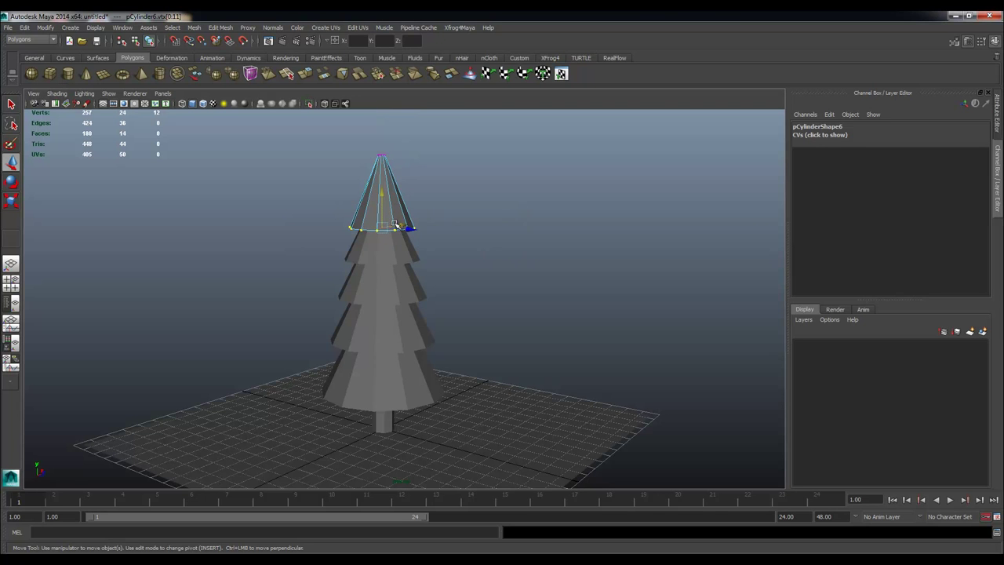
key("ctrl+z")
middle_click_drag(410, 171, 408, 213, "alt")
right_click_drag(384, 227, 415, 215)
Step: Select all five foliage tiers and assign them a new Lambert material
left_click(416, 222)
left_click_drag(416, 241, 444, 157, "alt")
left_click(412, 375)
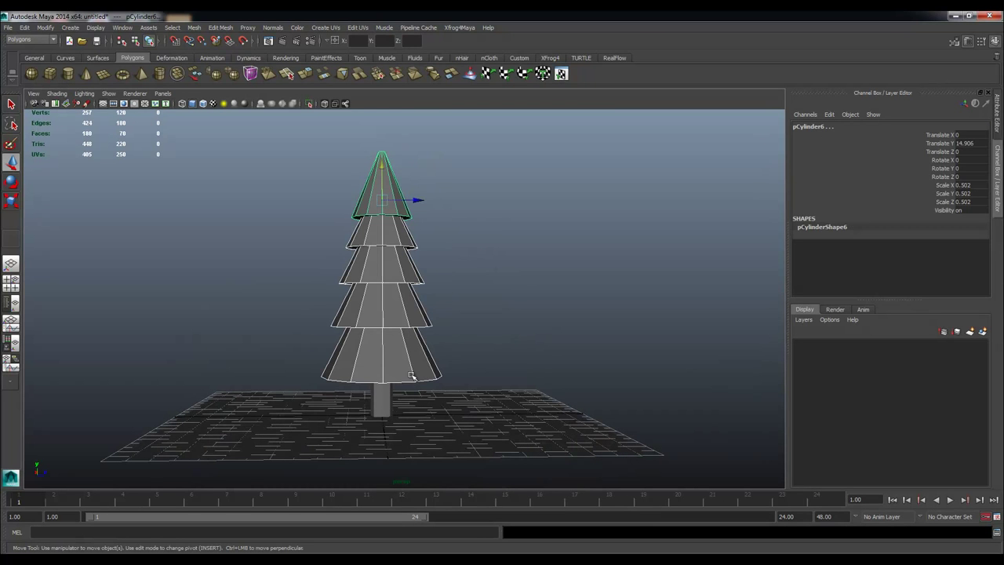
left_click(280, 58)
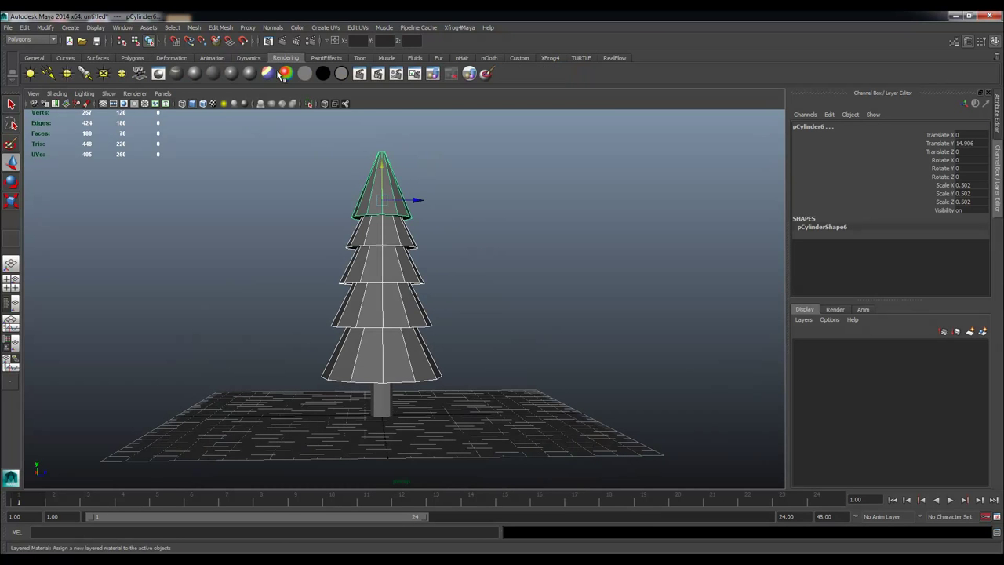
left_click(214, 74)
Step: Set the foliage material's color to green with hue 120, saturation 1.000 and value 0.608
key("ctrl+a")
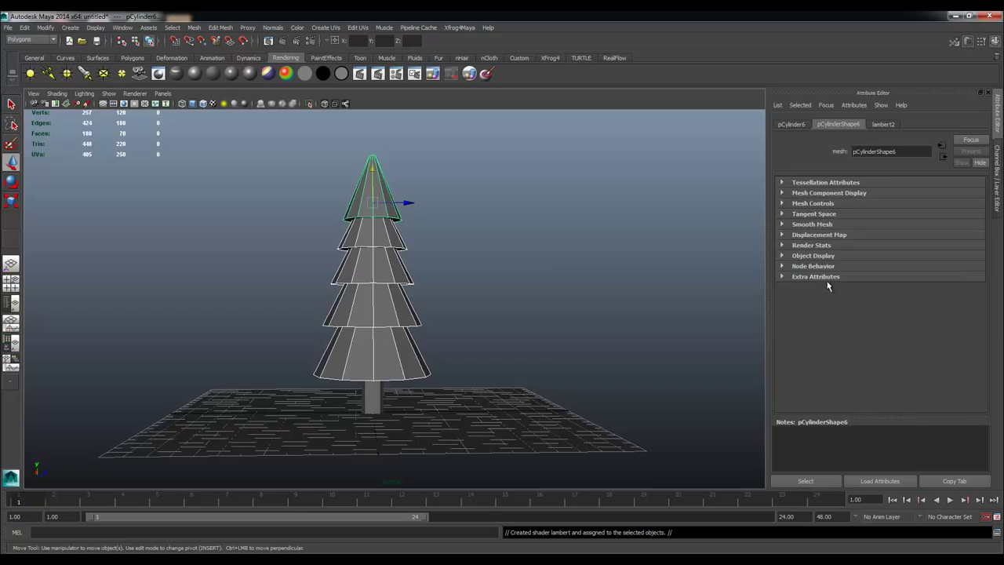
left_click(892, 126)
left_click(872, 244)
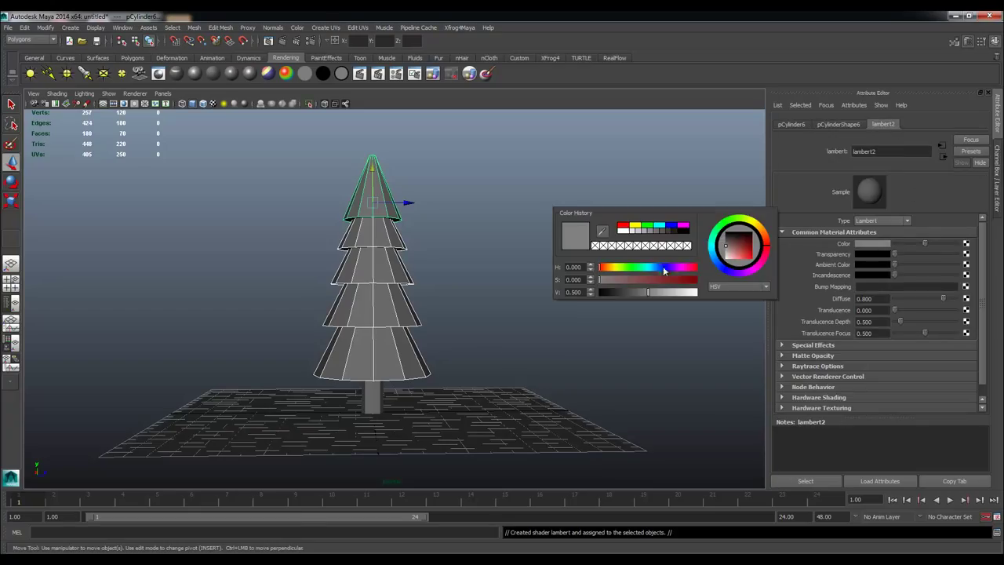
left_click(646, 226)
left_click_drag(737, 247, 755, 250)
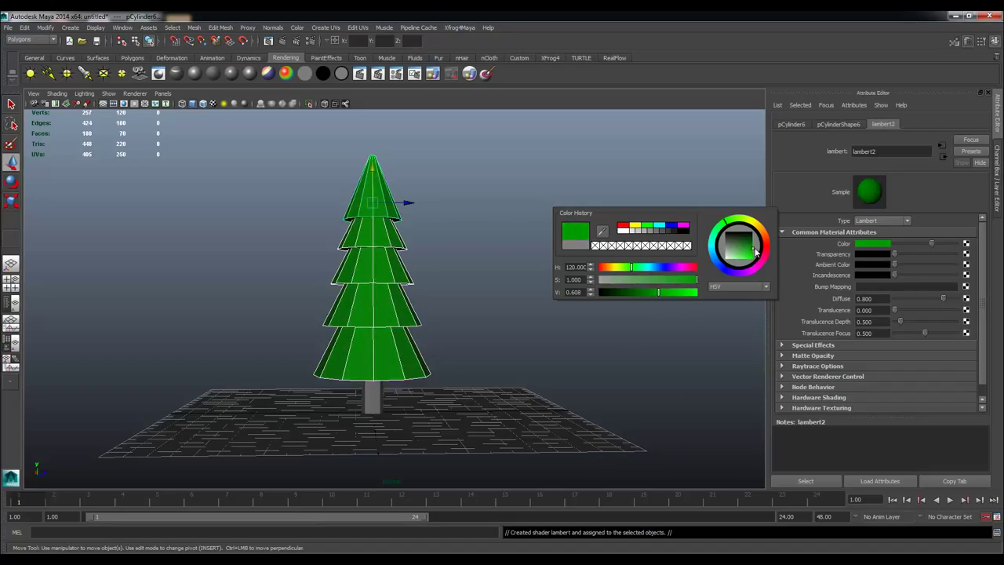
left_click(505, 291)
Step: Assign the trunk a new Lambert material colored brown, with hue 24.274, saturation 1.000 and value 0.529
left_click(372, 401)
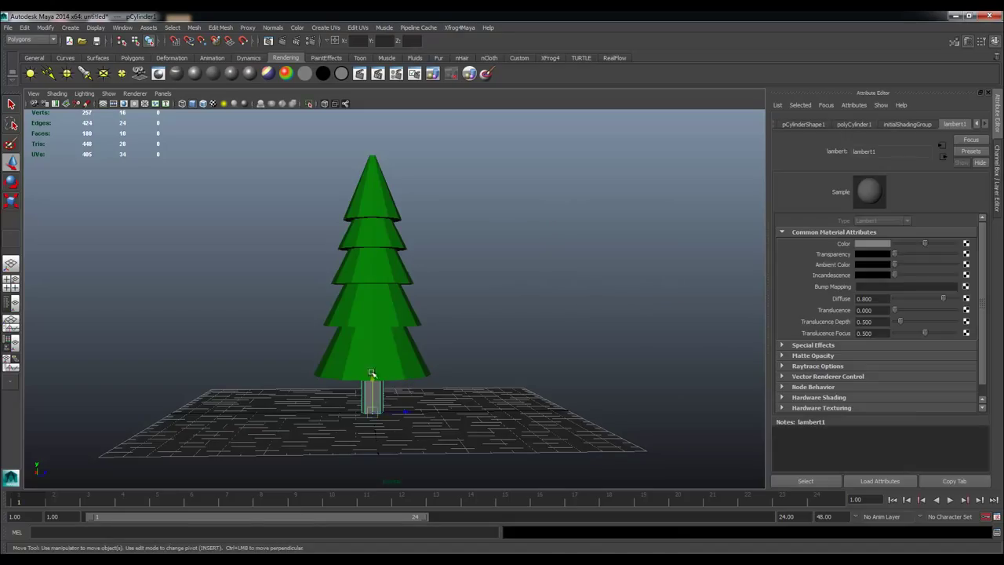
left_click(176, 75)
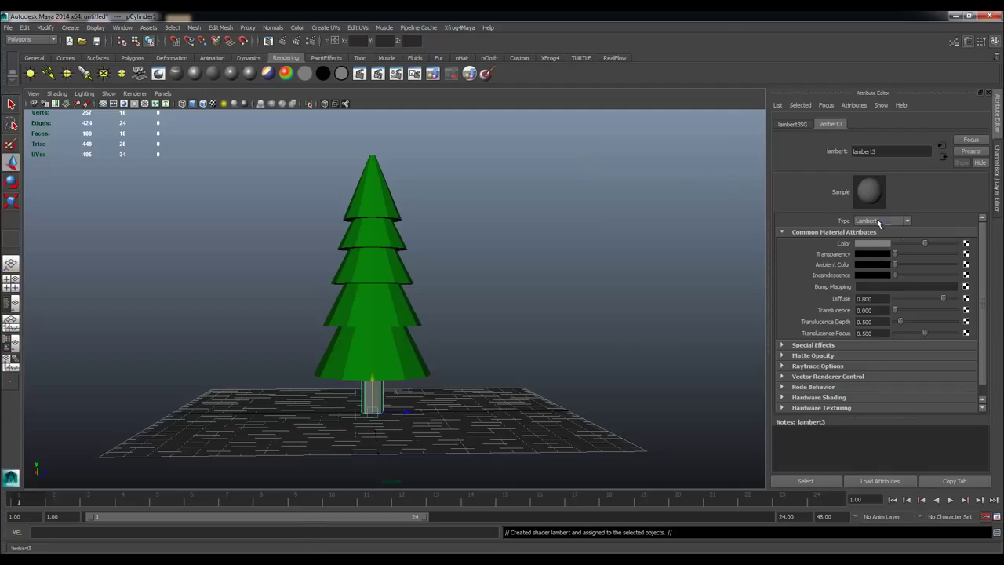
left_click(883, 245)
mouse_move(822, 217)
left_mouse_down()
mouse_move(820, 208)
mouse_move(811, 218)
mouse_move(819, 228)
left_mouse_up()
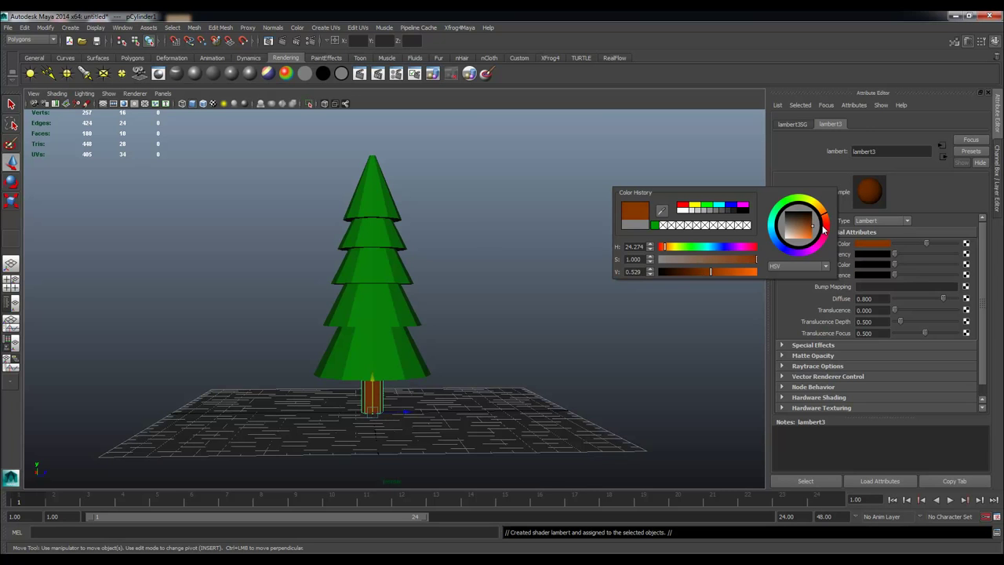
left_click(489, 275)
Step: Inspect the colored tree from several angles and look at the heads-up display's Poly Count option
left_click_drag(488, 274, 533, 288, "alt")
mouse_move(233, 198)
left_mouse_down("alt")
mouse_move(220, 201)
mouse_move(243, 188)
mouse_move(230, 203)
mouse_move(246, 213)
left_mouse_up("alt")
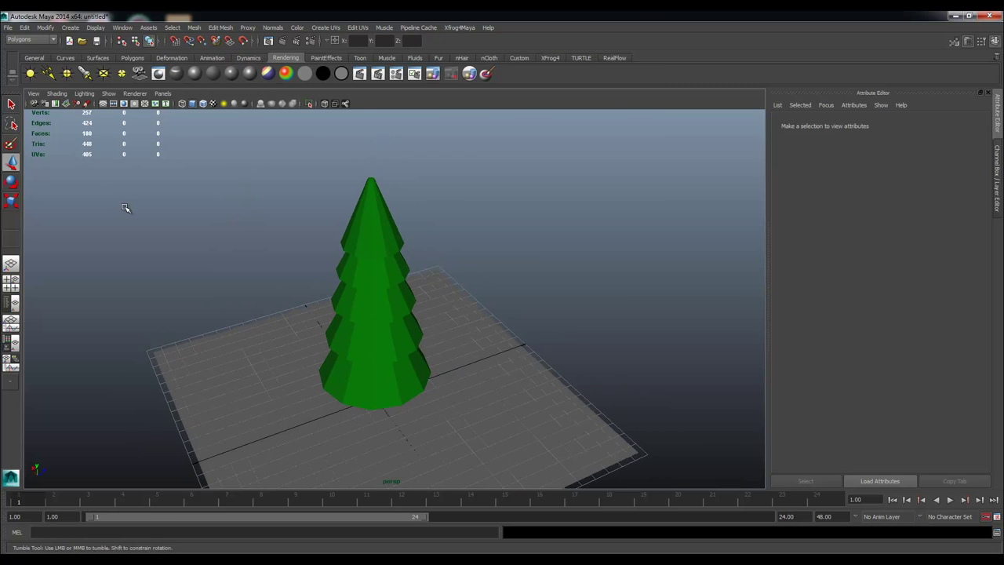
left_click_drag(125, 209, 123, 198, "alt")
left_click(95, 27)
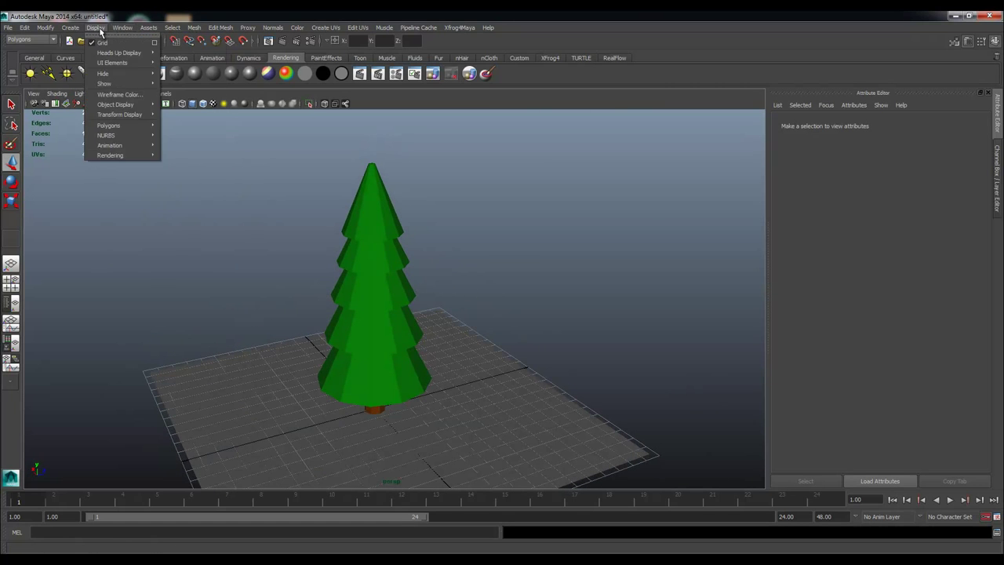
mouse_move(107, 55)
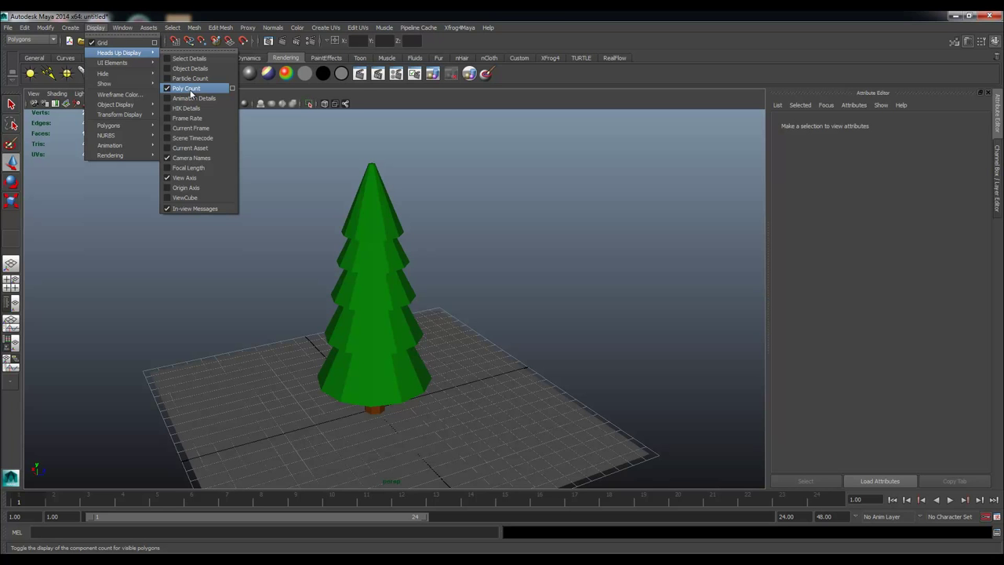
left_click(267, 150)
left_click_drag(267, 150, 283, 155, "alt")
right_click_drag(283, 155, 306, 161, "alt")
left_click_drag(389, 186, 426, 199, "alt")
Step: Open the Hypershade window and make it smaller so the materials sit beside the viewport
left_click(366, 178)
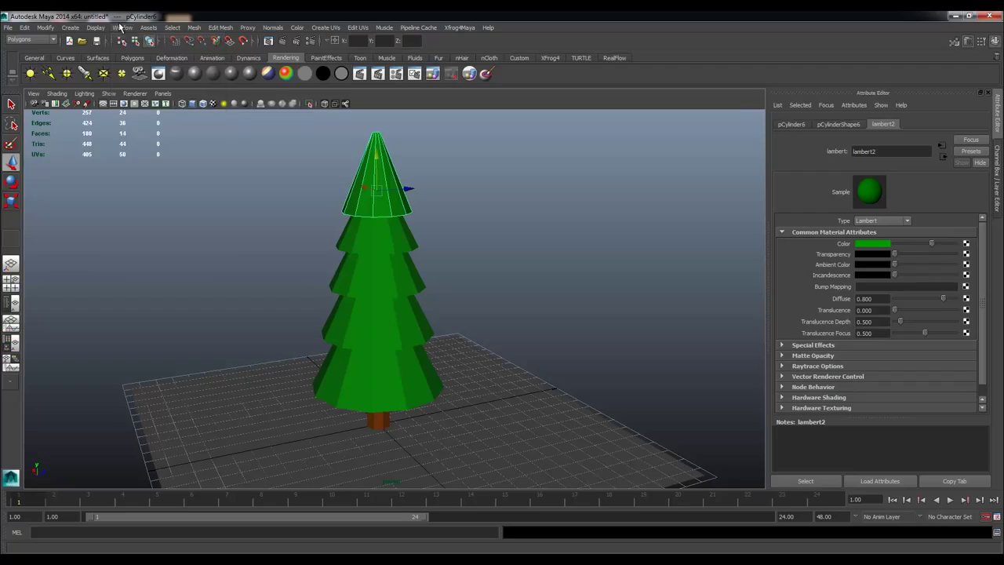
left_click(122, 27)
mouse_move(154, 64)
mouse_move(200, 56)
left_click(259, 69)
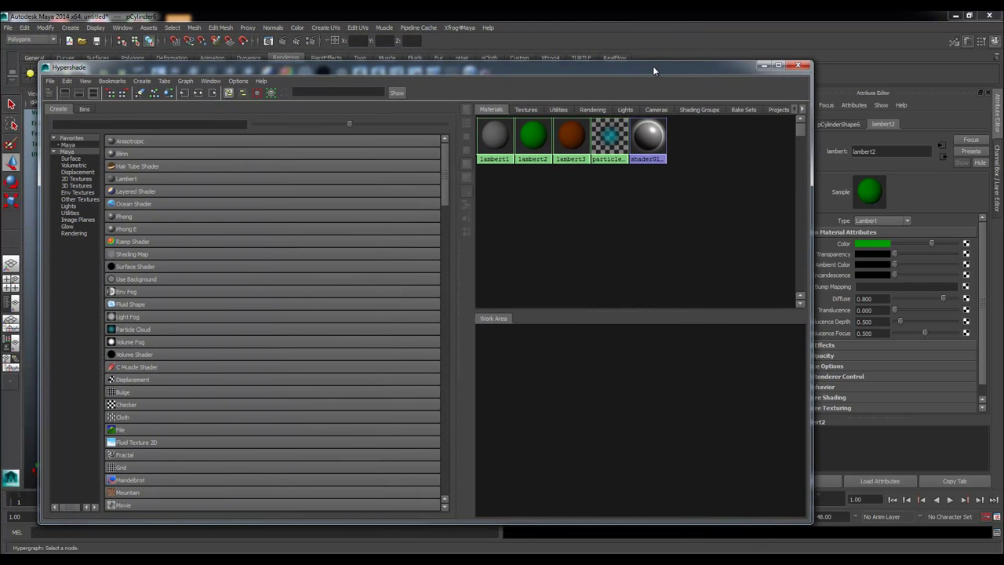
left_click_drag(456, 211, 319, 211)
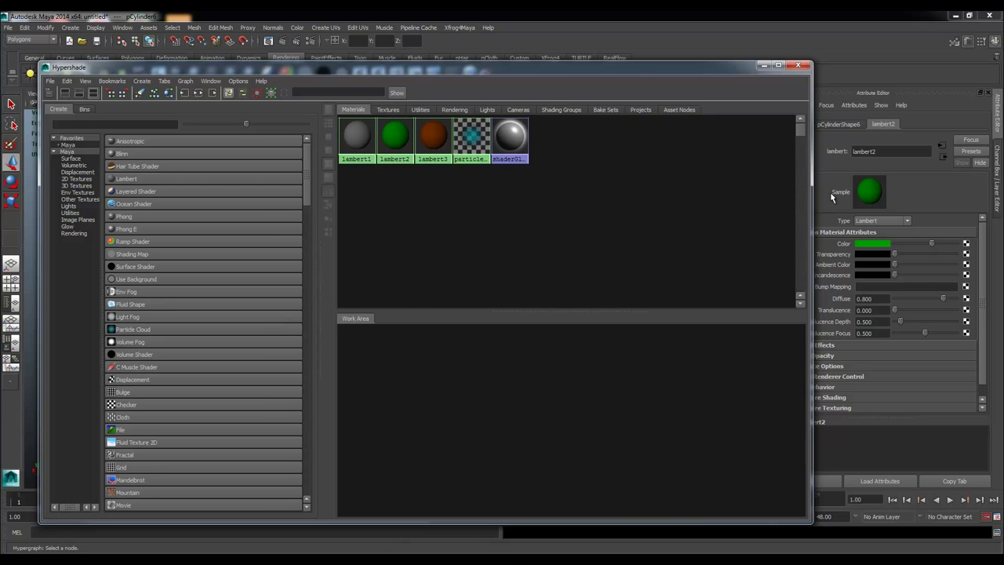
left_click_drag(810, 183, 631, 183)
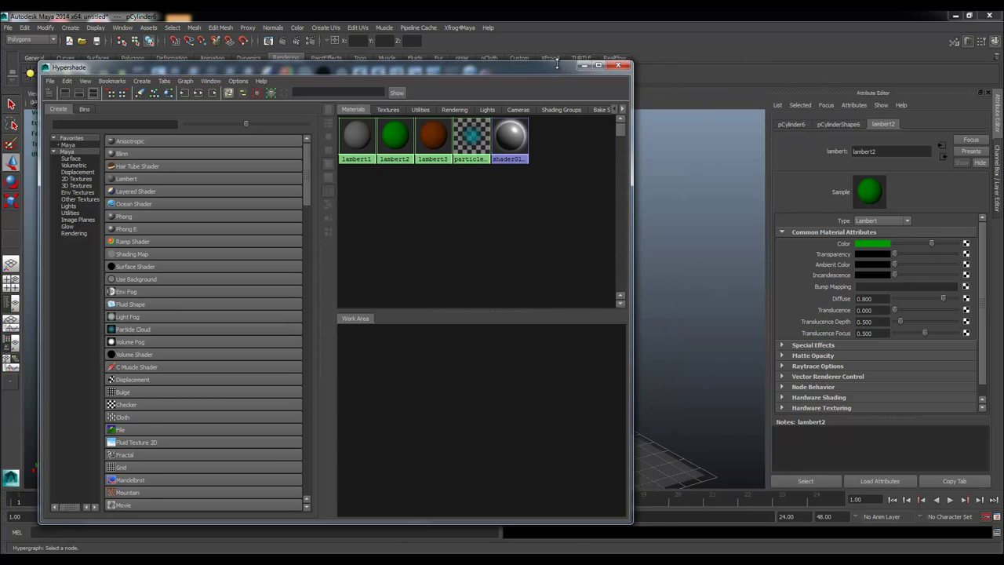
left_click_drag(556, 65, 551, 166)
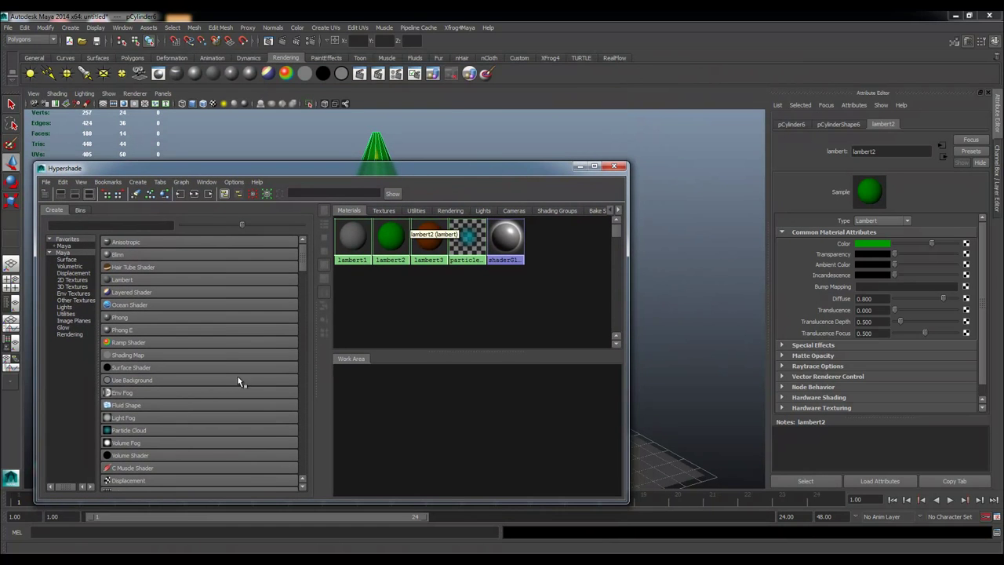
Step: Create a Ramp texture node in the Hypershade work area
scroll(145, 444, "down", 6)
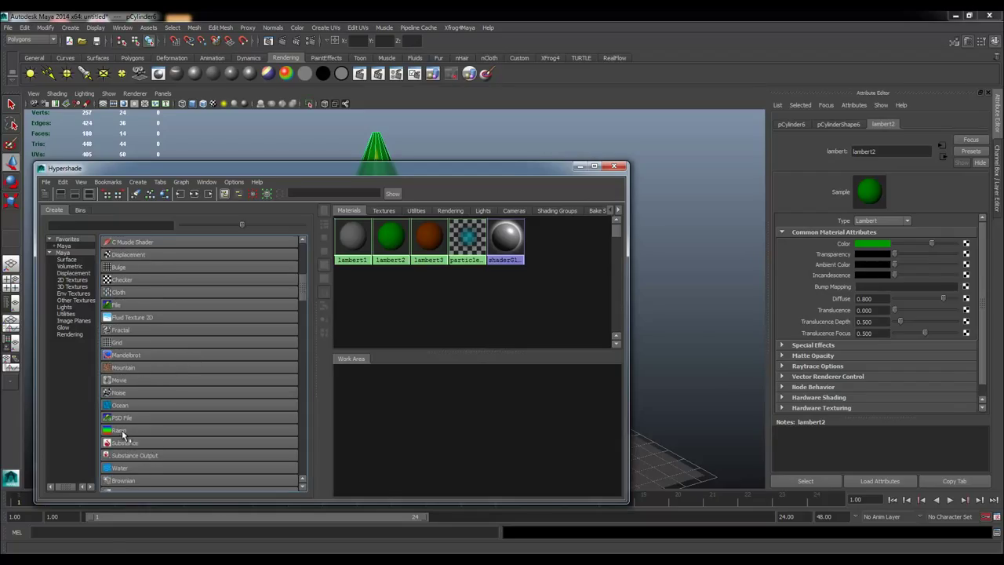
left_click(119, 430)
middle_click_drag(373, 406, 402, 413, "alt")
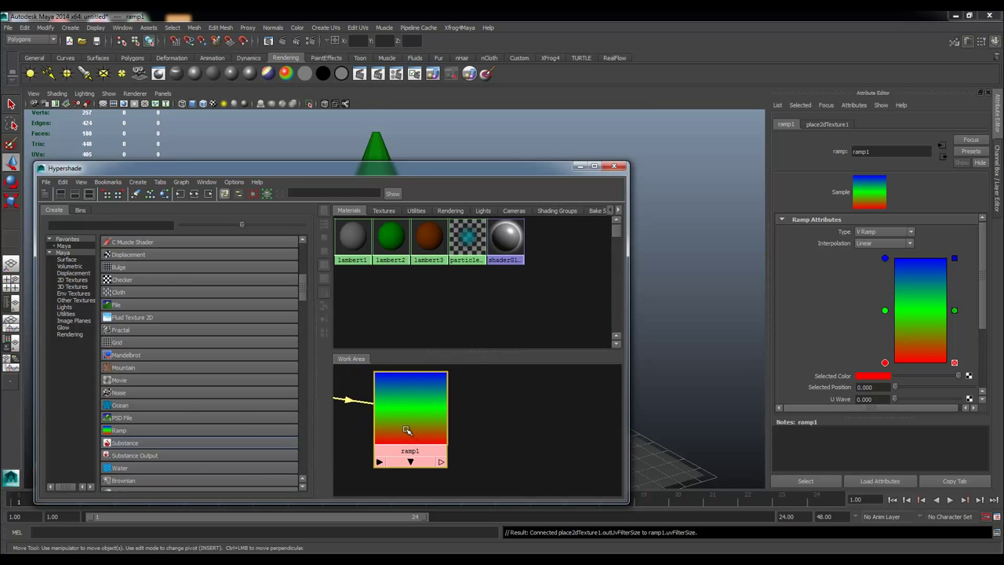
Step: Apply the ramp texture to the foliage material and turn on textured display in the viewport
left_click_drag(462, 170, 135, 123)
middle_click_drag(82, 369, 380, 197)
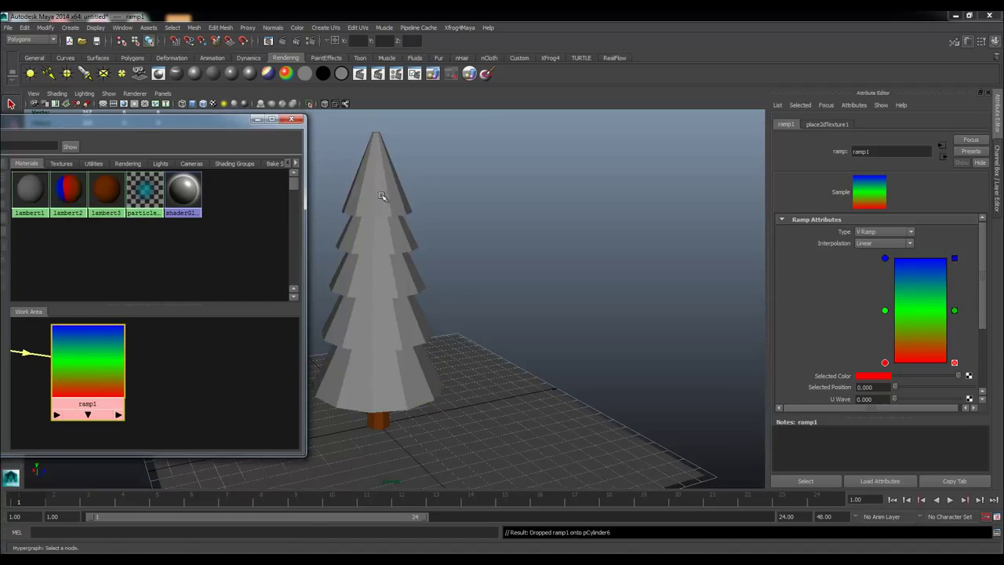
left_click(382, 196)
key("6")
left_click(449, 219)
left_click(391, 207)
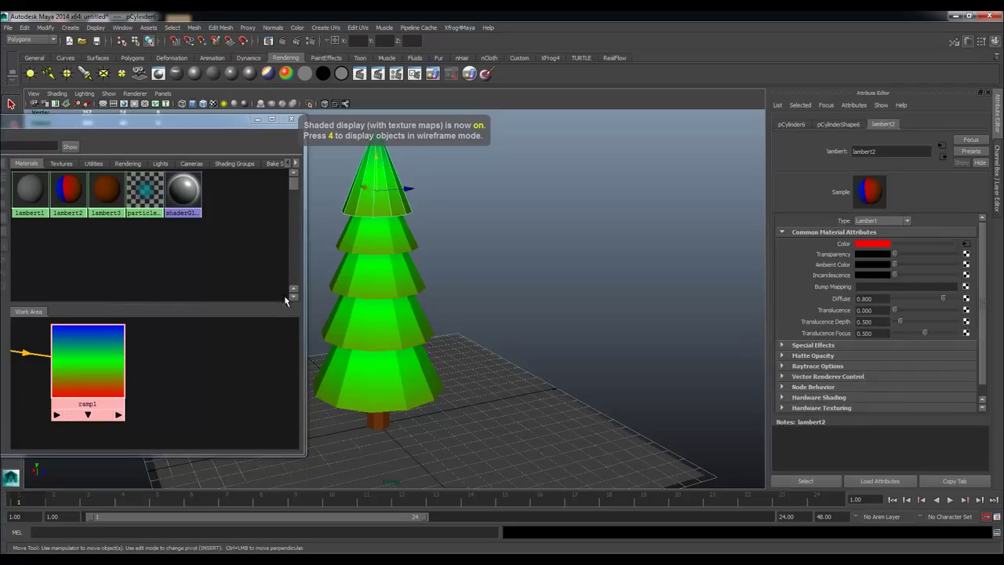
Step: Delete the ramp's blue color entry and move the green entry to the upper end of the gradient
left_click(101, 375)
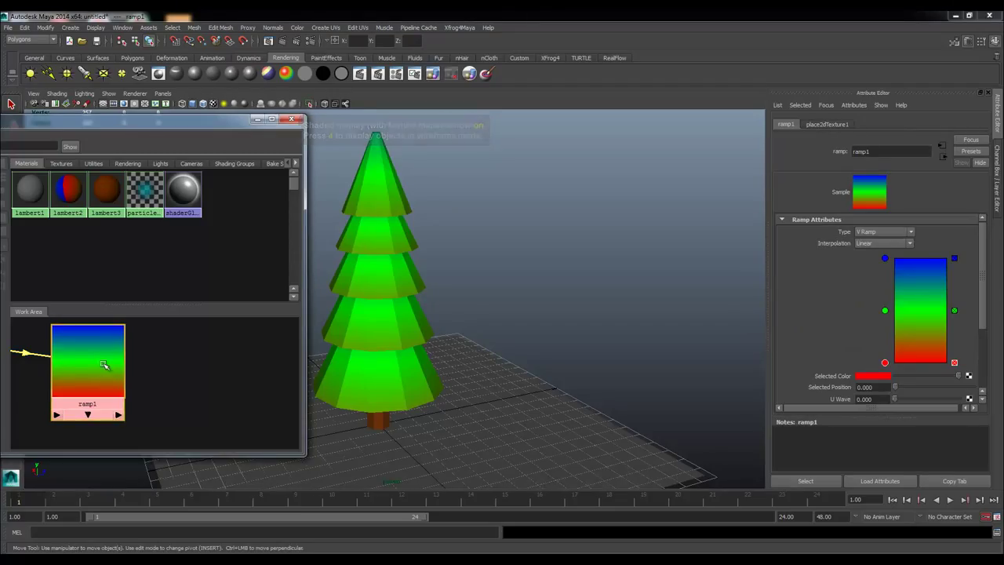
left_click(955, 260)
left_click_drag(885, 311, 886, 247)
Step: Change the ramp's red entry to the saved foliage green with hue 120, and darken it further
left_click(884, 363)
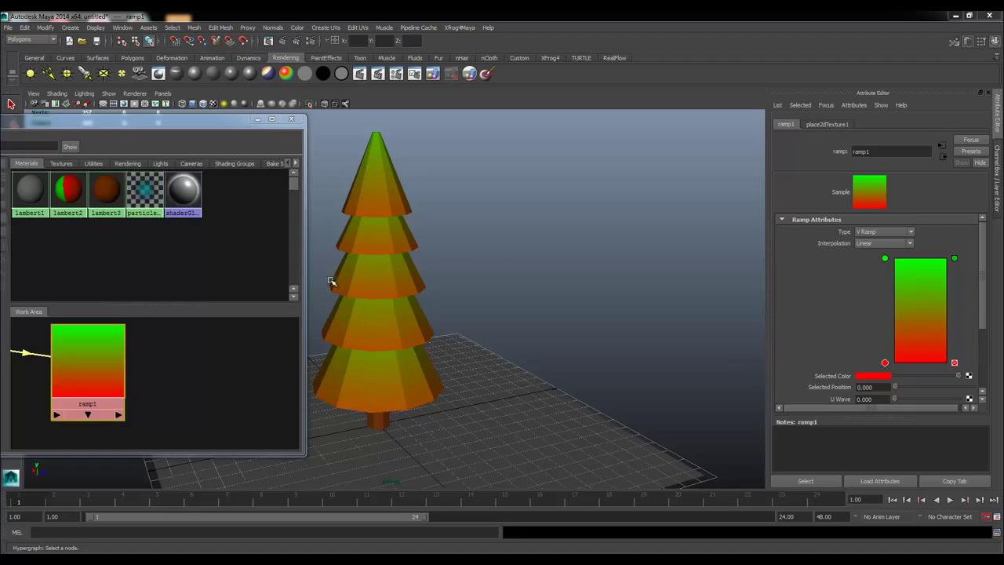
left_click(874, 378)
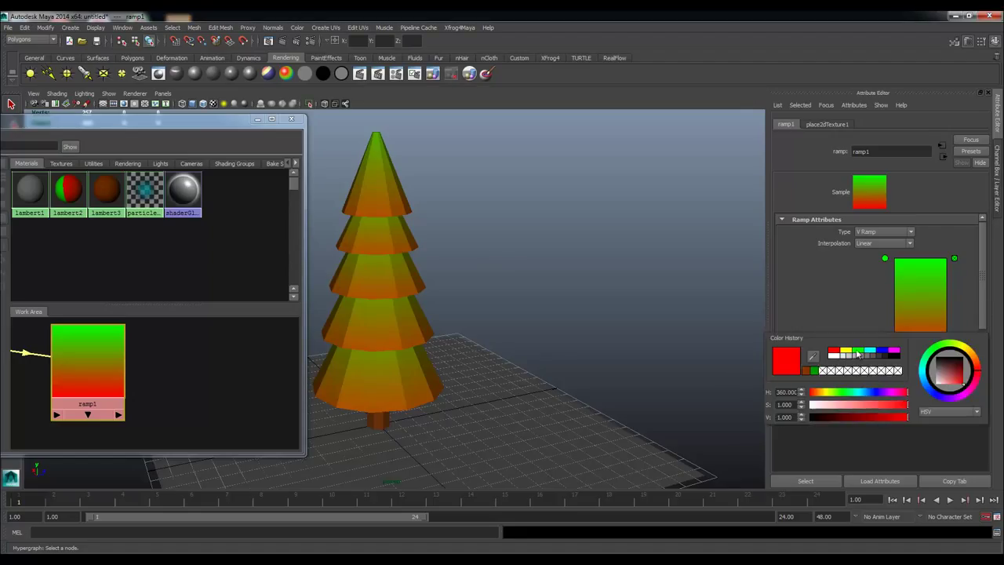
left_click(815, 371)
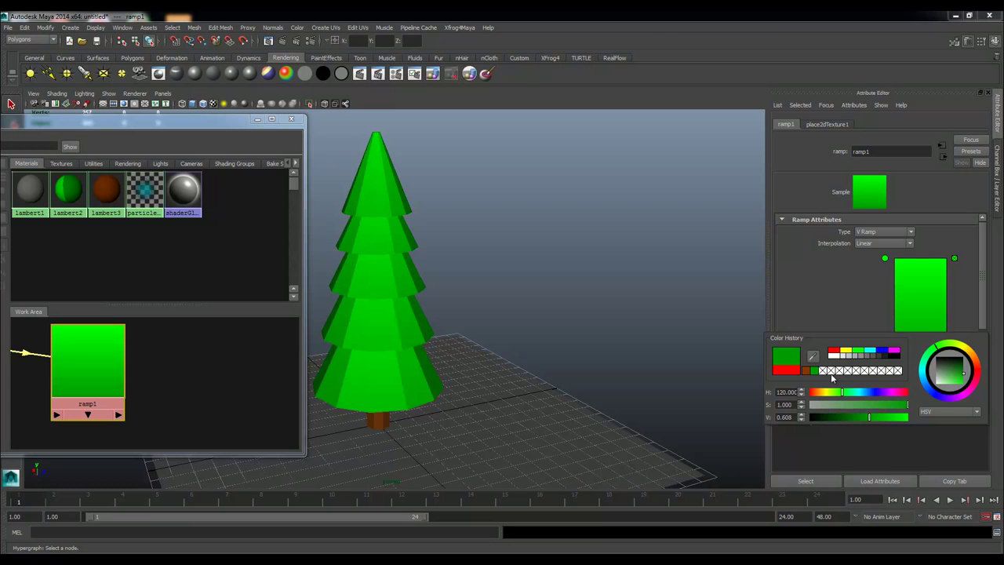
mouse_move(867, 417)
left_mouse_down()
mouse_move(831, 417)
mouse_move(849, 417)
left_mouse_up()
left_click(531, 253)
Step: Try applying a spherical UV mapping to all five foliage tiers with the default projection options
left_click_drag(531, 254, 468, 208, "alt")
left_click(467, 208)
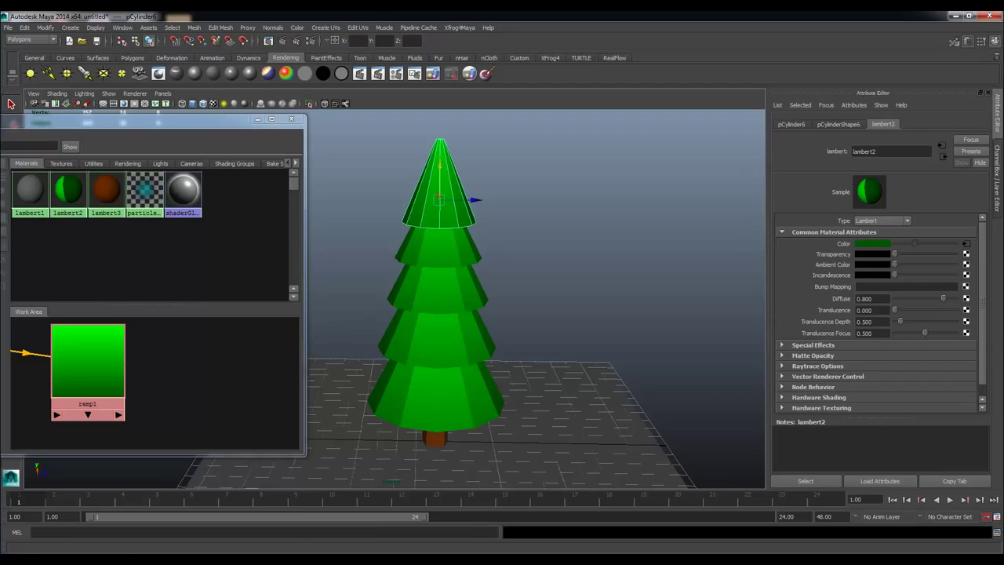
left_click(491, 224)
left_click(468, 222)
left_click_drag(470, 231, 473, 229, "alt")
left_click(460, 236, "shift")
left_click(450, 287, "shift")
left_click(456, 327, "shift")
left_click(462, 393, "shift")
left_click_drag(464, 390, 470, 337, "alt")
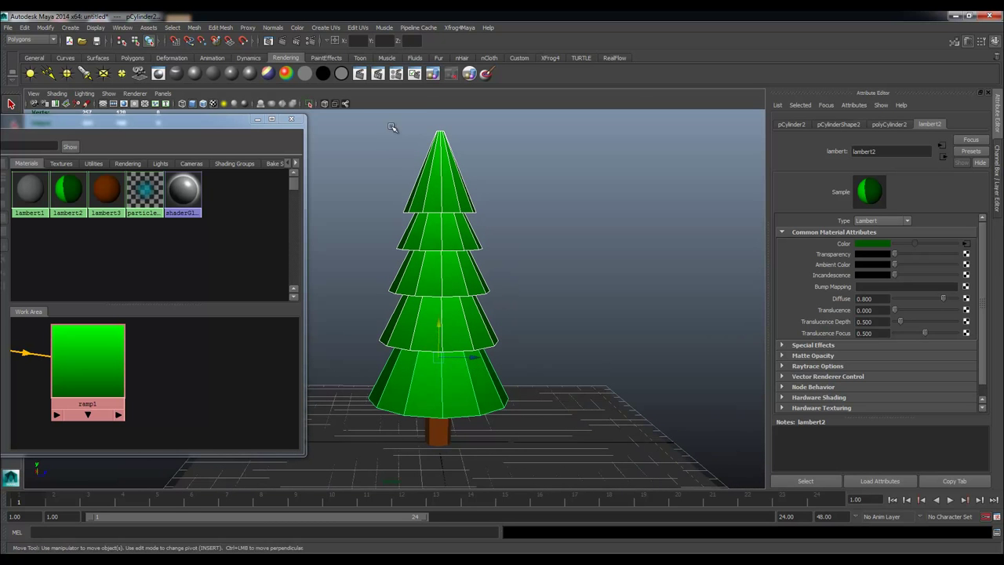
left_click(322, 28)
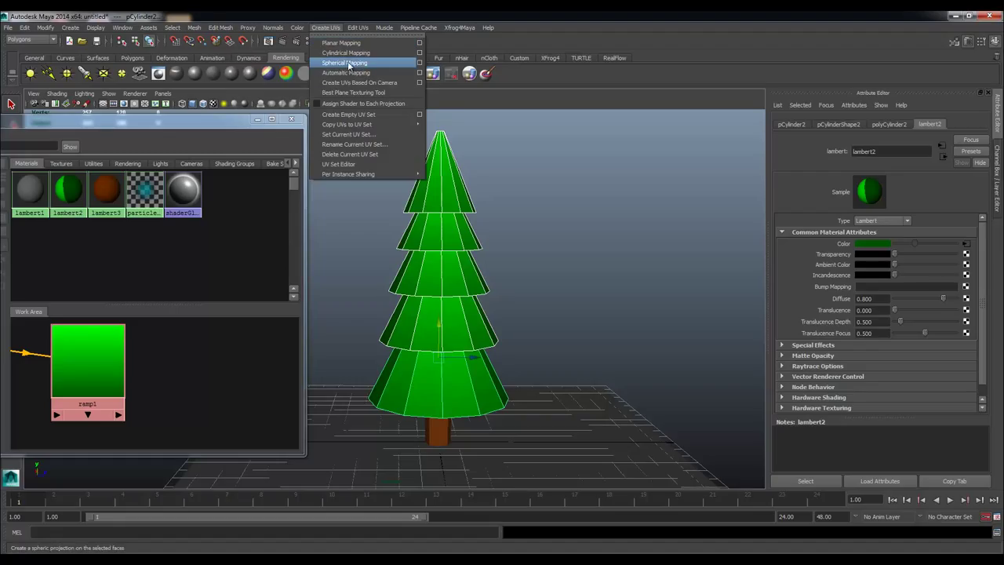
left_click(421, 63)
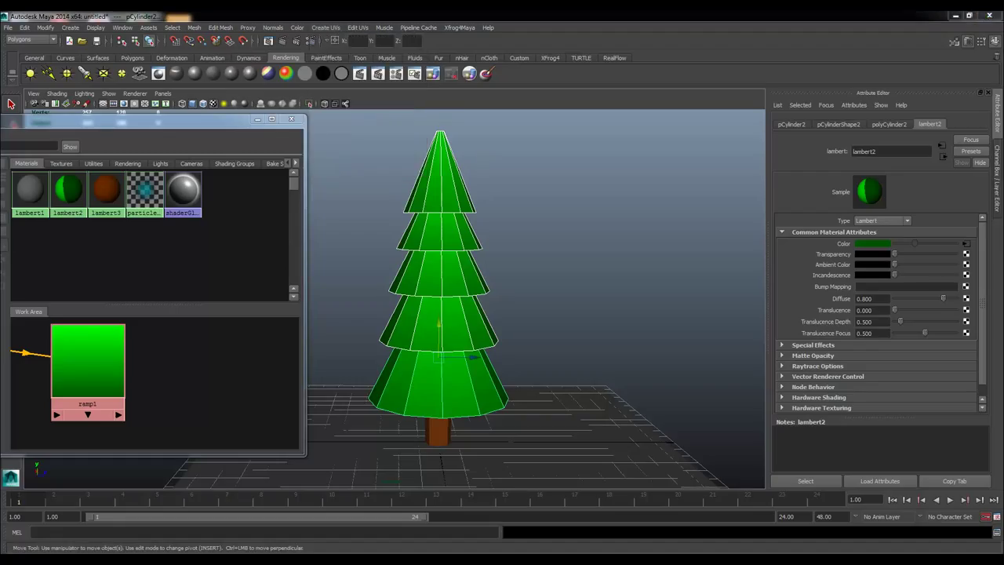
left_click(338, 300)
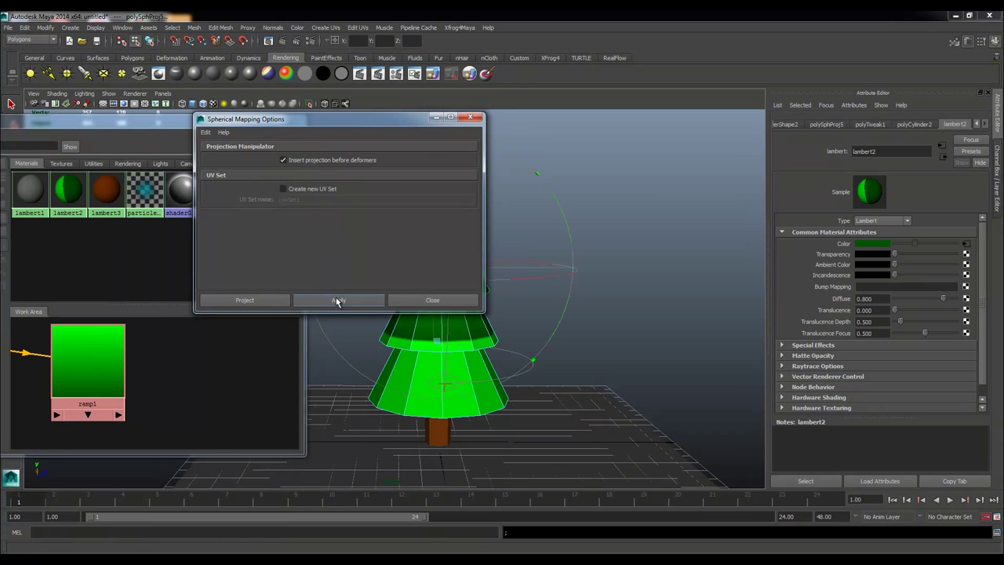
left_click(454, 305)
Step: Undo the spherical UV projections on the foliage tiers
left_click_drag(519, 255, 530, 262, "alt")
key("q")
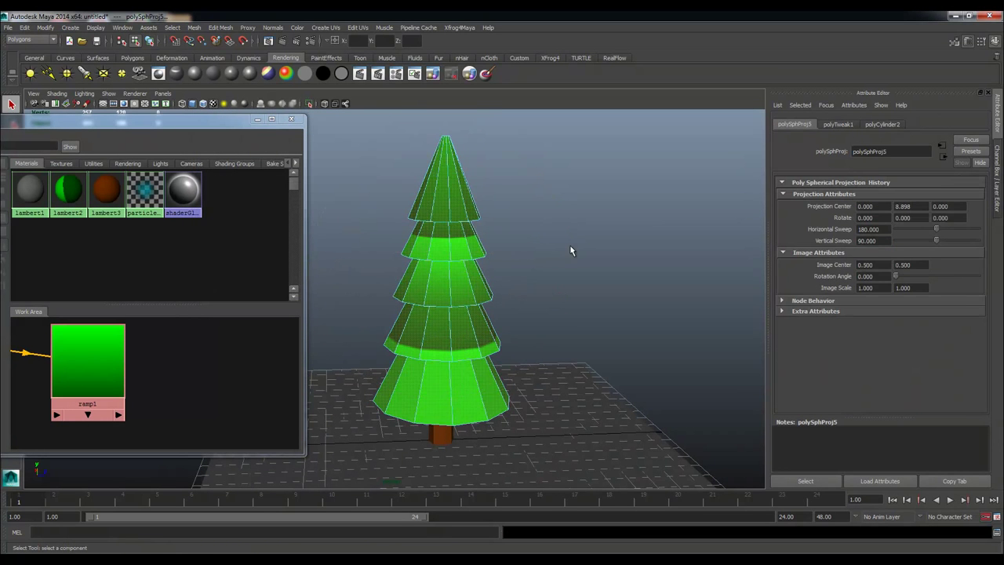
key("ctrl+z")
key("ctrl+z")
Step: Apply a cylindrical UV mapping to the top foliage tier
right_click_drag(476, 195, 502, 181)
left_click(463, 206)
left_click(469, 246, "shift")
left_click(467, 299, "shift")
left_click(453, 204)
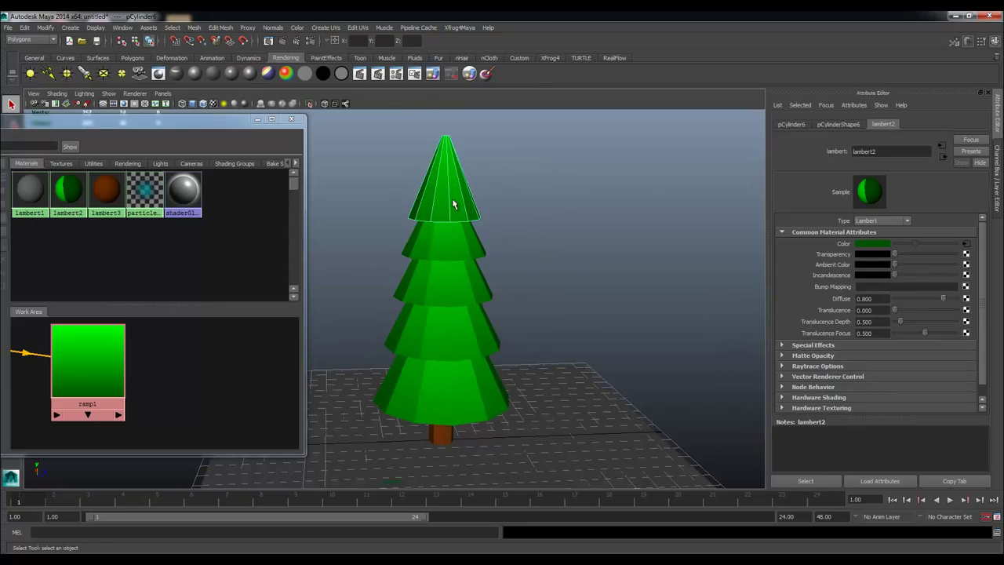
left_click(323, 27)
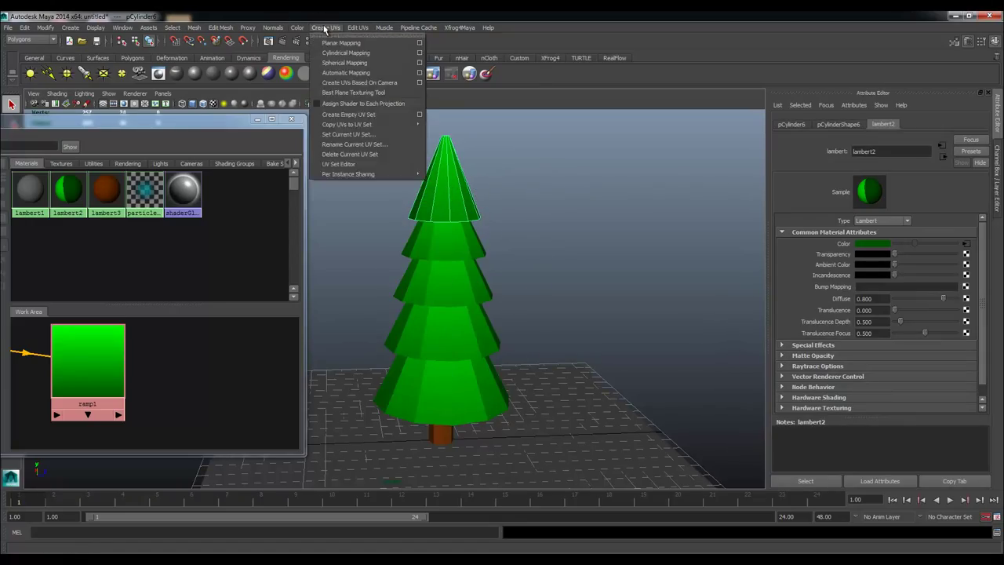
left_click(374, 53)
left_click(539, 247)
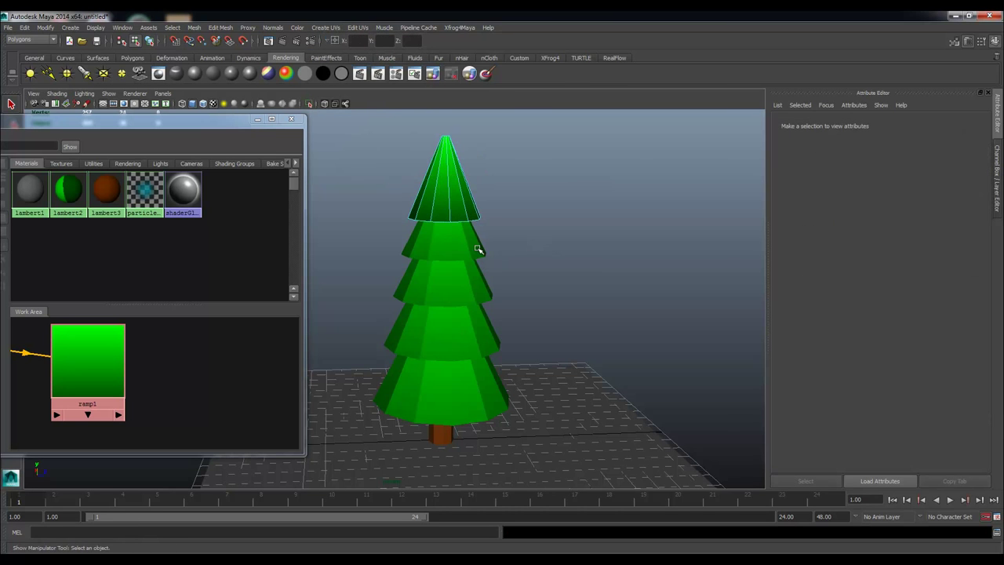
left_click_drag(538, 247, 441, 244, "alt")
left_click_drag(454, 201, 456, 218, "alt")
Step: Try applying the cylindrical UV mapping to the four lower foliage tiers together
right_click_drag(455, 198, 497, 185)
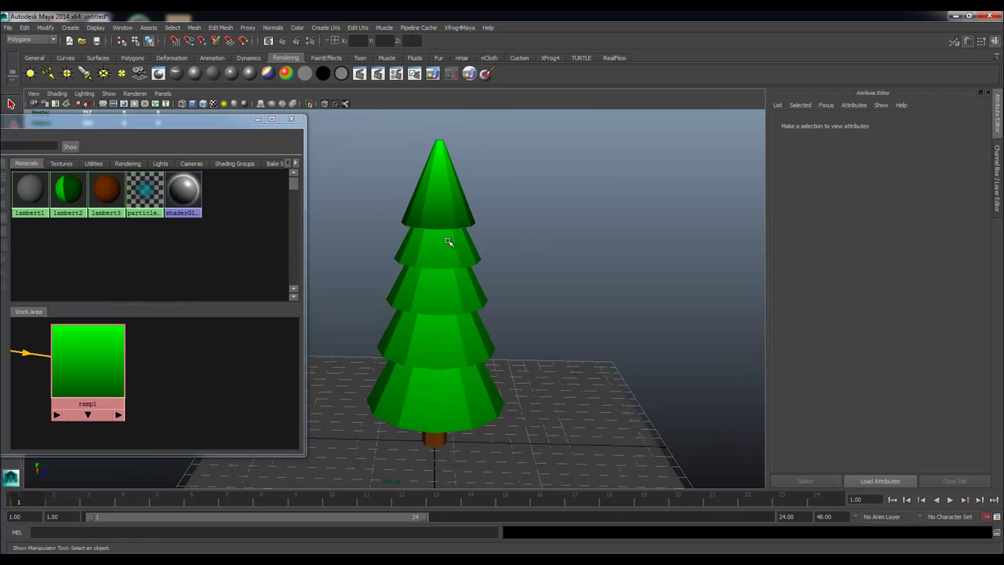
left_click(459, 260)
middle_click_drag(461, 264, 470, 221, "alt")
left_click(464, 264, "shift")
left_click(476, 339, "shift")
left_click(476, 339, "shift")
left_click(468, 298, "shift")
left_click(483, 350, "shift")
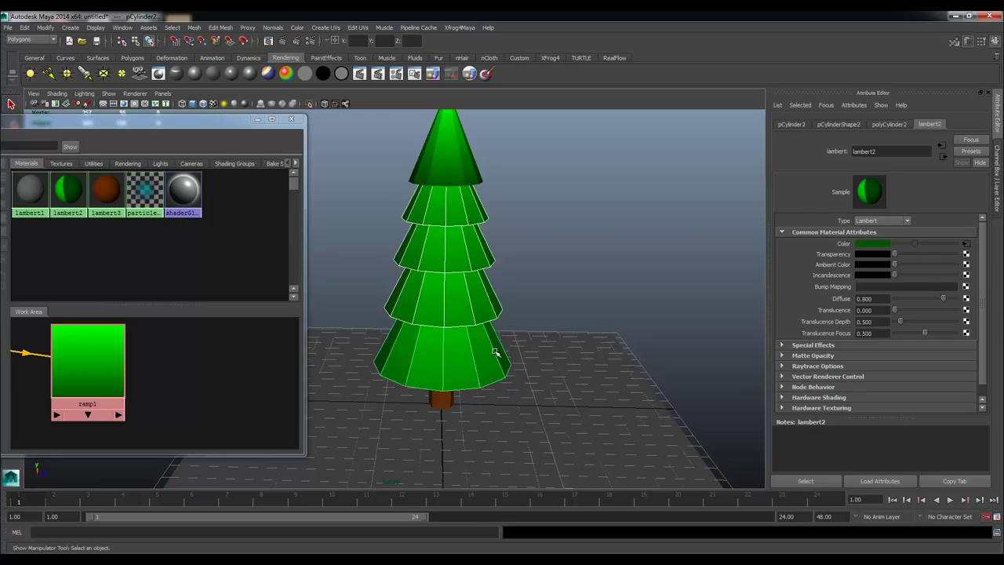
key("g")
left_click(580, 283)
left_click_drag(580, 298, 570, 282, "alt")
Step: Apply the cylindrical UV mapping separately to the second and third foliage tiers from the top
right_click_drag(479, 196, 512, 187)
left_click(450, 198)
left_click_drag(499, 207, 505, 224, "alt")
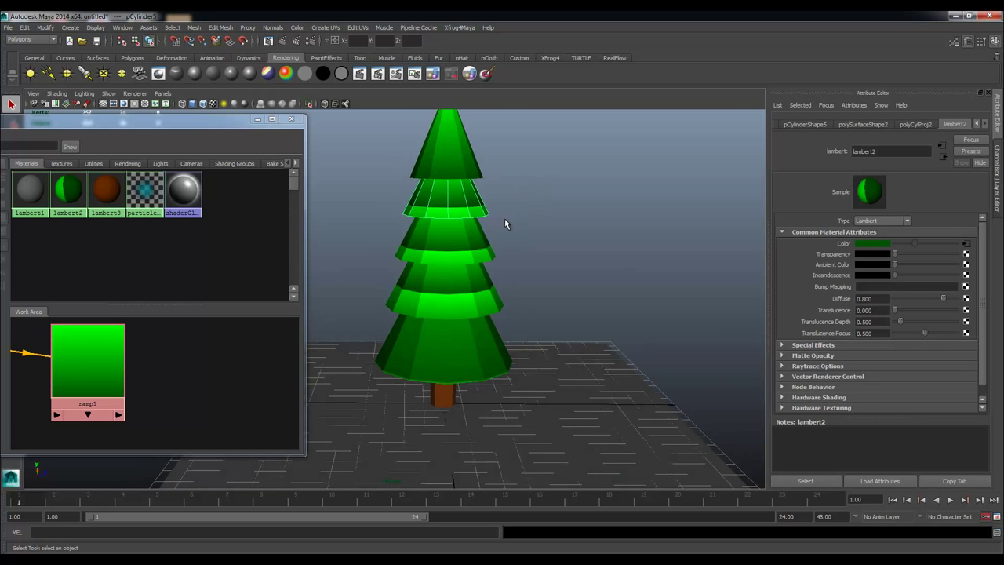
key("g")
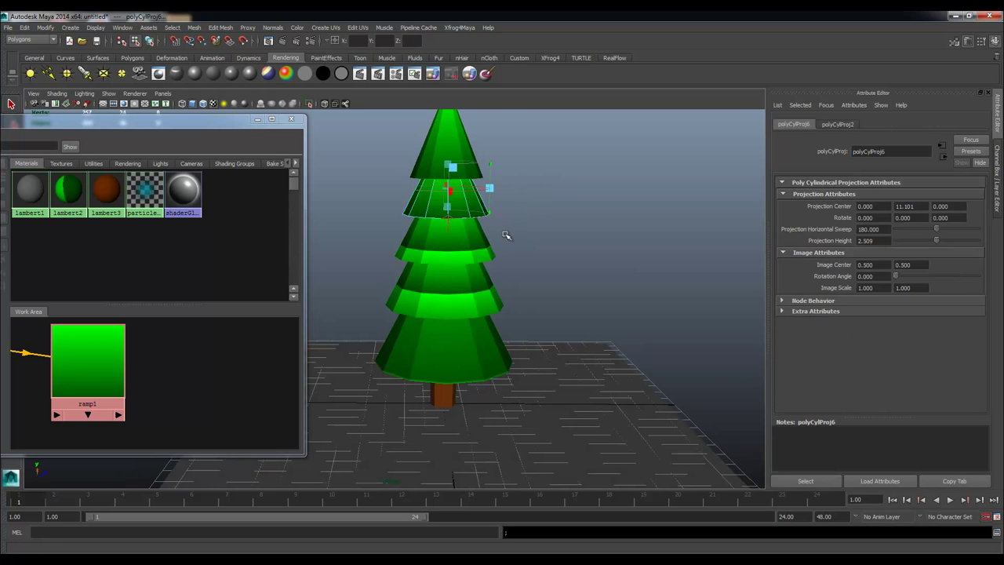
left_click(463, 243)
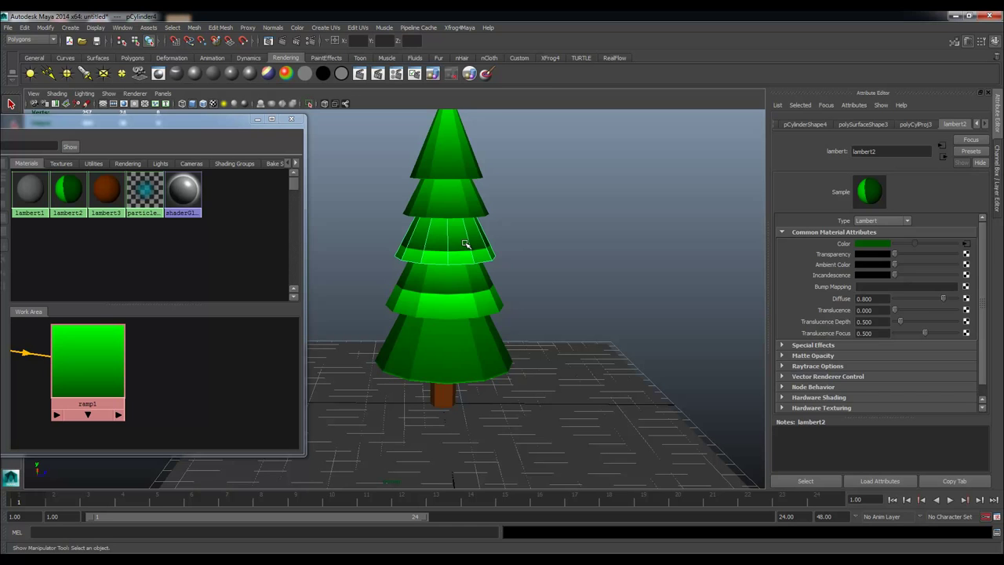
key("g")
right_click_drag(477, 251, 531, 240)
left_click(533, 242)
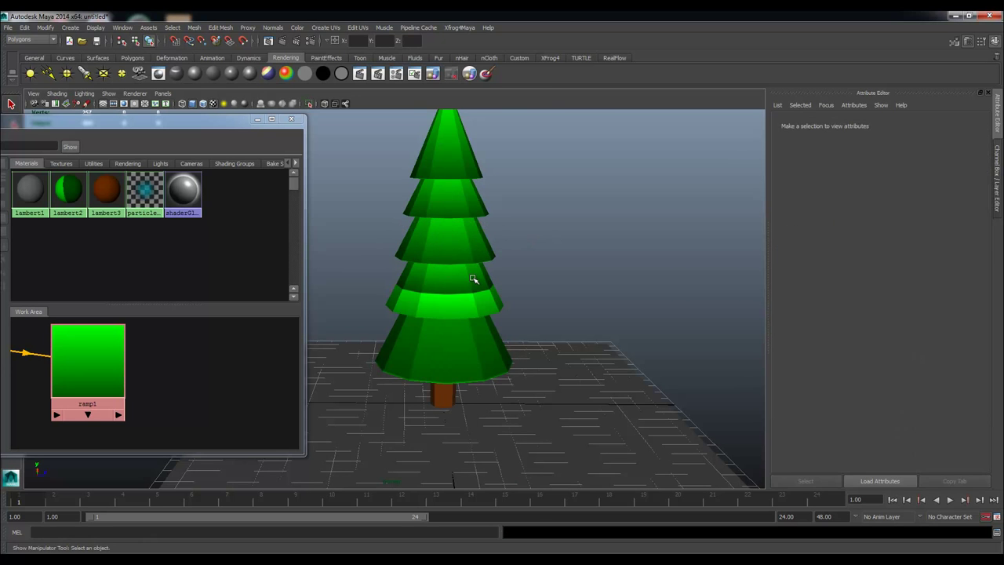
Step: Apply the cylindrical UV mapping separately to the fourth foliage tier from the top and the bottom tier
left_click(472, 279)
key("g")
left_click(552, 284)
right_click_drag(486, 307, 523, 295)
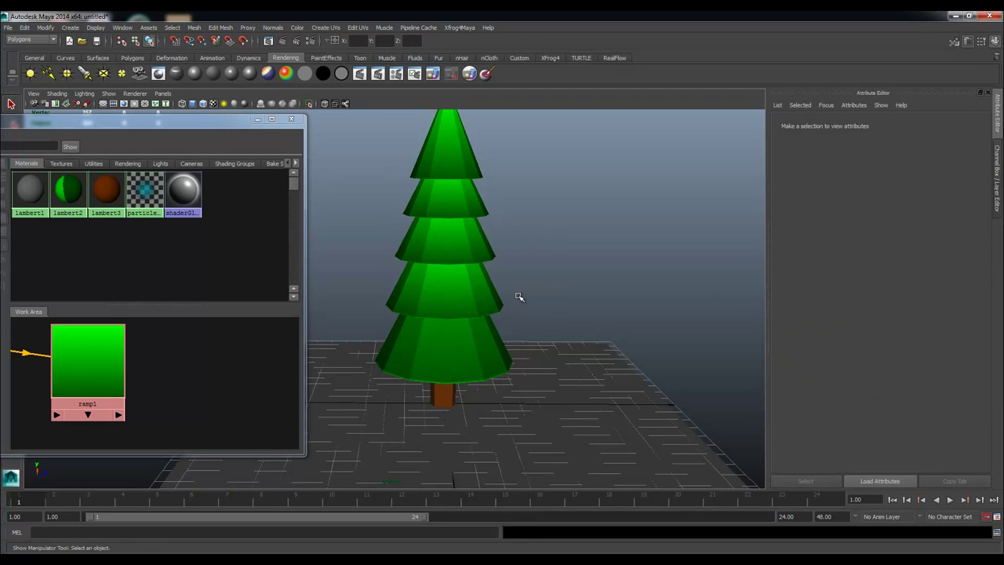
left_click(480, 350)
key("g")
left_click(555, 325)
right_click_drag(479, 345, 519, 328)
left_click(497, 327)
mouse_move(497, 327)
left_mouse_down("alt")
mouse_move(576, 336)
mouse_move(523, 329)
mouse_move(526, 363)
mouse_move(530, 327)
mouse_move(522, 331)
mouse_move(495, 298)
mouse_move(497, 277)
mouse_move(474, 272)
mouse_move(462, 351)
mouse_move(486, 376)
mouse_move(530, 290)
mouse_move(504, 336)
mouse_move(507, 324)
left_mouse_up("alt")
left_click(464, 357)
left_click(531, 291)
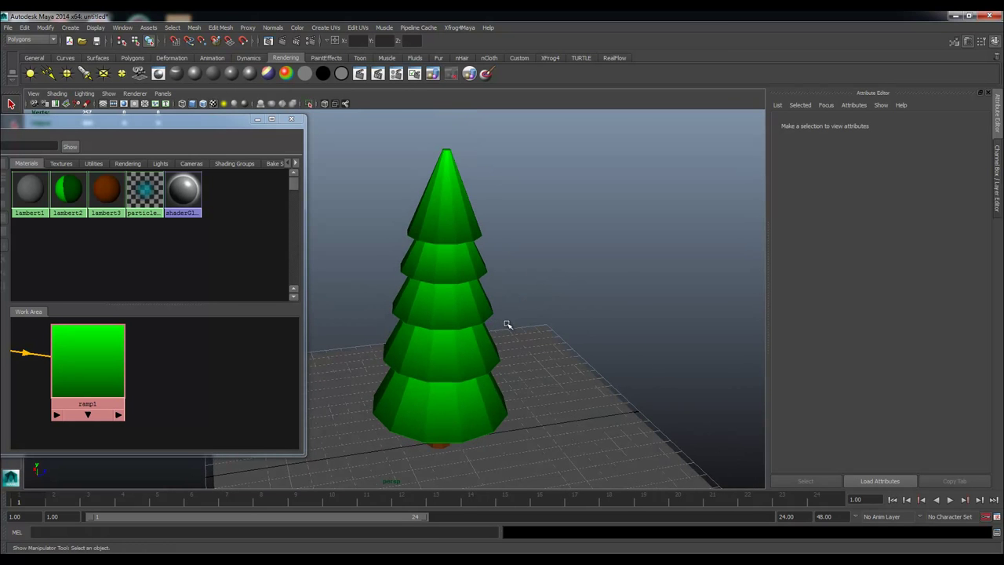
Step: Create a polygon cube and raise it just above the treetop, to a height of about 16.27 cm
left_click_drag(467, 271, 384, 225, "alt")
left_click_drag(195, 118, 155, 127)
left_click(139, 59)
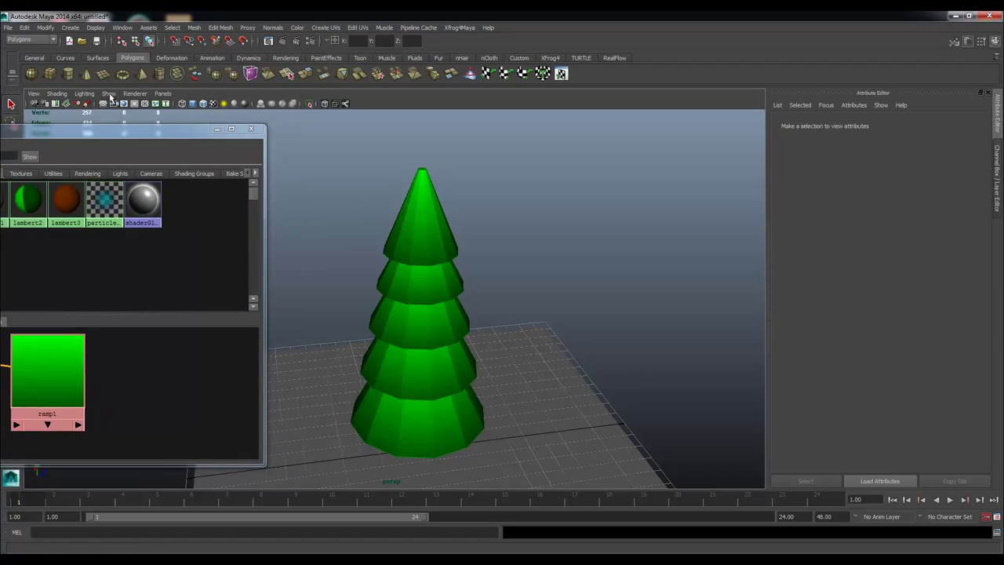
left_click(50, 76)
left_click_drag(334, 255, 356, 226, "alt")
left_click_drag(431, 383, 427, 305)
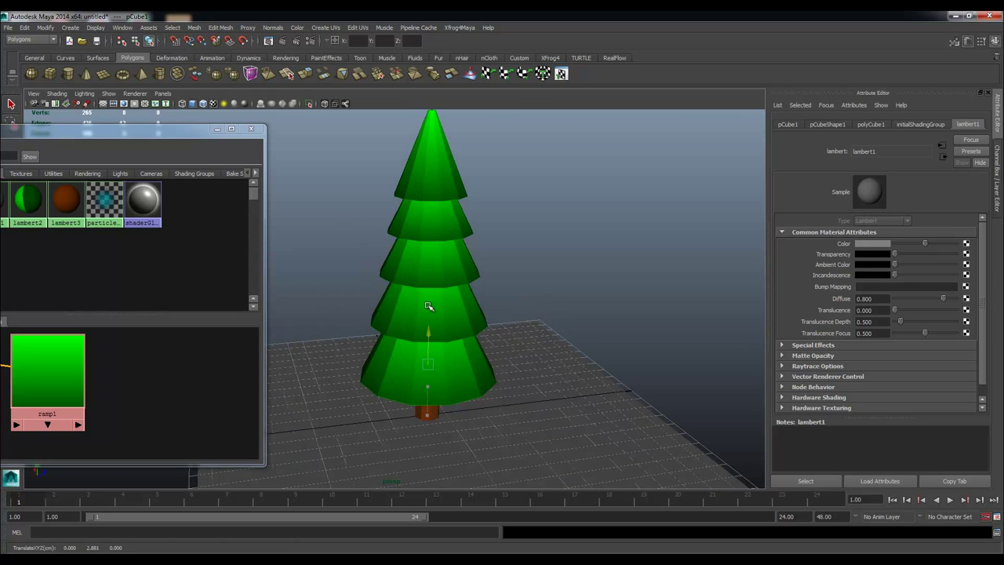
middle_click_drag(443, 134, 436, 242, "alt")
left_click_drag(426, 249, 428, 177)
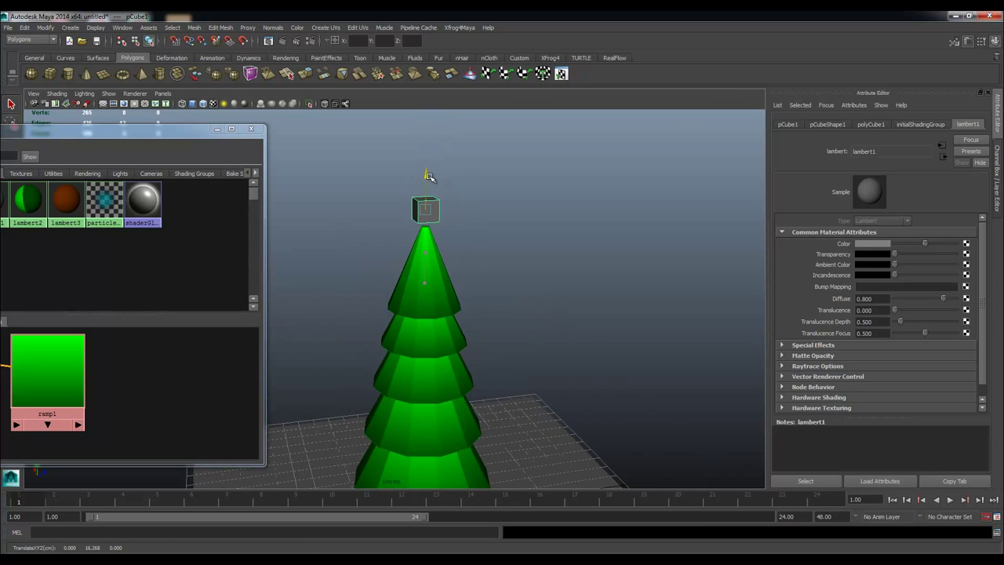
Step: Scale the cube above the treetop down uniformly to roughly half its size
right_click_drag(389, 191, 503, 205, "alt")
left_click_drag(503, 205, 408, 191, "alt")
key("r")
right_click_drag(382, 199, 504, 184, "alt")
middle_click_drag(504, 184, 475, 288, "alt")
left_click_drag(475, 288, 475, 228, "alt")
middle_click_drag(476, 229, 490, 296, "alt")
right_click_drag(471, 290, 510, 287, "alt")
middle_click_drag(510, 287, 492, 271, "alt")
left_click_drag(479, 261, 484, 262, "alt")
middle_click_drag(485, 262, 463, 252, "alt")
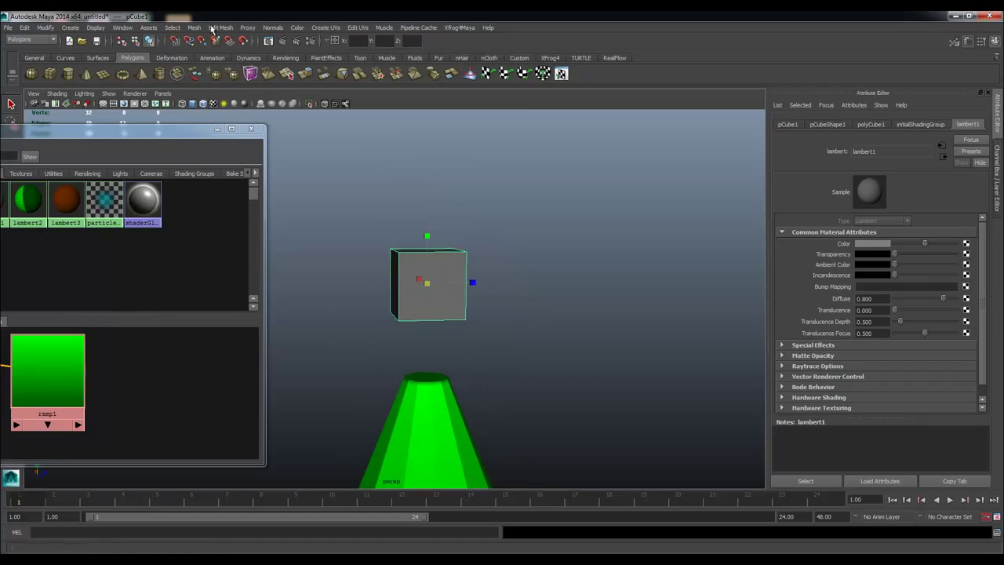
Step: Insert one vertical and one horizontal edge loop through the middle of the cube
left_click(32, 41)
left_click(19, 55)
left_click(220, 28)
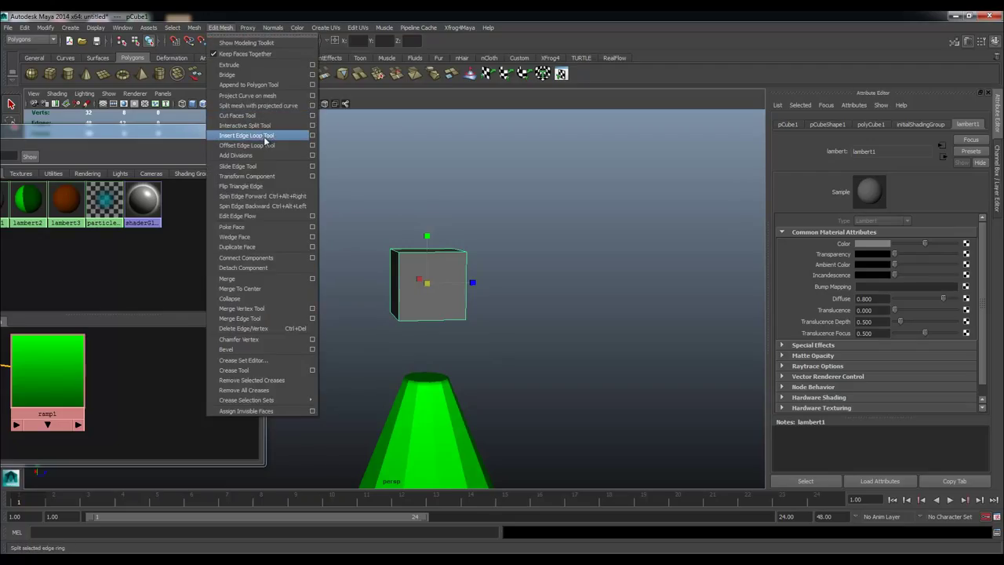
left_click(246, 136)
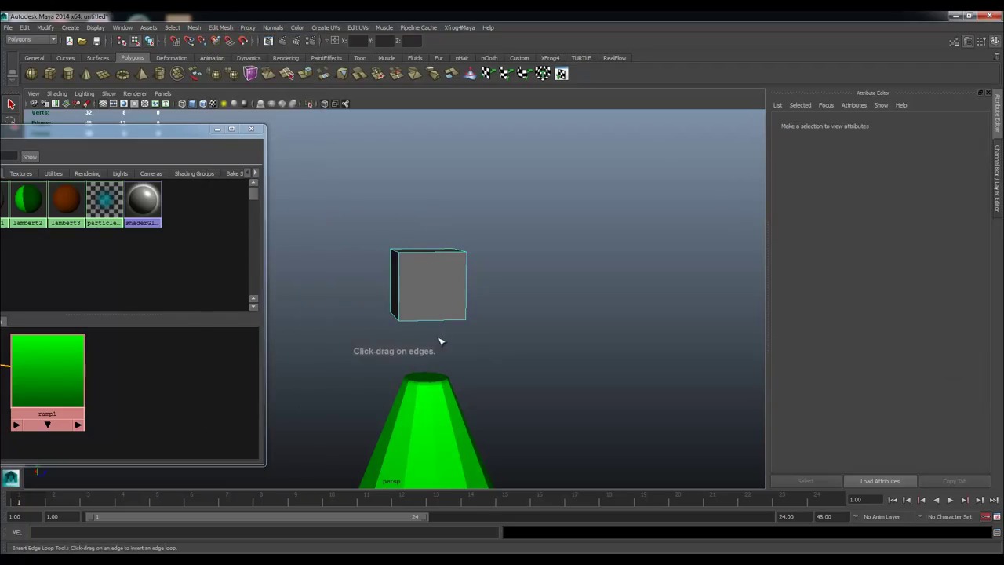
left_click(432, 255)
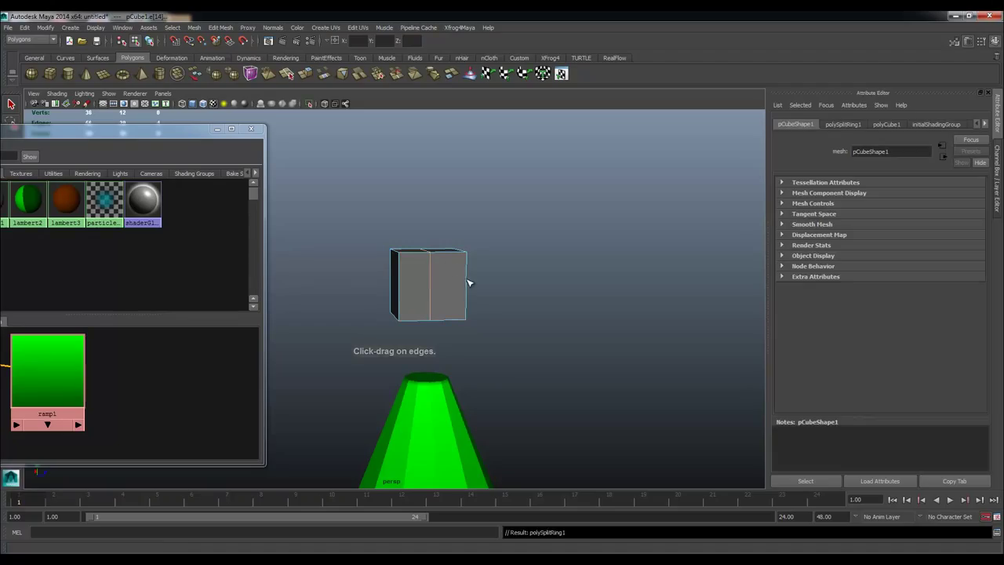
left_click(470, 289)
left_click_drag(446, 289, 435, 287, "alt")
key("q")
Step: Spread the cube's bottom corner vertices outward and raise the bottom middle vertices to form the star's two legs
right_click(407, 276)
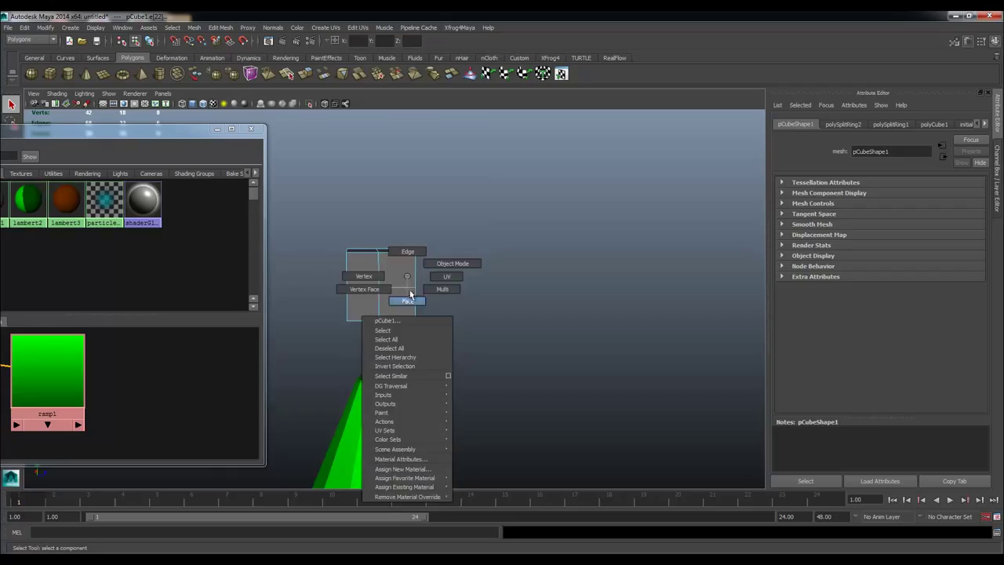
right_click_drag(409, 294, 408, 300)
left_click_drag(408, 300, 415, 282, "alt")
middle_click_drag(415, 282, 424, 310, "alt")
right_click_drag(408, 267, 390, 268)
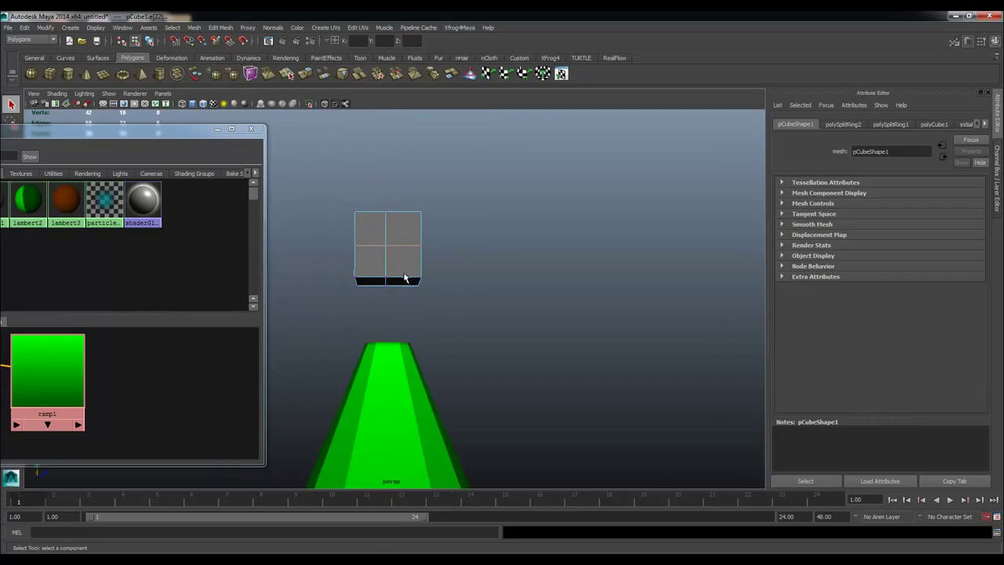
key("r")
left_click_drag(437, 281, 469, 282)
key("w")
left_click_drag(388, 248, 416, 256)
middle_click_drag(419, 382, 435, 328, "alt")
Step: Scale the four top corner vertices outward by about 1.47 to form the star's side points
left_click_drag(462, 298, 396, 329)
key("r")
left_click_drag(459, 315, 521, 322)
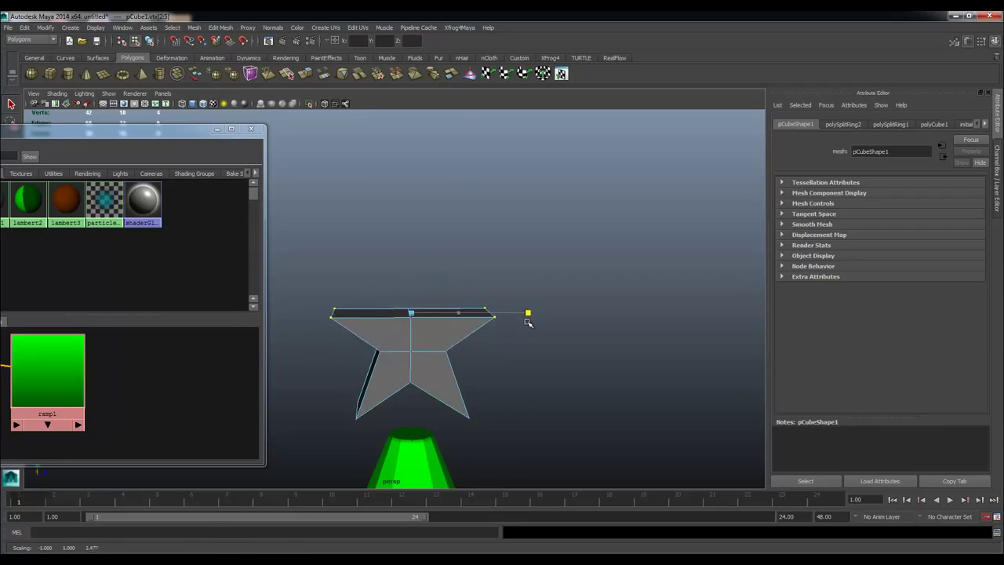
key("q")
right_click_drag(467, 330, 502, 318)
left_click(425, 313)
Step: Insert a vertical edge loop on each side of the star's center line
left_click_drag(426, 313, 440, 345, "alt")
middle_click_drag(440, 345, 366, 285, "alt")
right_click_drag(367, 285, 394, 300, "alt")
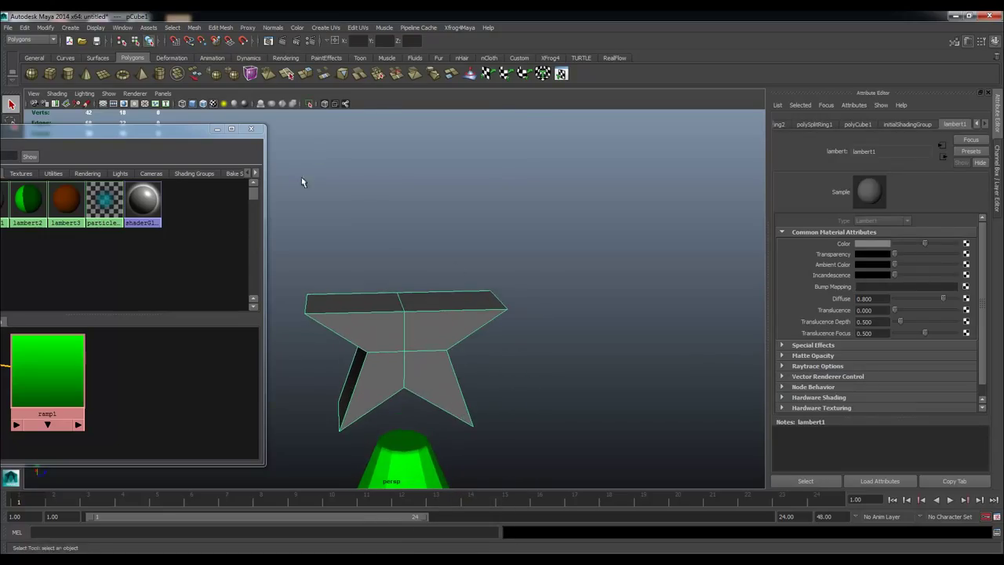
left_click(219, 27)
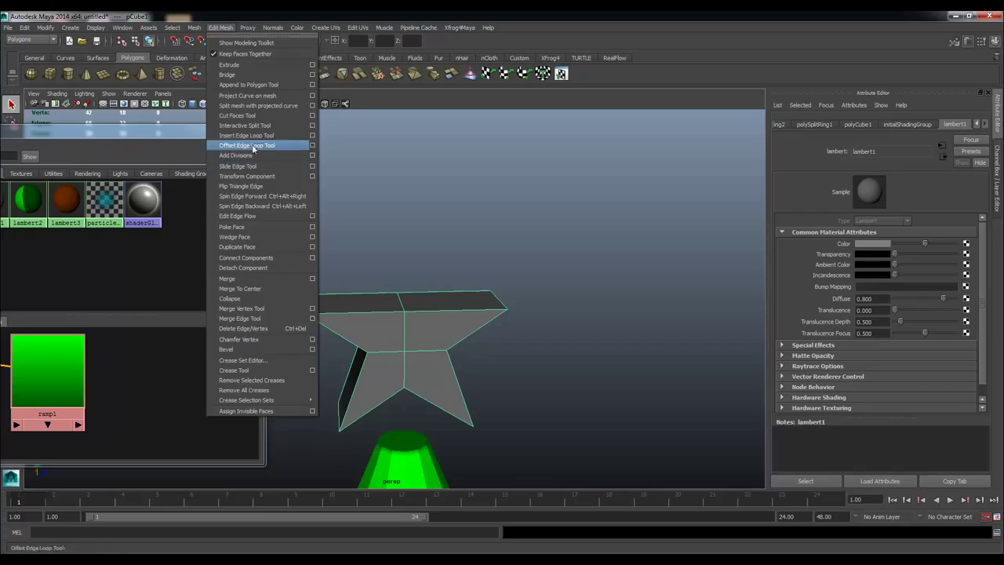
left_click(259, 139)
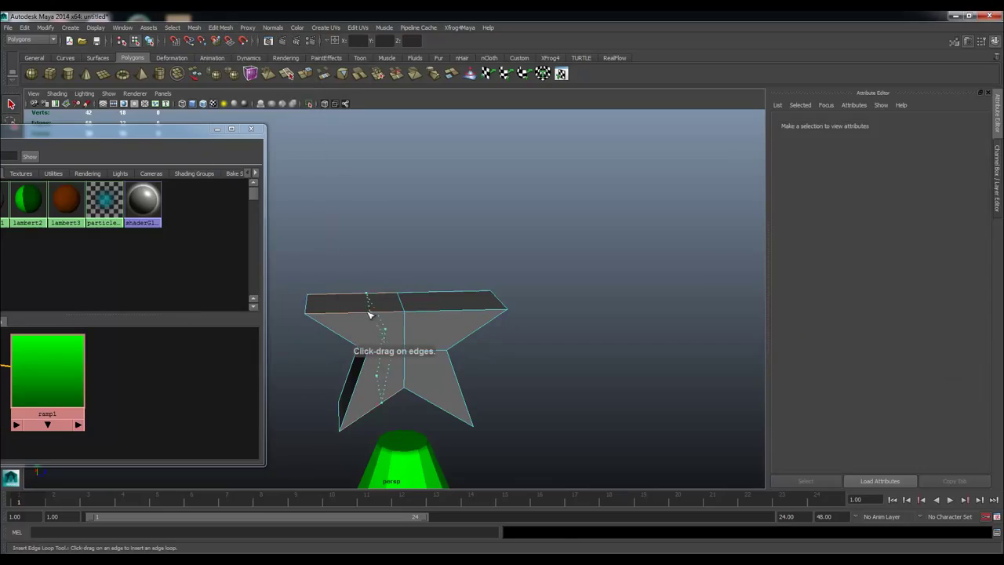
left_click(359, 316)
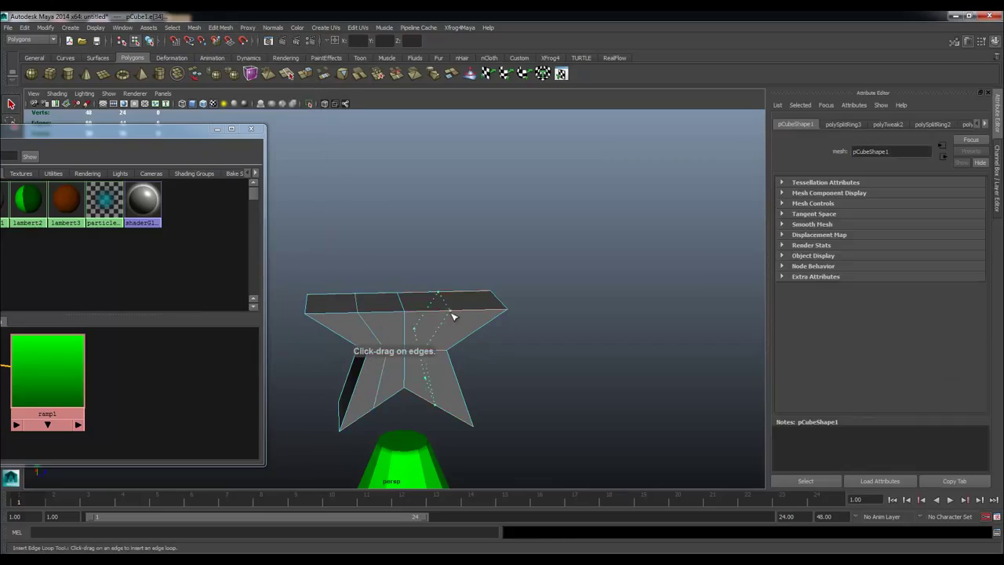
left_click(458, 314)
key("q")
Step: Extrude the star's inner top faces upward and scale their end together into an upper point
right_click_drag(426, 330, 421, 302)
left_click(420, 302)
left_click(305, 74)
left_click_drag(379, 266, 413, 218)
key("r")
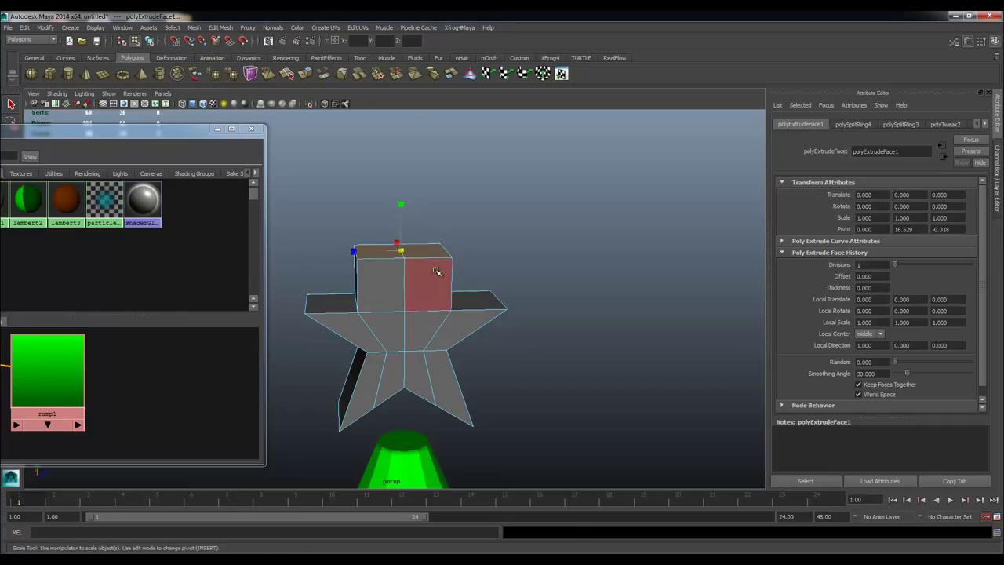
left_click_drag(353, 251, 384, 247)
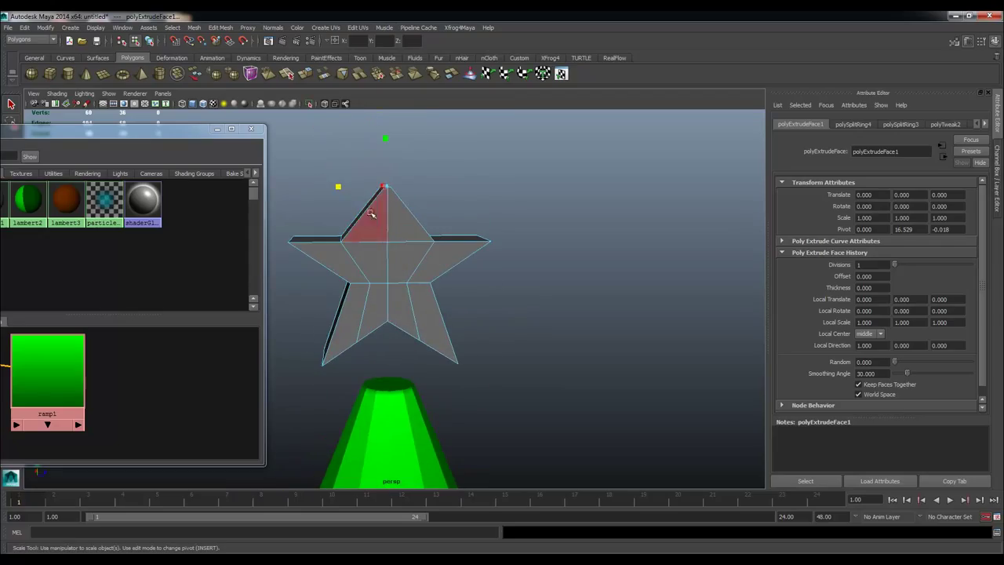
left_click(341, 188)
key("q")
Step: Scale the vertices at both sides of the upper point's base inward to narrow the point
right_click_drag(367, 227, 334, 224)
middle_click_drag(329, 255, 328, 213, "alt")
left_click(341, 200)
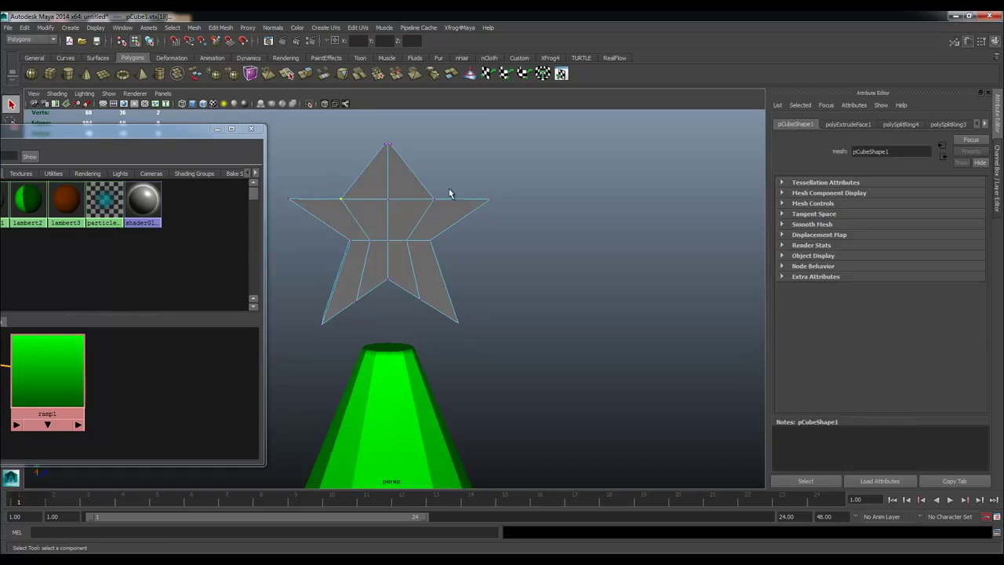
left_click_drag(416, 219, 412, 227, "alt")
key("r")
left_click_drag(358, 284, 358, 274, "alt")
middle_click_drag(357, 274, 370, 283, "alt")
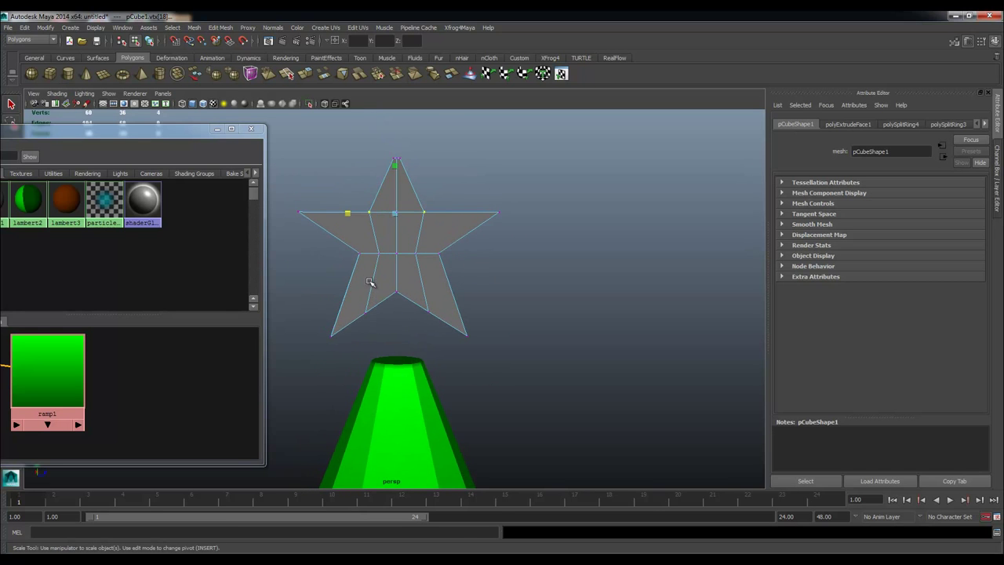
Step: Close the Hypershade window and frame the star in the orthographic view that shows its full outline
key("space")
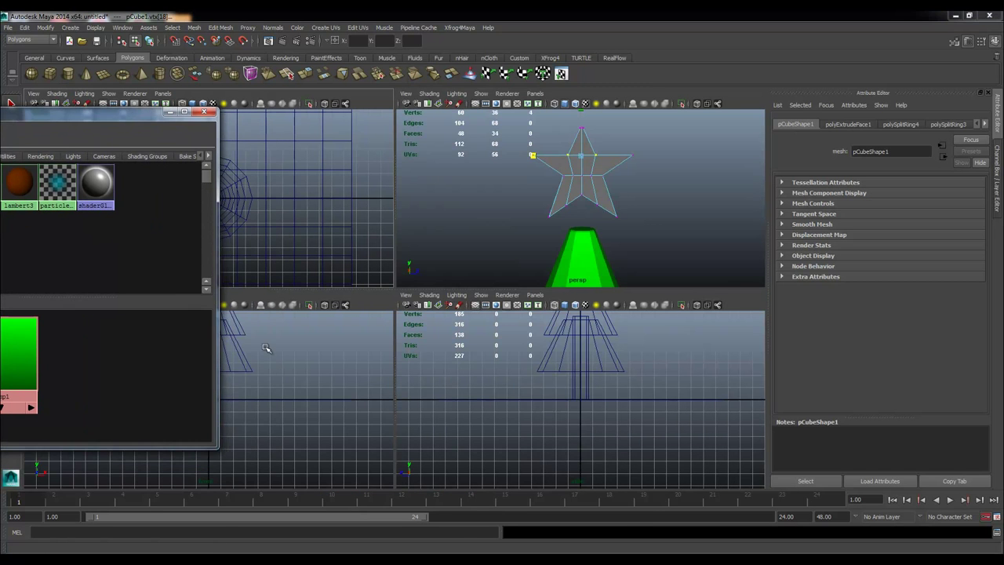
key("space")
left_click(204, 112)
middle_click_drag(305, 240, 333, 398, "alt")
middle_click_drag(376, 235, 359, 406, "alt")
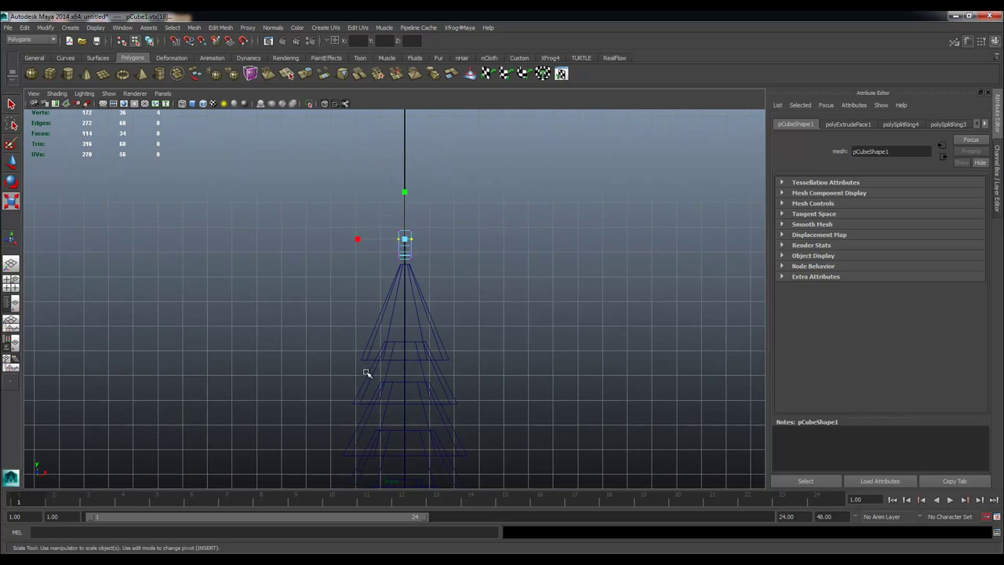
key("space")
key("space")
scroll(447, 328, "down", 4)
key("f")
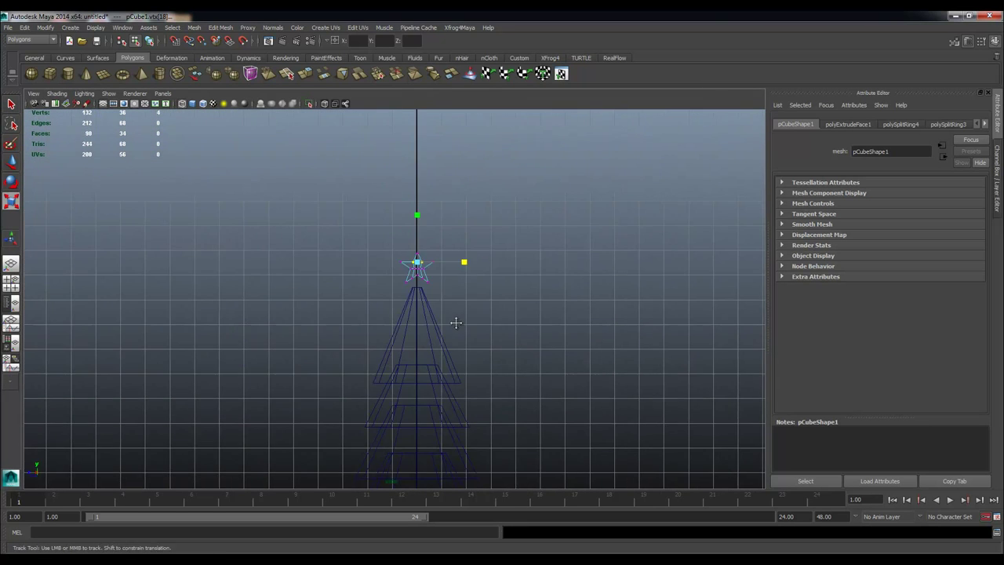
right_click_drag(409, 323, 643, 348, "alt")
middle_click_drag(634, 339, 546, 315, "alt")
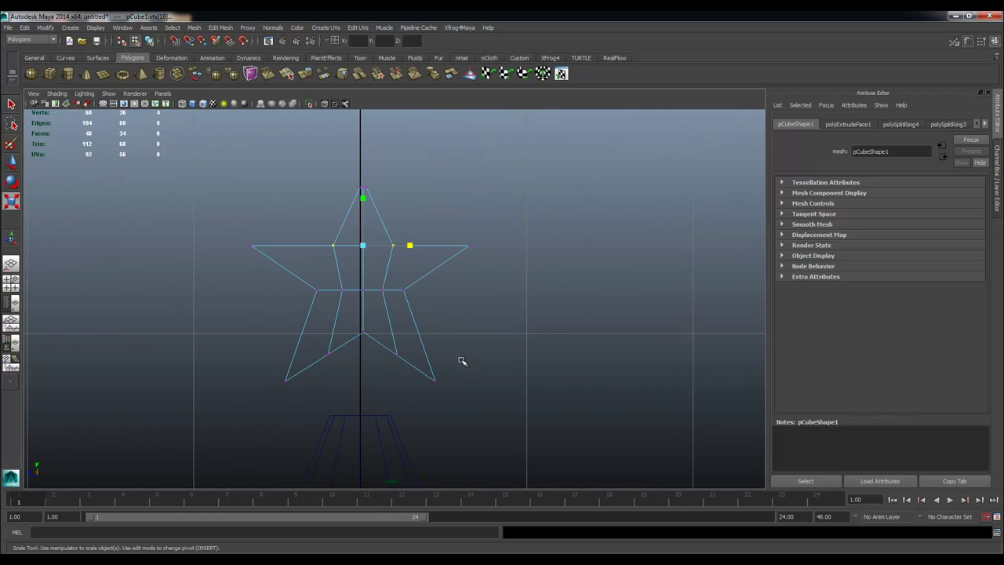
Step: Scale the star's top tip vertices horizontally and raise them to a height of about 16.98 cm
left_click_drag(370, 196, 410, 189)
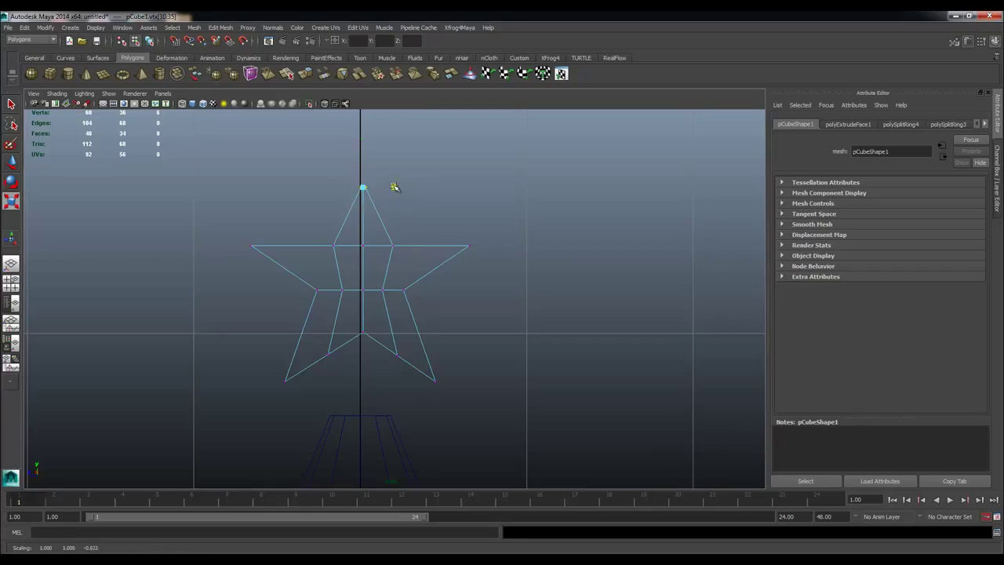
key("w")
left_click_drag(363, 152, 360, 134)
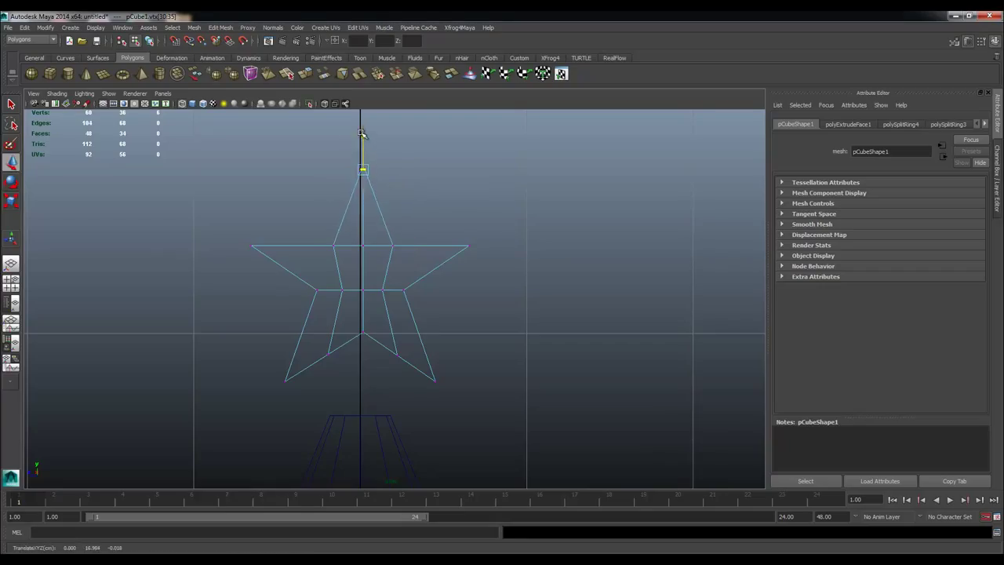
Step: Return the star to object mode and select the whole star in the perspective view
right_click_drag(390, 246, 419, 206)
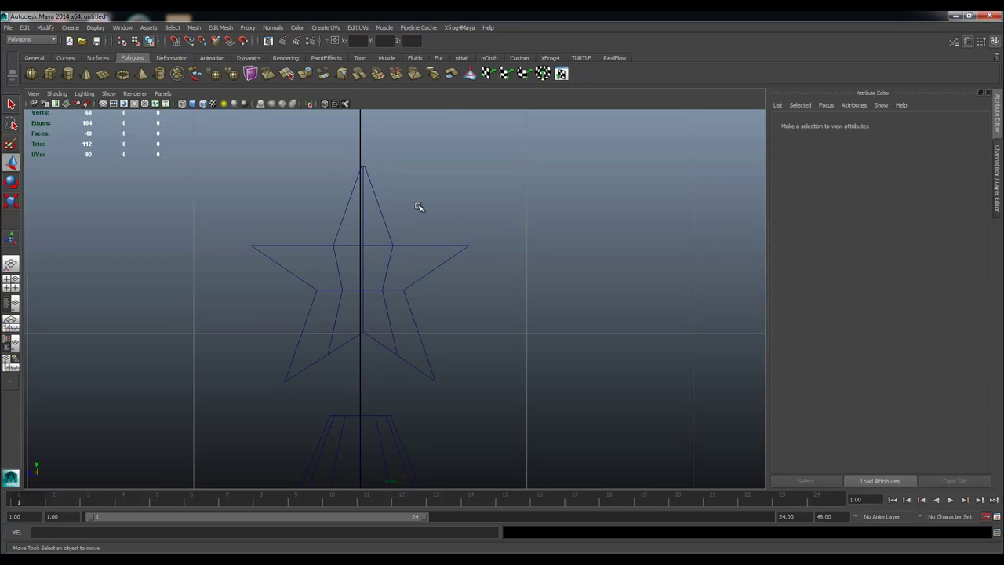
left_click_drag(373, 273, 372, 273)
key("space")
key("space")
left_click_drag(502, 242, 422, 196, "alt")
left_click_drag(444, 215, 318, 274)
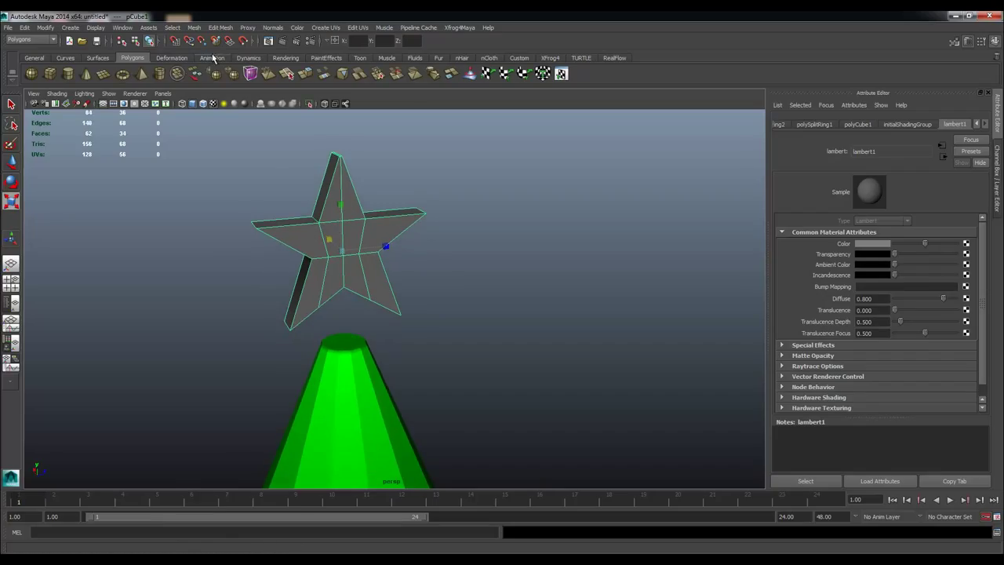
Step: Try smoothing the star's mesh, then undo the smoothing
left_click(247, 58)
left_click(133, 58)
left_click(234, 74)
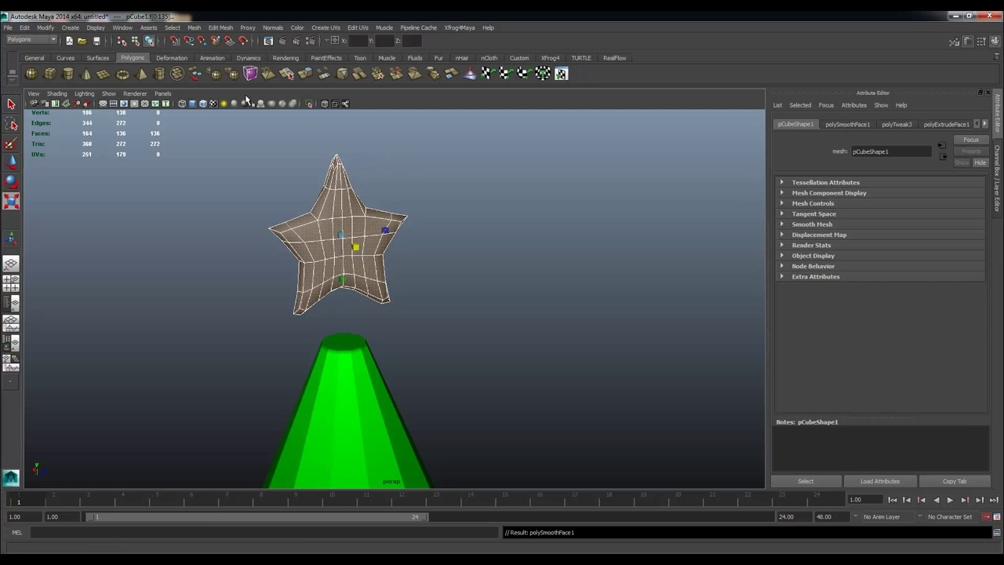
left_click(234, 73)
key("ctrl+z")
key("ctrl+z")
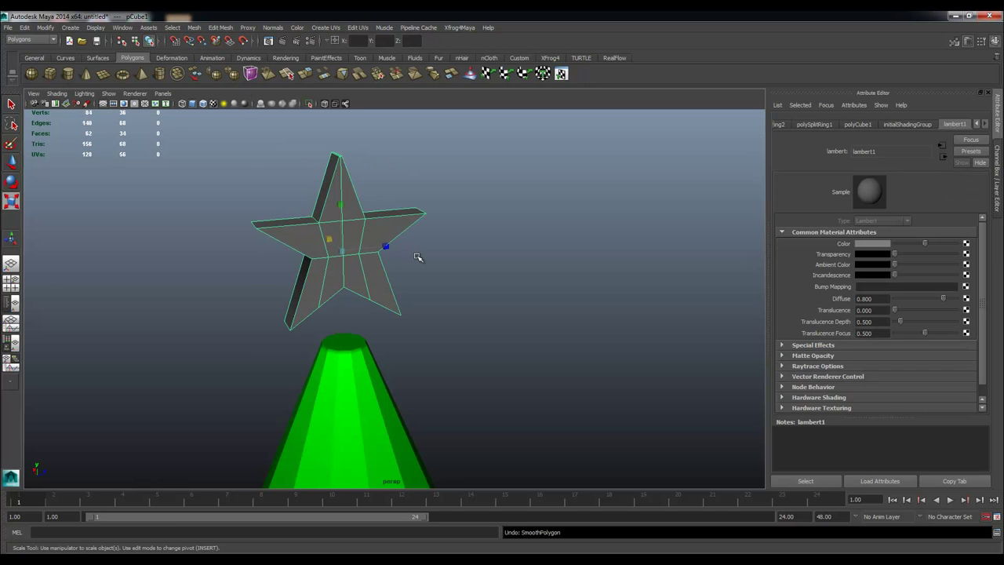
Step: Insert edge loops just inside the outer edges of the star's side arms and lower points
right_click_drag(325, 251, 352, 246, "alt")
middle_click_drag(352, 246, 361, 269, "alt")
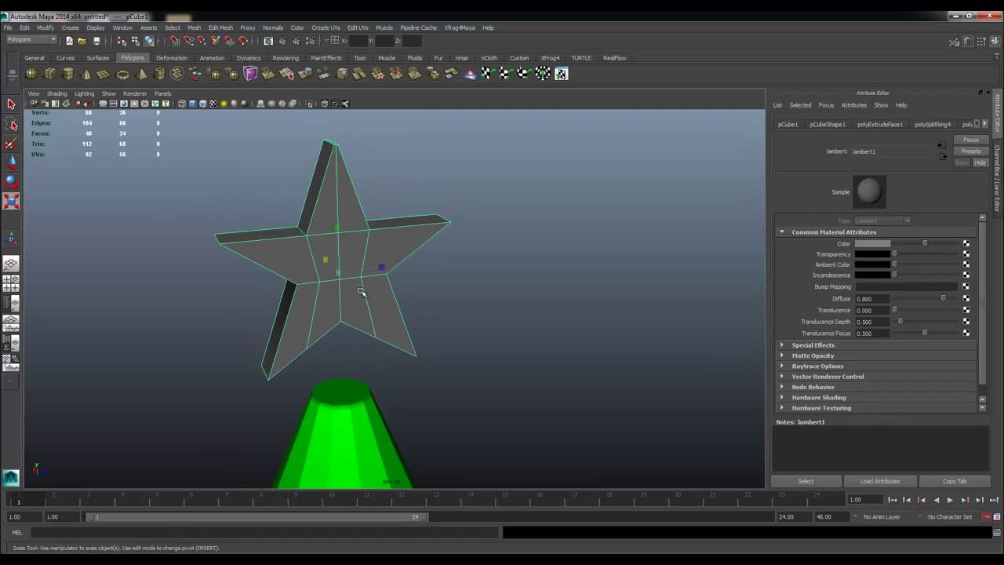
left_click(221, 27)
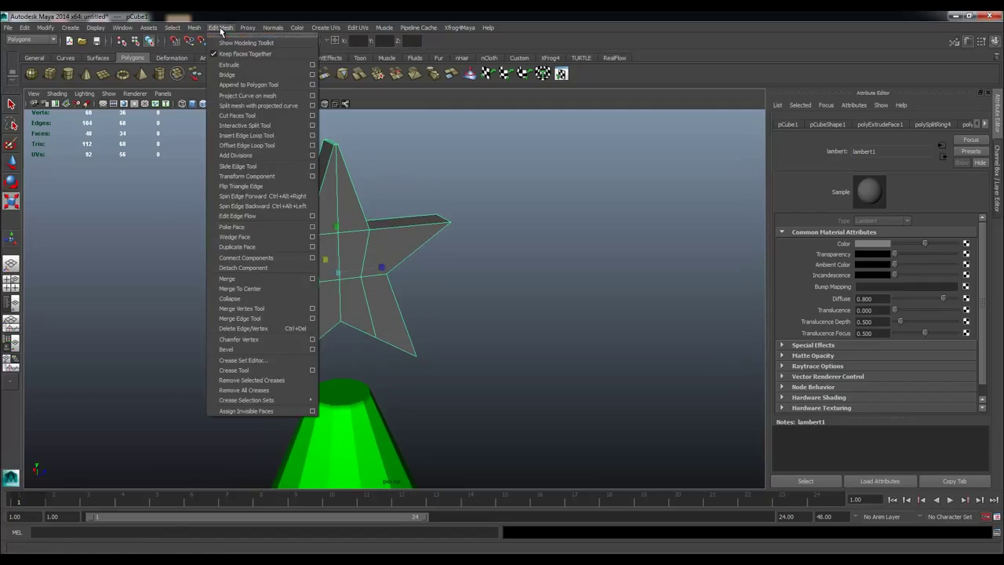
left_click(265, 141)
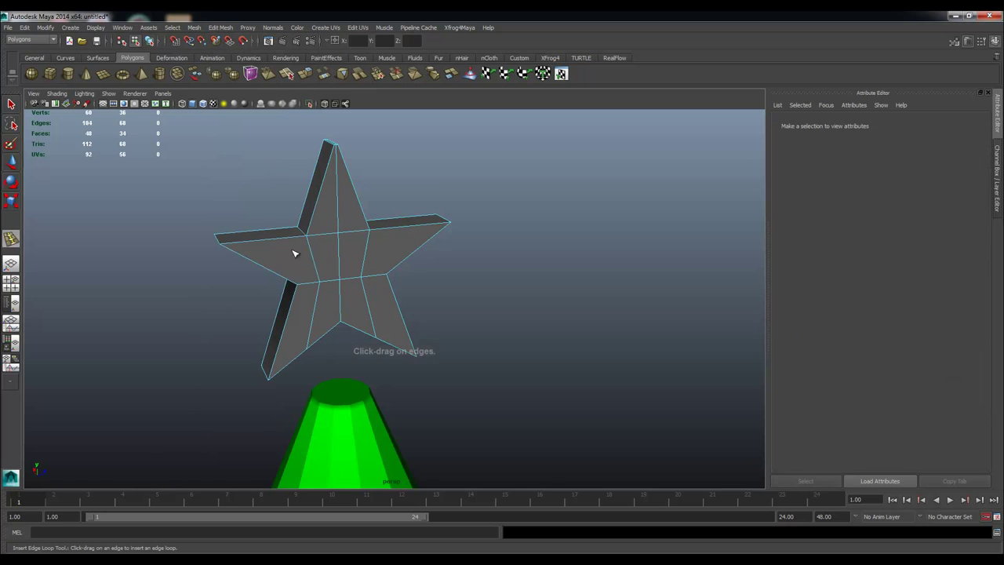
left_click(239, 245)
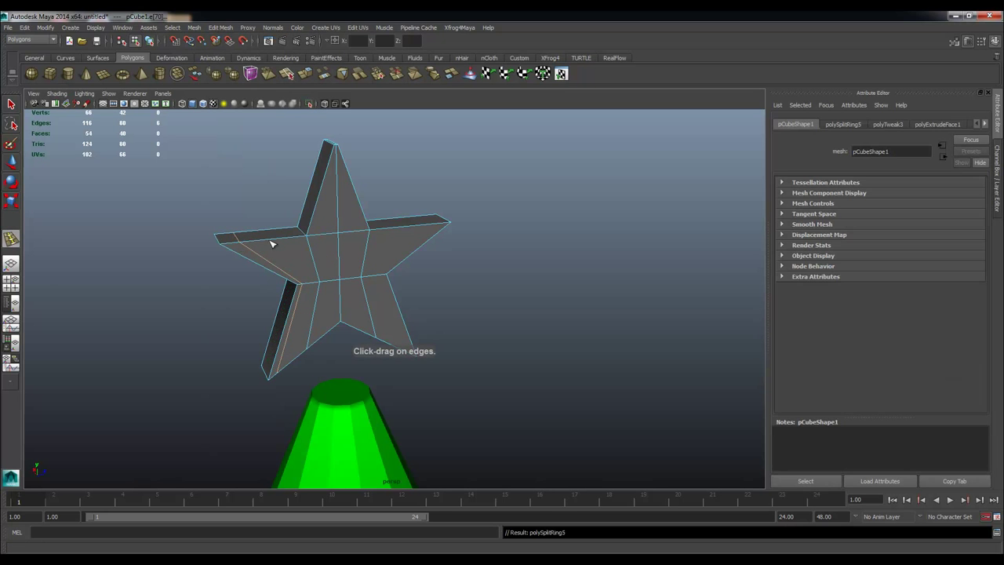
left_click(437, 227)
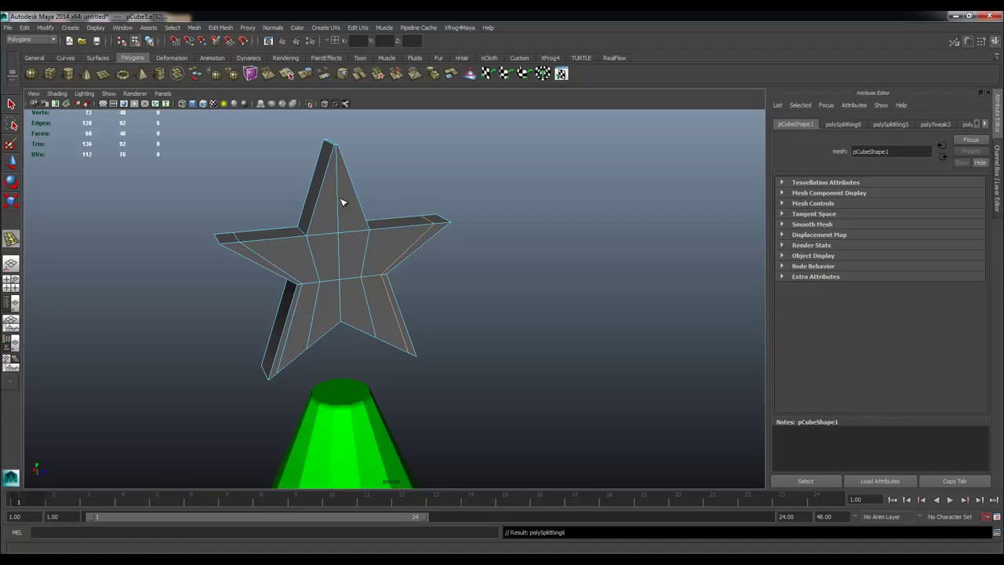
left_click(370, 240)
left_click_drag(375, 326, 377, 333)
Step: Try smoothing the star with its added edge loops, then undo the smoothing
key("q")
right_click_drag(370, 312, 379, 305)
left_click(379, 305)
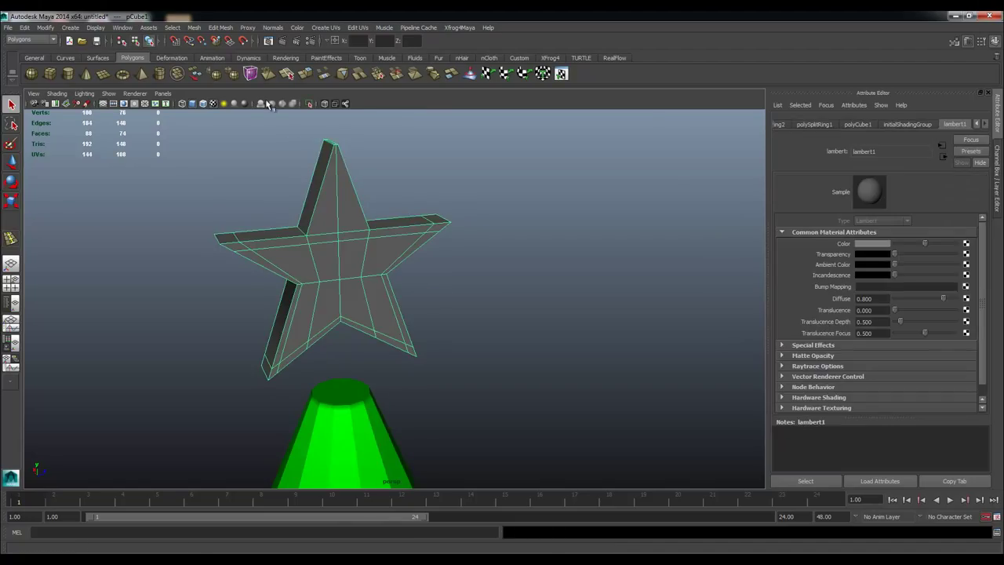
left_click(233, 73)
right_click_drag(354, 261, 407, 253)
key("ctrl+z")
key("ctrl+z")
key("ctrl+z")
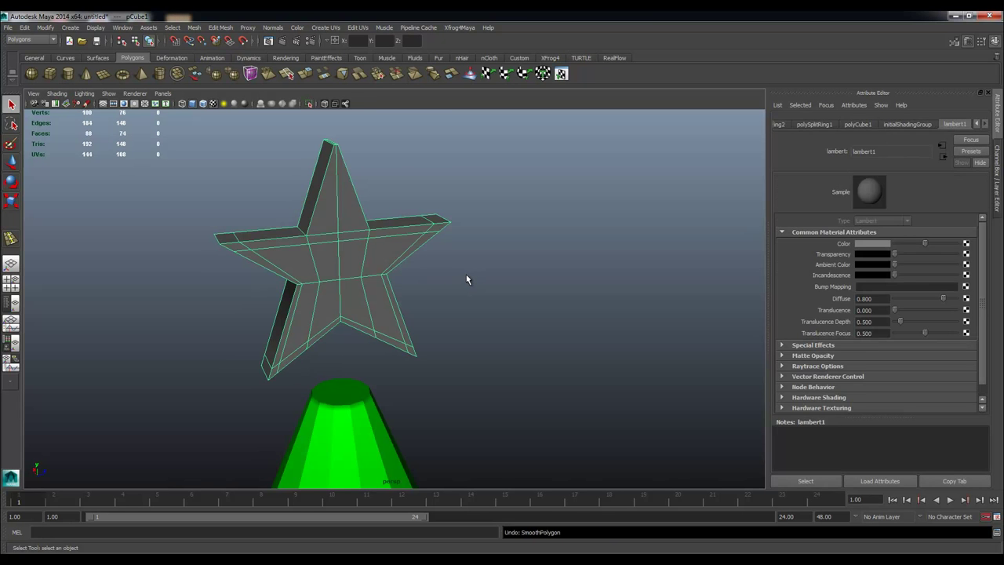
Step: Undo the edge loops inserted near the star's edges
left_click(394, 252)
left_click(248, 28)
left_click(481, 244)
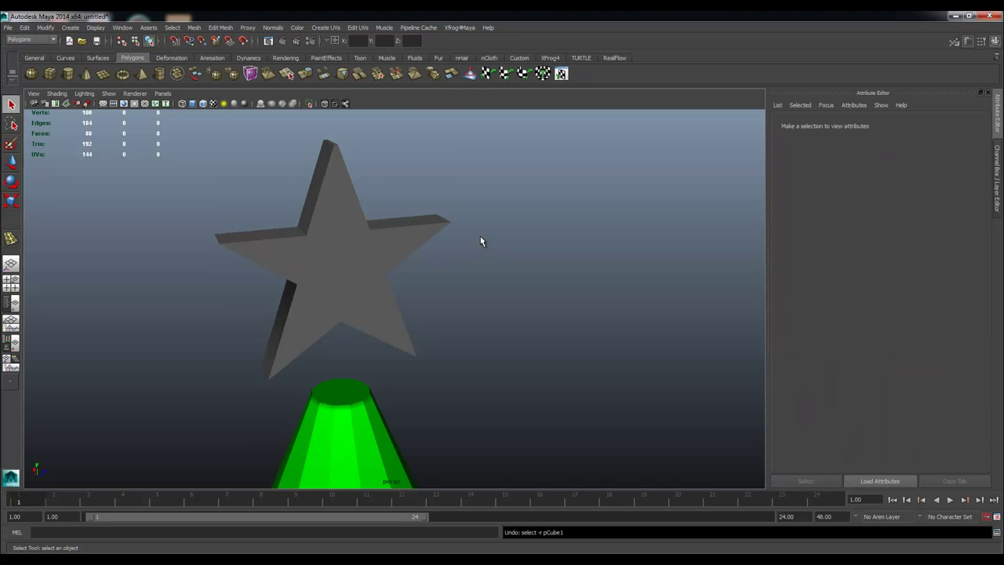
key("ctrl+z")
key("ctrl+z")
key("ctrl+z")
key("ctrl+z")
key("ctrl+z")
key("ctrl+z")
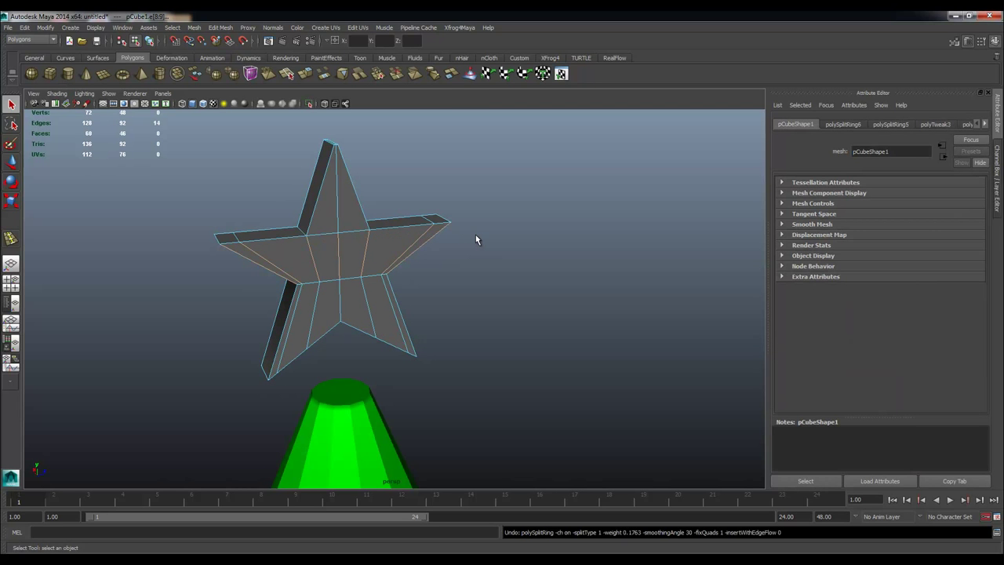
left_click(475, 236)
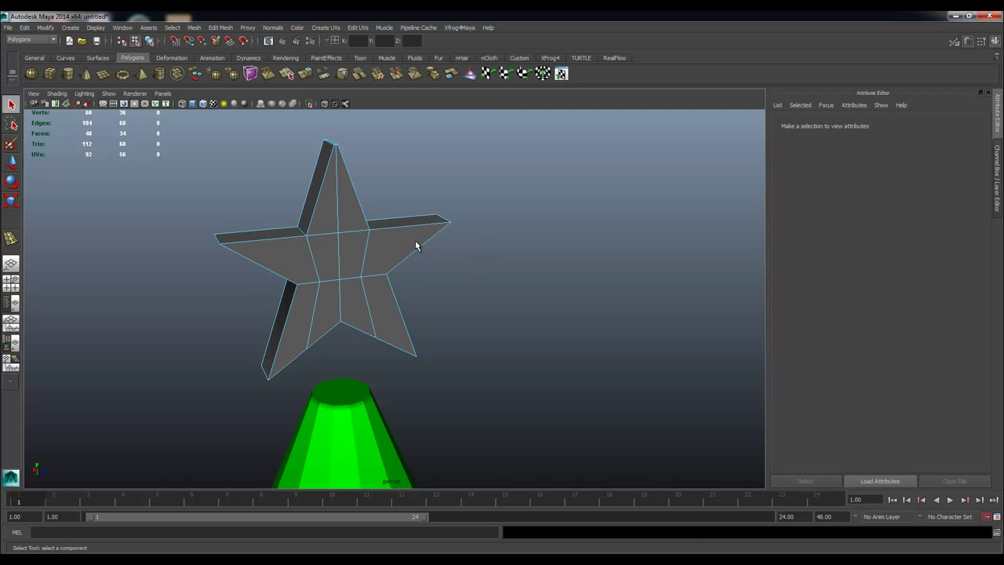
Step: Bevel the edges of the whole star with an offset of 1.000
right_click_drag(427, 235, 448, 217)
left_click(392, 246)
left_click(222, 28)
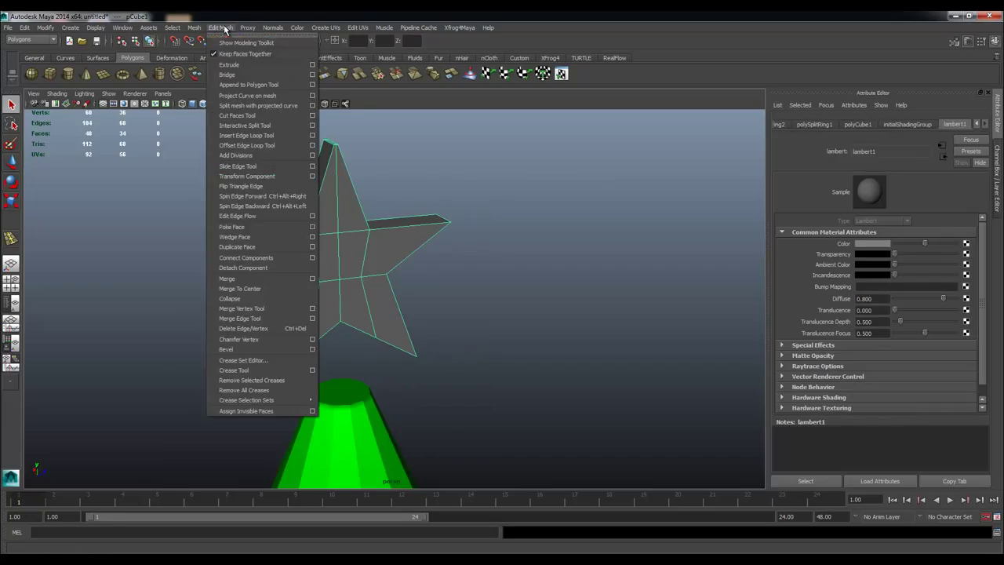
left_click(234, 349)
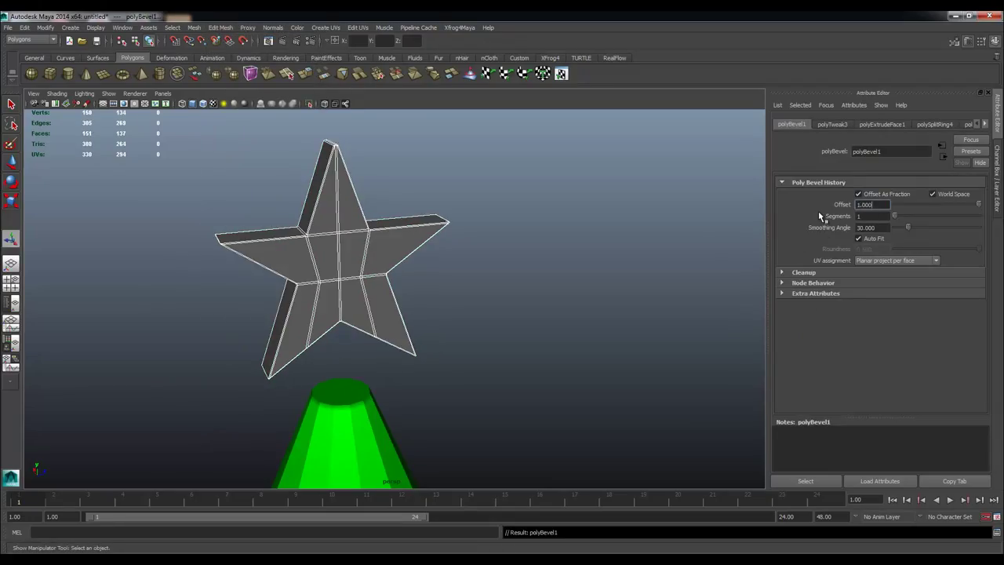
left_click(518, 256)
right_click_drag(412, 258, 432, 247)
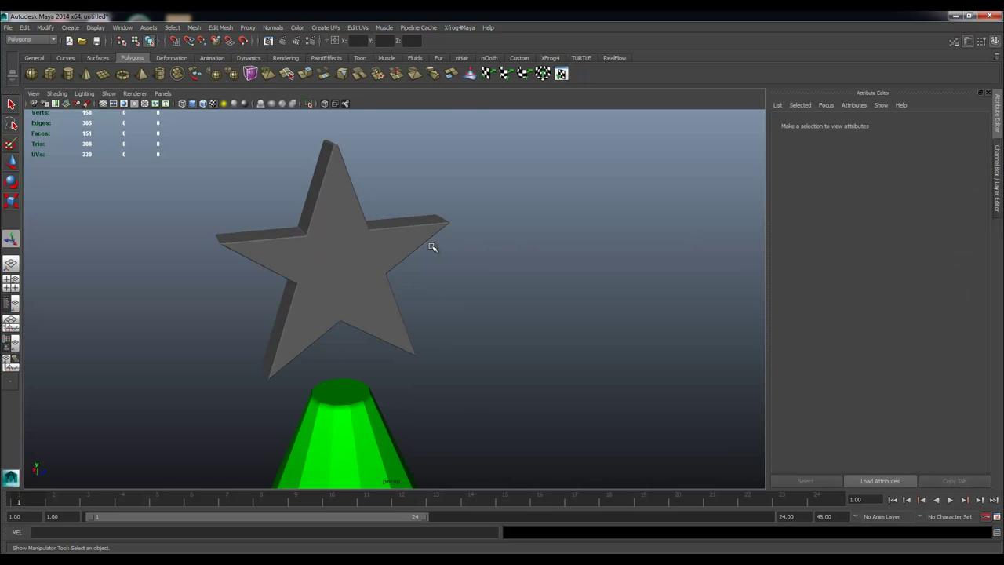
Step: Extrude the three underside faces in the star's bottom notch and scale the extruded faces inward
left_click_drag(343, 288, 340, 274, "alt")
middle_click_drag(340, 274, 353, 309, "alt")
left_click_drag(353, 308, 342, 295, "alt")
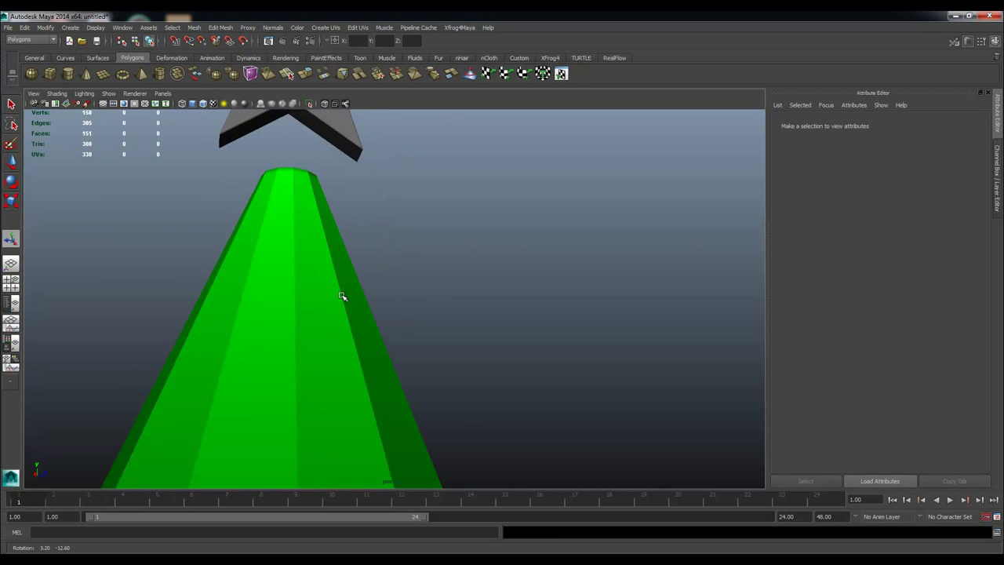
middle_click_drag(337, 192, 335, 228, "alt")
left_click(334, 229)
left_click_drag(334, 228, 298, 224, "alt")
right_click_drag(298, 224, 321, 222)
left_click(302, 235)
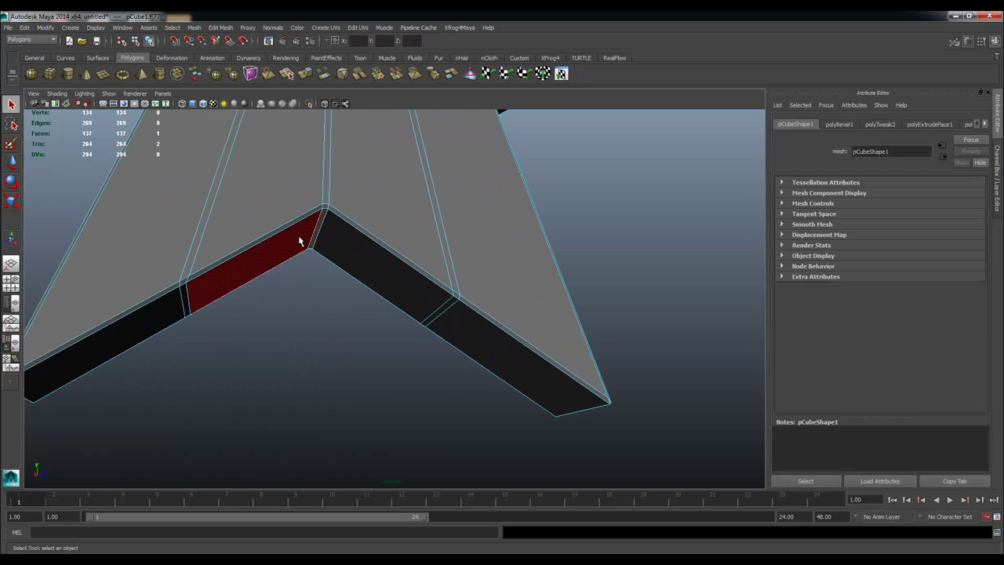
left_click(345, 251, "shift")
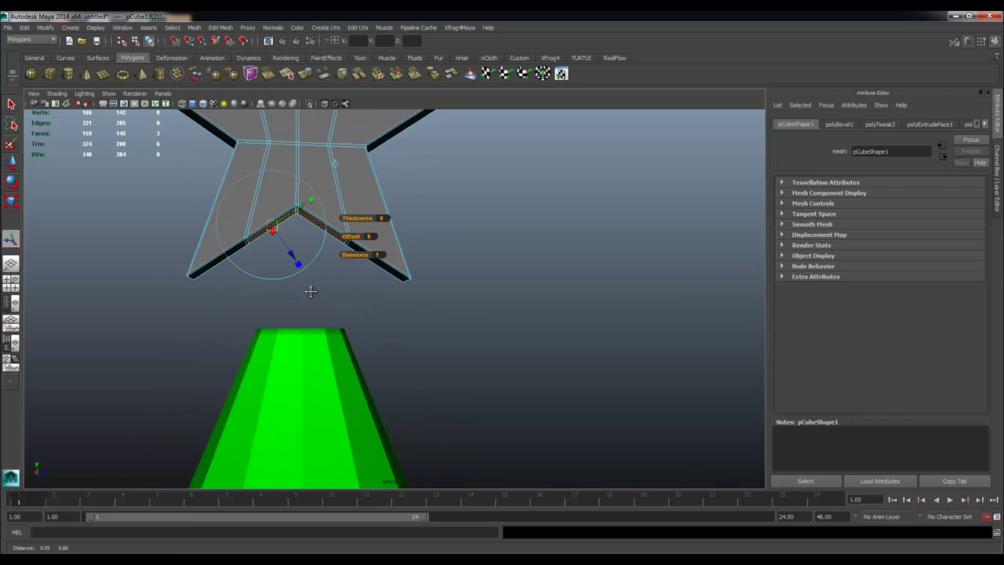
key("r")
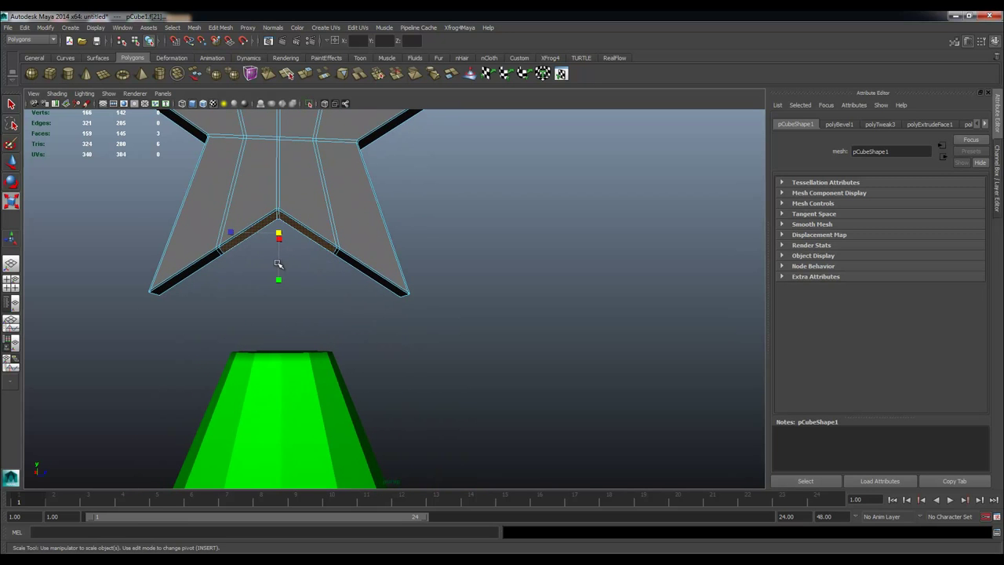
left_click_drag(278, 264, 278, 223, "alt")
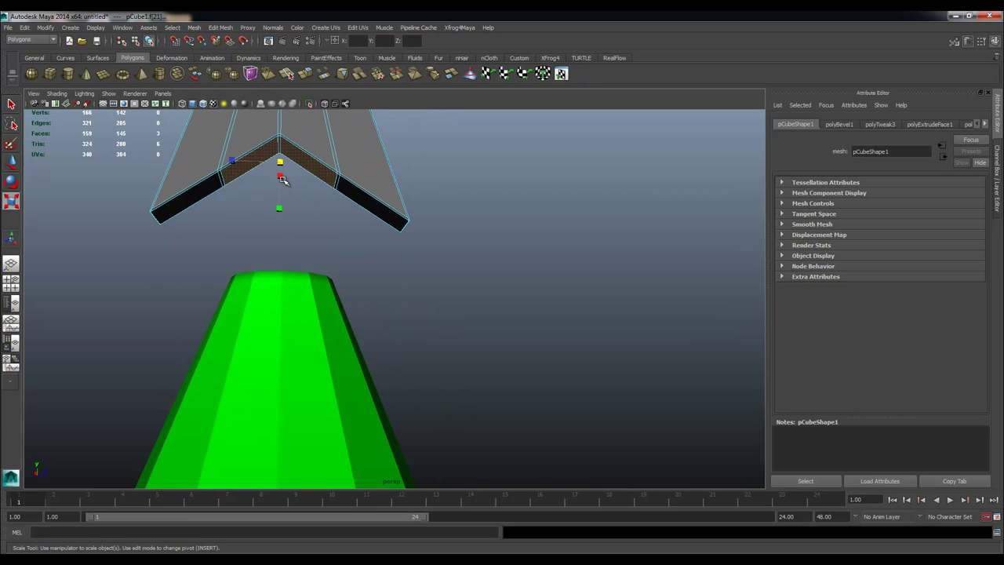
left_click_drag(280, 161, 246, 150)
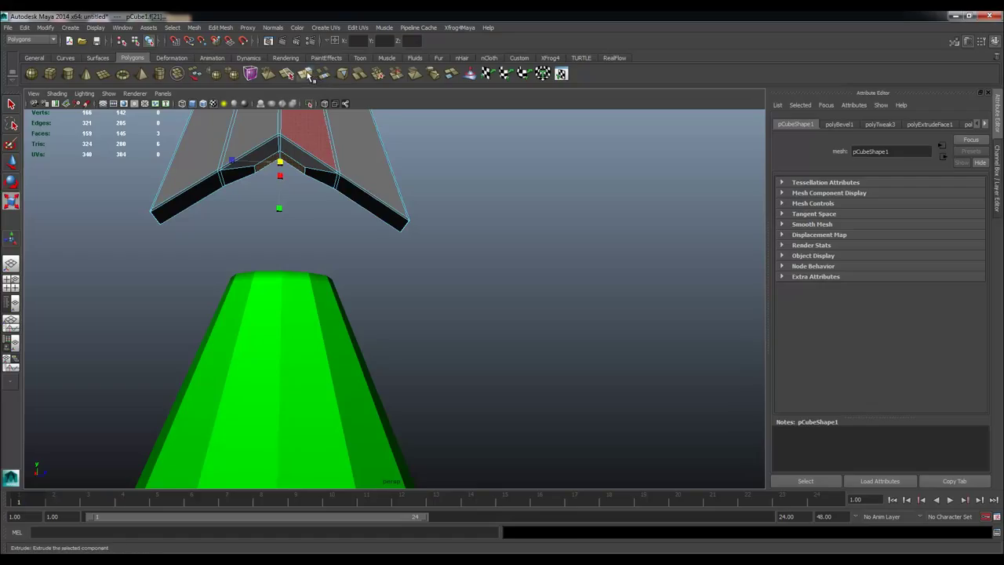
Step: Extrude the scaled notch faces again and pull them straight down to the treetop as a stem
left_click(305, 72)
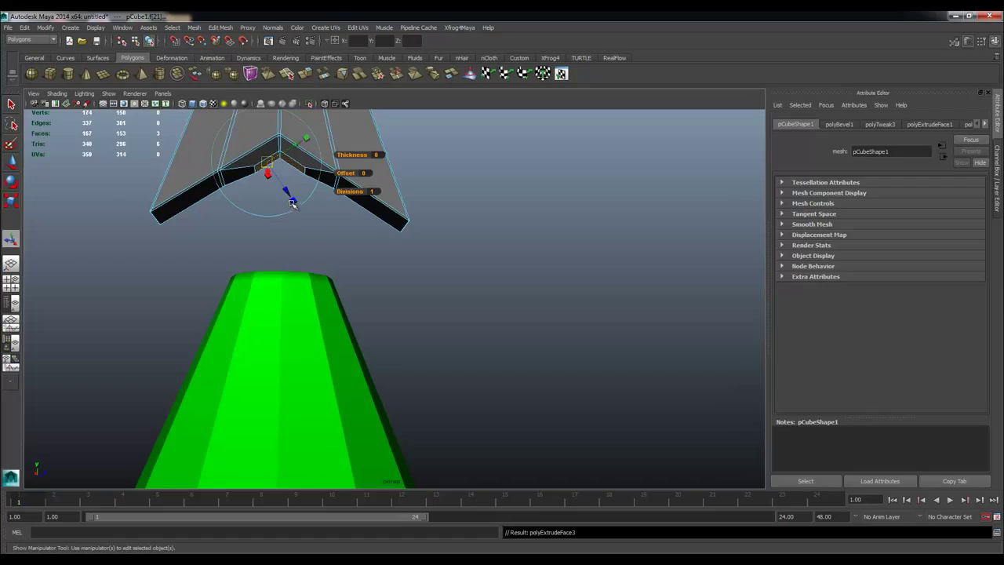
key("w")
middle_click_drag(304, 223, 310, 227, "alt")
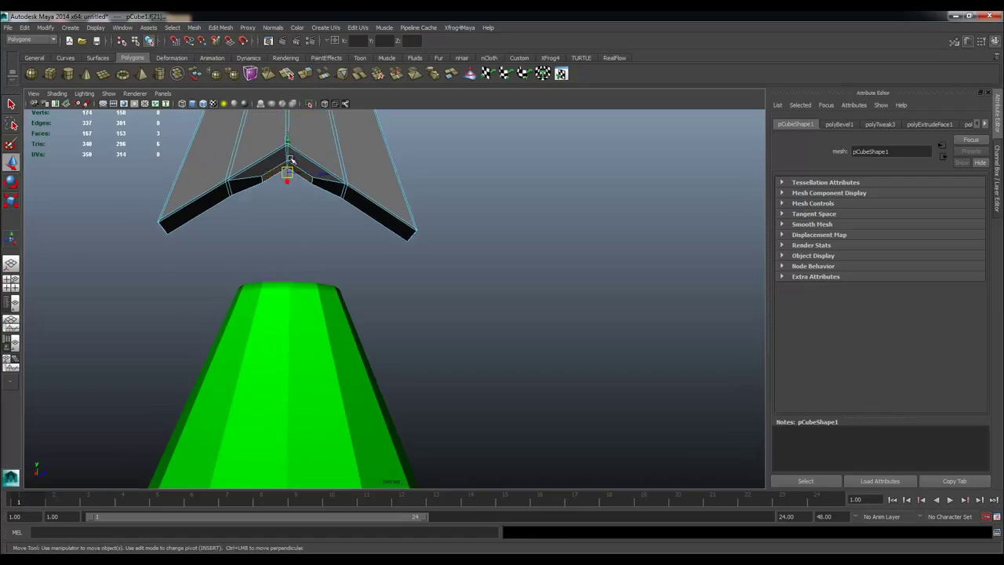
left_click_drag(287, 138, 281, 249)
right_click_drag(313, 138, 408, 153)
left_click_drag(408, 152, 346, 189, "alt")
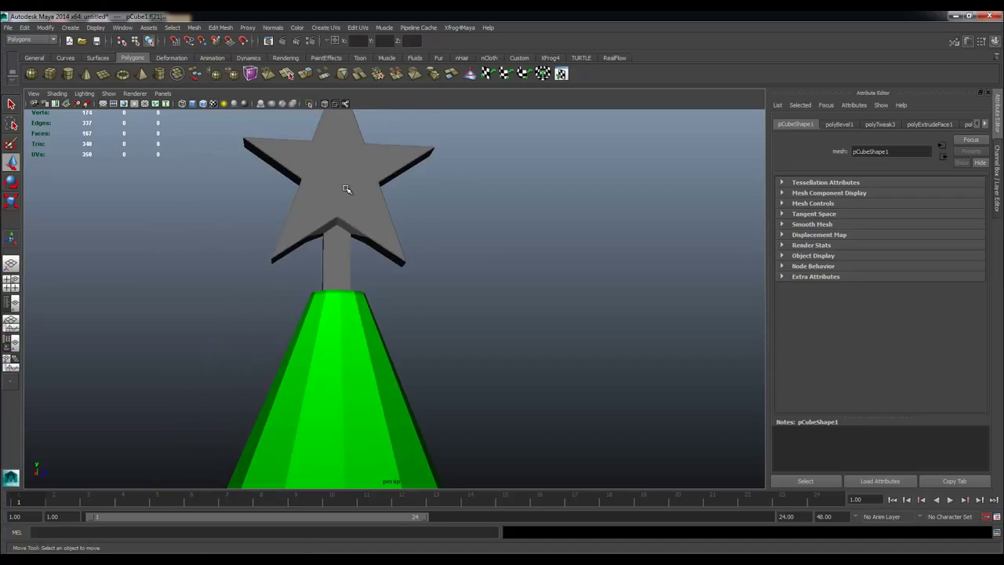
Step: Center the star's pivot and lower the star so its stem sinks into the treetop
left_click(358, 204)
right_click_drag(394, 223, 306, 243, "alt")
left_click(435, 254)
left_click_drag(434, 255, 319, 227, "alt")
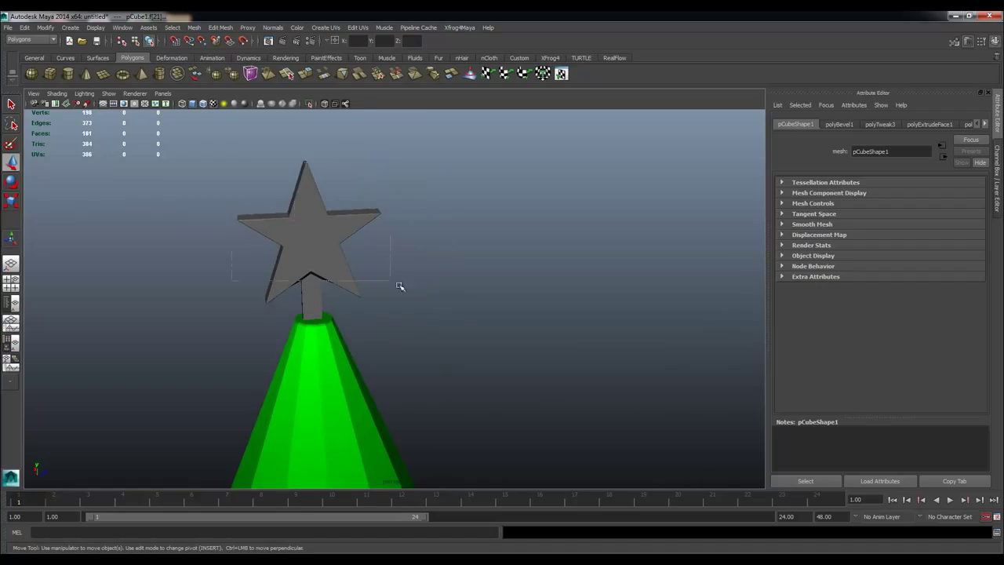
left_click_drag(400, 287, 411, 272)
scroll(411, 271, "down", 3)
left_click(46, 27)
left_click(82, 127)
middle_click_drag(405, 237, 400, 215, "alt")
left_click_drag(340, 218, 341, 231)
right_click_drag(343, 231, 396, 240, "alt")
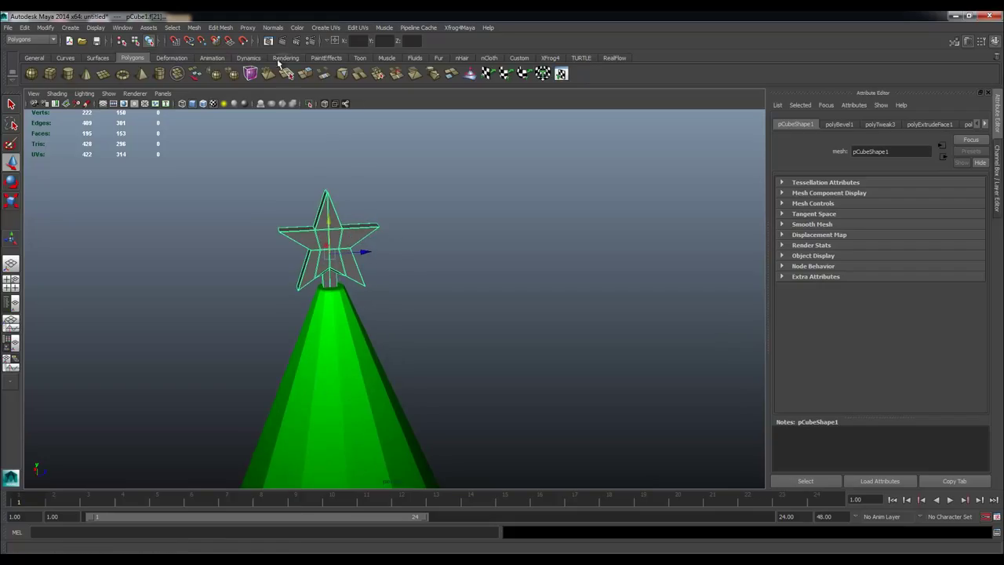
Step: Create a Blinn material and assign it to the star
left_click(284, 58)
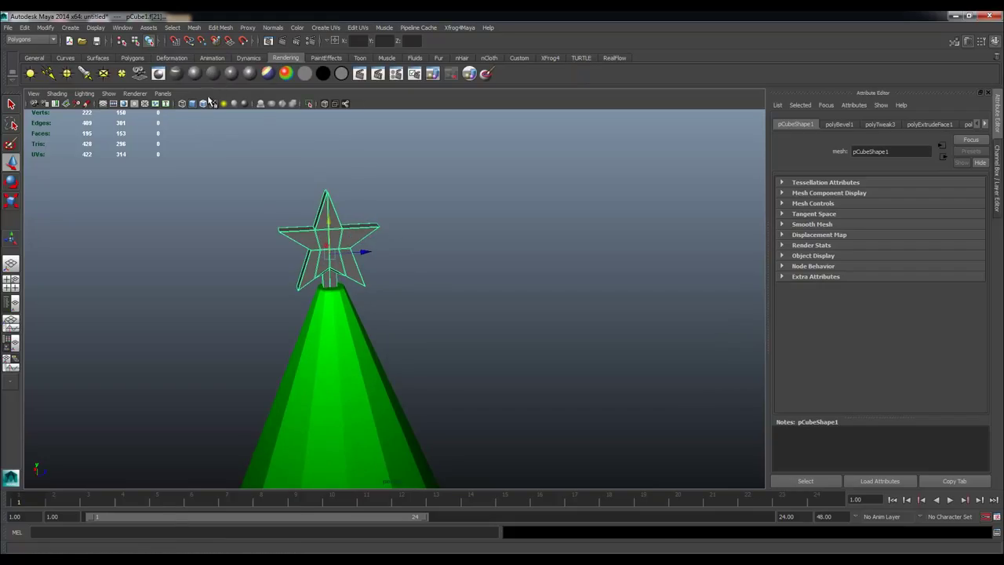
left_click(195, 73)
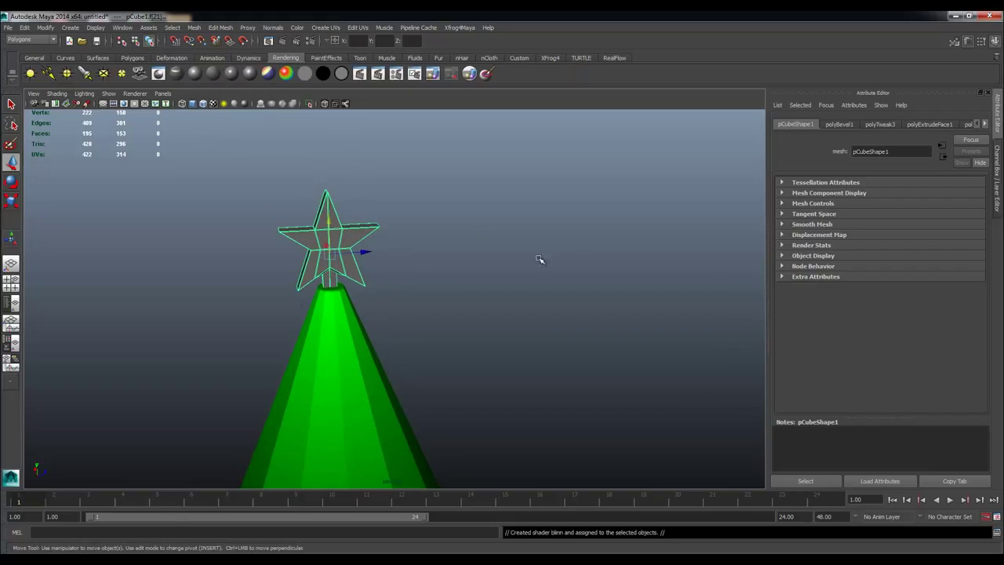
left_click(985, 124)
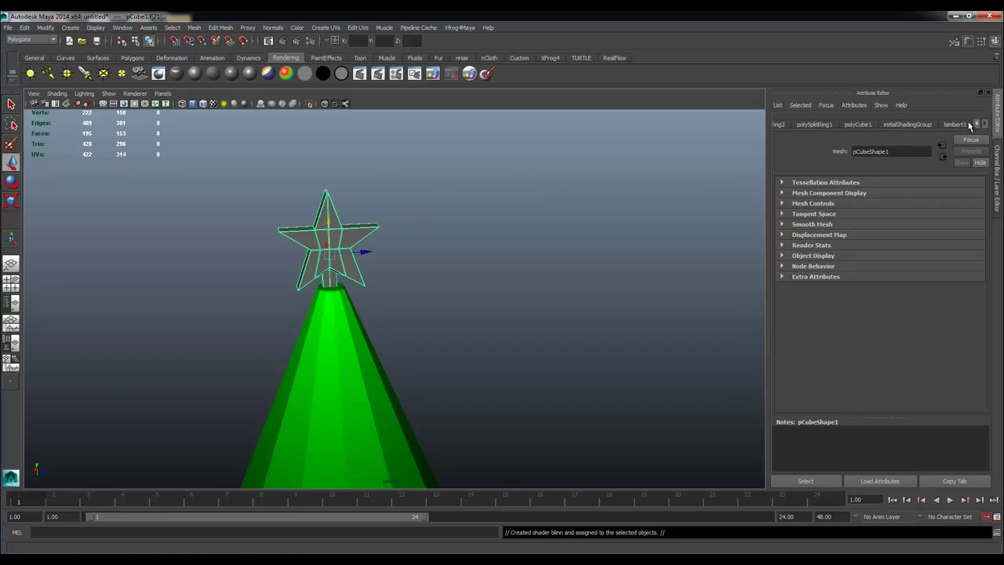
left_click(968, 125)
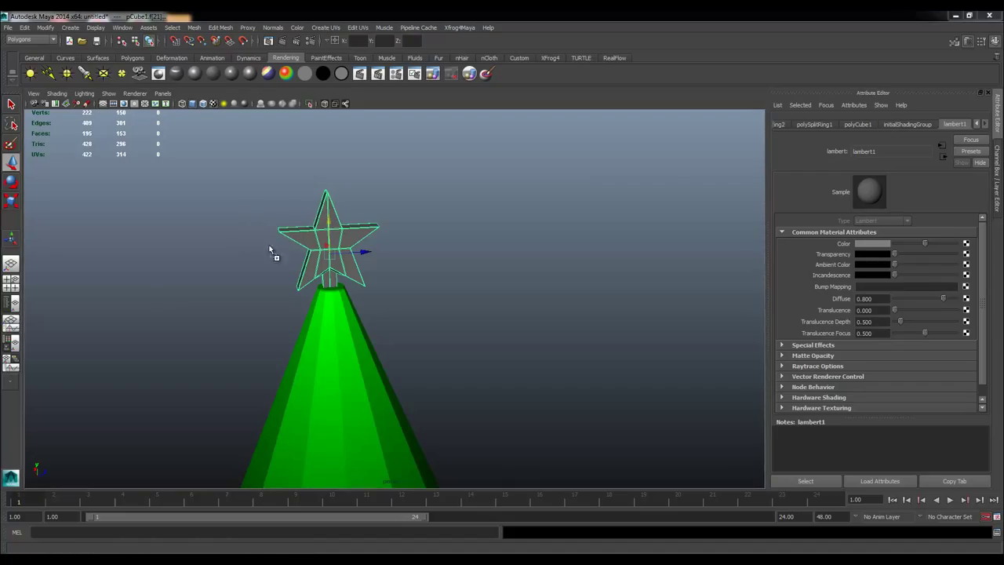
middle_click_drag(269, 249, 315, 234)
left_click_drag(2, 130, 55, 160)
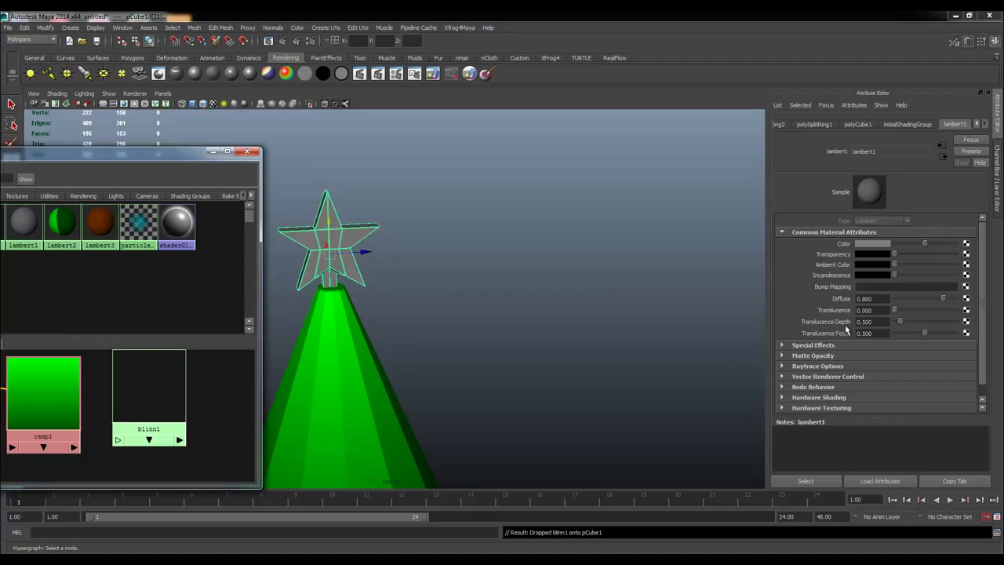
Step: Try to set the color of the lambert1 material to yellow-orange
left_click(881, 244)
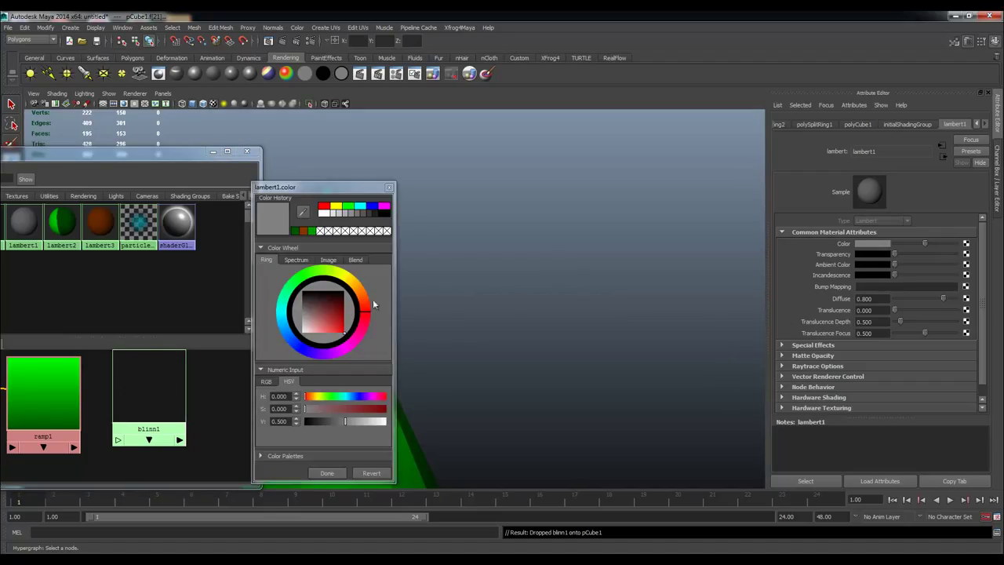
left_click(351, 277)
left_click_drag(345, 274, 347, 277)
left_click(327, 474)
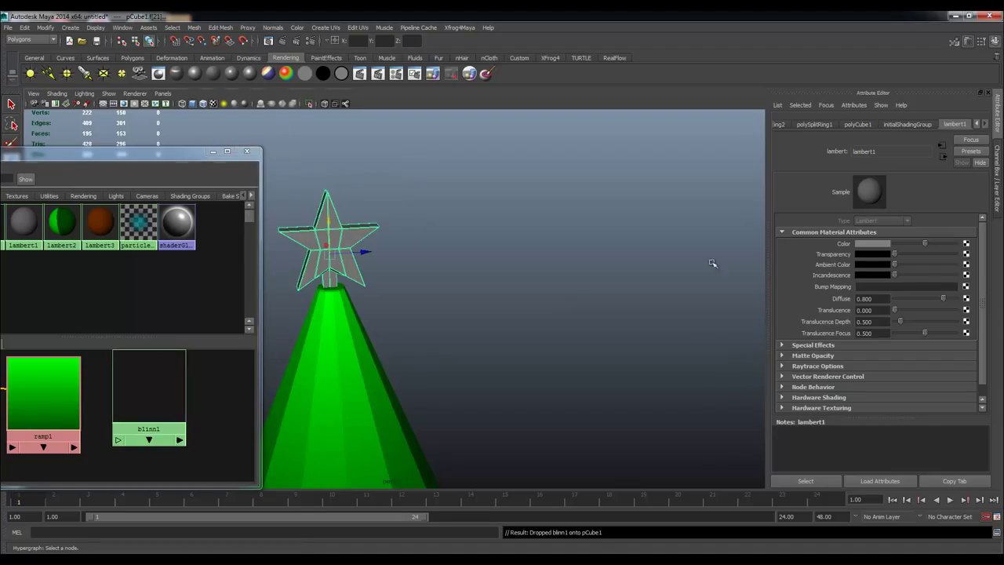
Step: Set the blinn1 material's color to yellow, apply it to the star, and clear the material window off the view
left_click(160, 400)
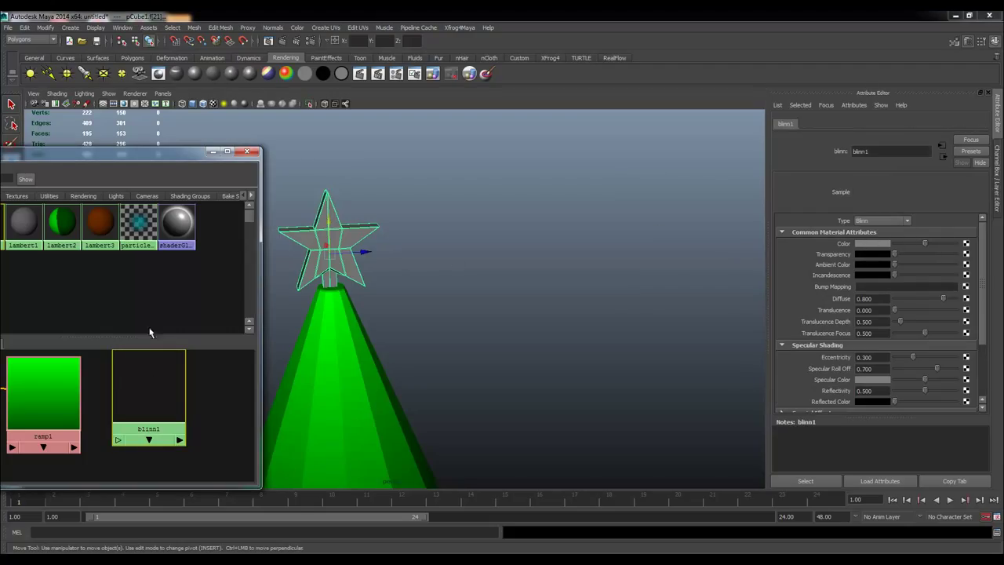
left_click(869, 245)
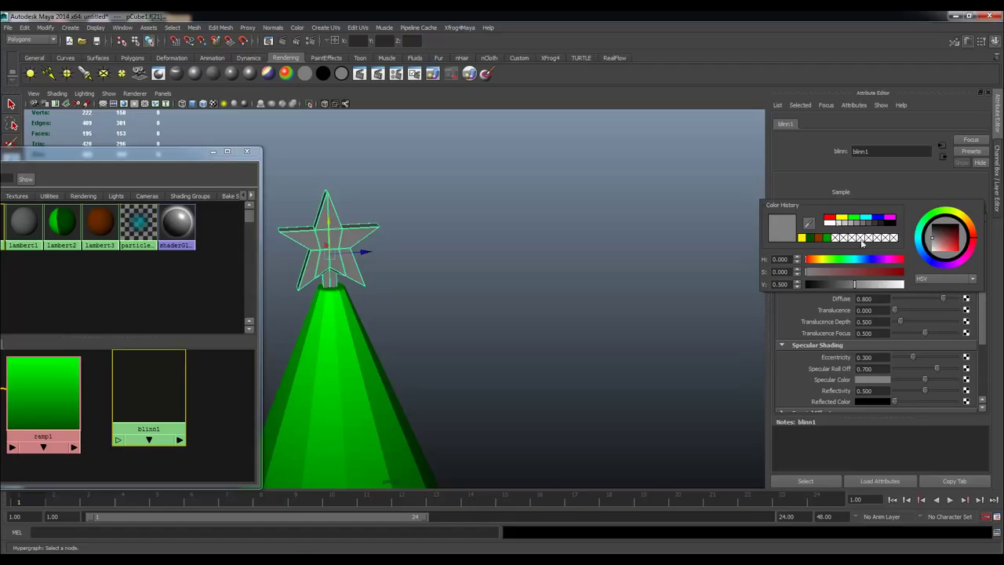
left_click(803, 237)
middle_click_drag(149, 388, 325, 259)
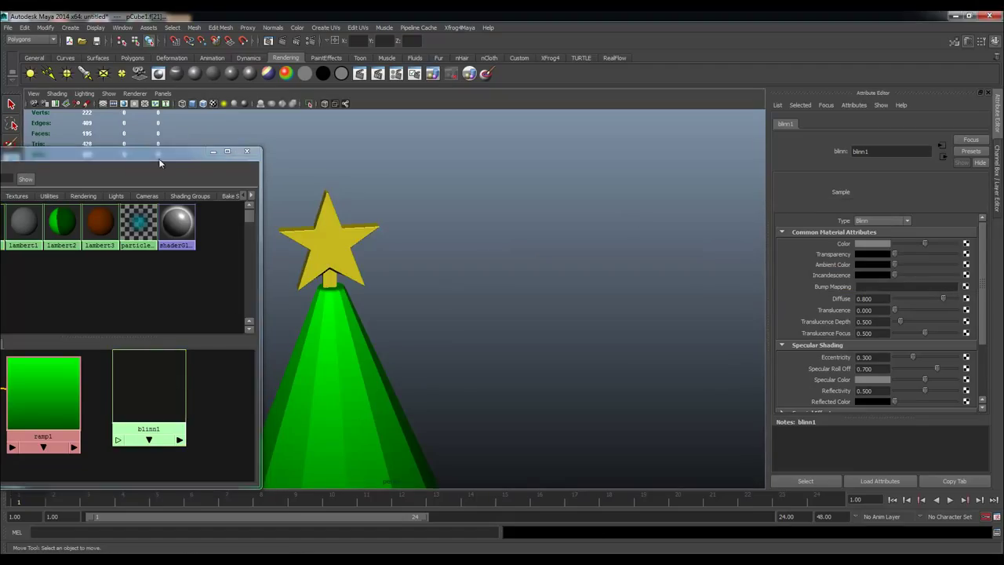
left_click_drag(159, 159, 0, 159)
Step: Inspect the star on the treetop and the whole tree from several angles and distances
right_click_drag(456, 246, 236, 277, "alt")
left_click_drag(235, 278, 614, 326, "alt")
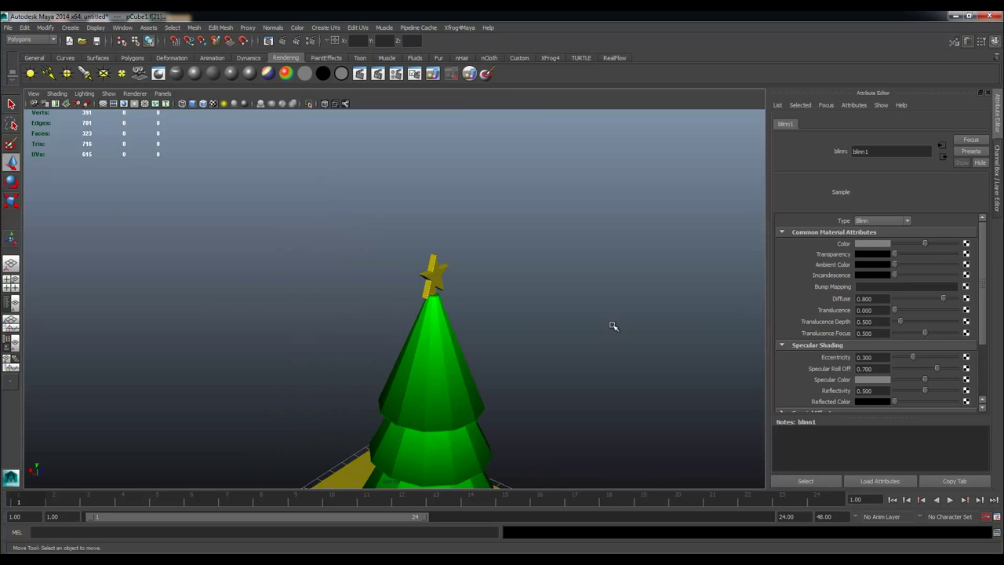
right_click_drag(569, 291, 293, 298, "alt")
left_click_drag(293, 298, 141, 248, "alt")
right_click_drag(141, 248, 253, 256, "alt")
left_click_drag(253, 256, 257, 222, "alt")
right_click_drag(257, 222, 251, 217, "alt")
left_click_drag(251, 217, 264, 217, "alt")
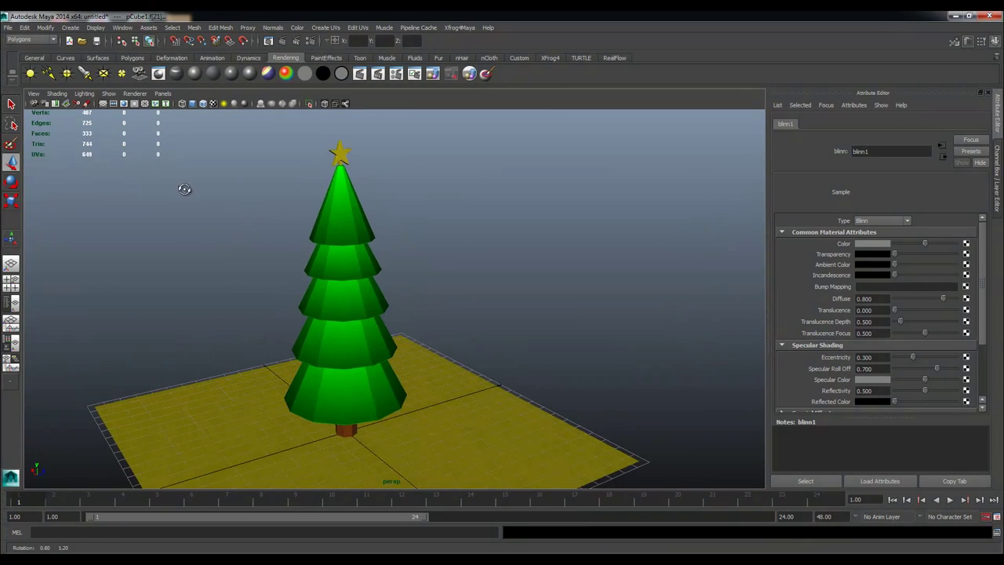
right_click_drag(186, 188, 261, 215, "alt")
left_click_drag(260, 216, 224, 224, "alt")
Step: Create a polygon plane at the tree's base and raise it about 3 units above the ground
middle_click_drag(210, 250, 211, 134, "alt")
left_click(133, 57)
left_click(103, 74)
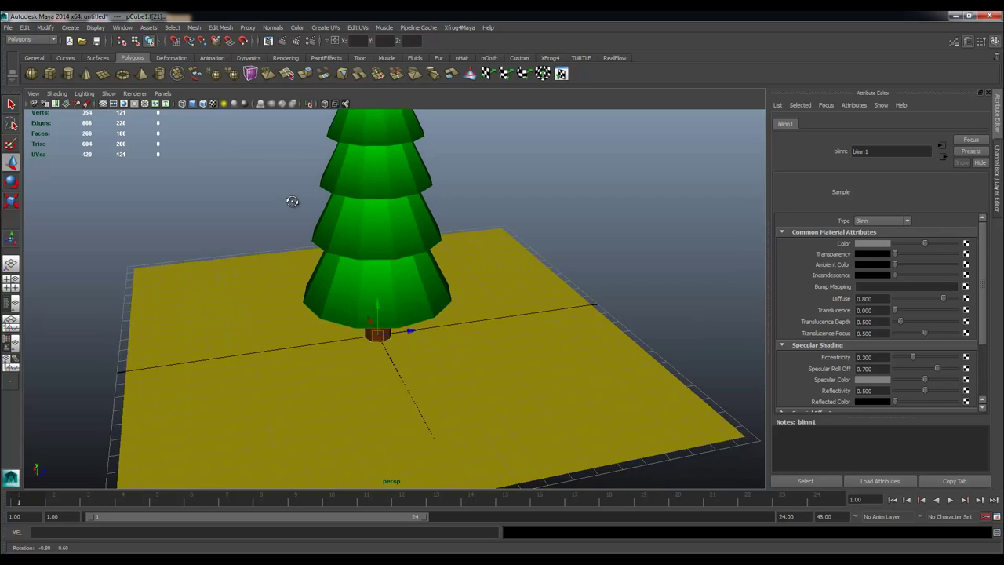
left_click_drag(294, 201, 321, 208, "alt")
left_click_drag(422, 322, 346, 241, "alt")
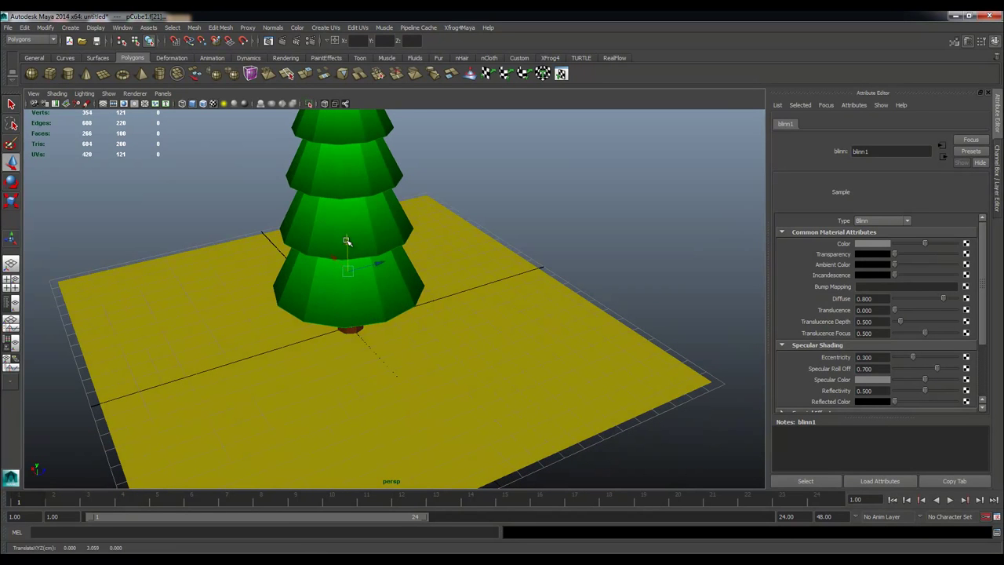
Step: Move the raised plane out beside the tree and scale it up uniformly
left_click_drag(376, 314, 298, 327, "alt")
right_click_drag(298, 327, 444, 345, "alt")
key("r")
middle_click_drag(436, 336, 424, 297, "alt")
left_click_drag(407, 289, 560, 275)
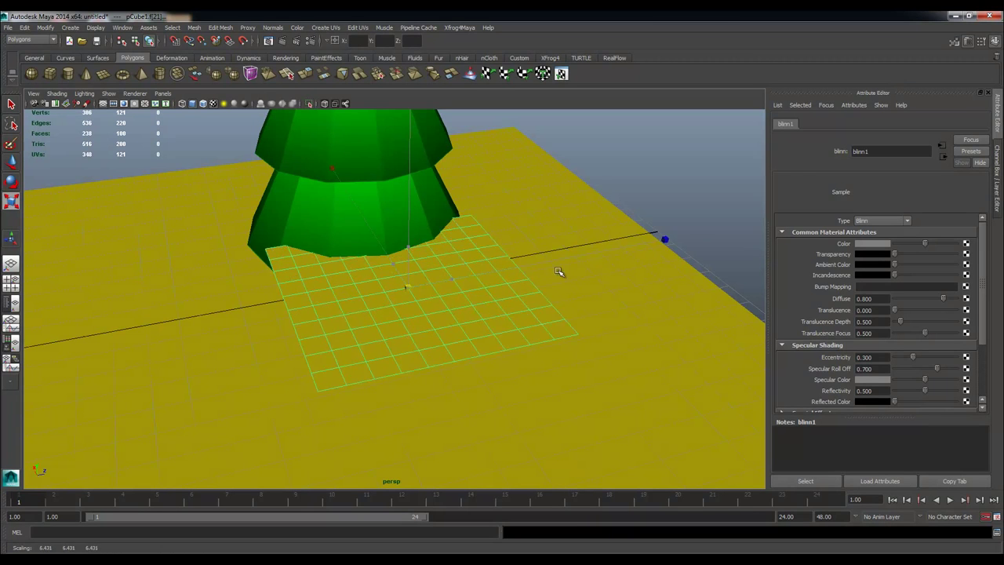
mouse_move(431, 275)
left_mouse_down("alt")
mouse_move(379, 269)
mouse_move(421, 319)
mouse_move(465, 262)
mouse_move(422, 253)
mouse_move(424, 269)
left_mouse_up("alt")
key("w")
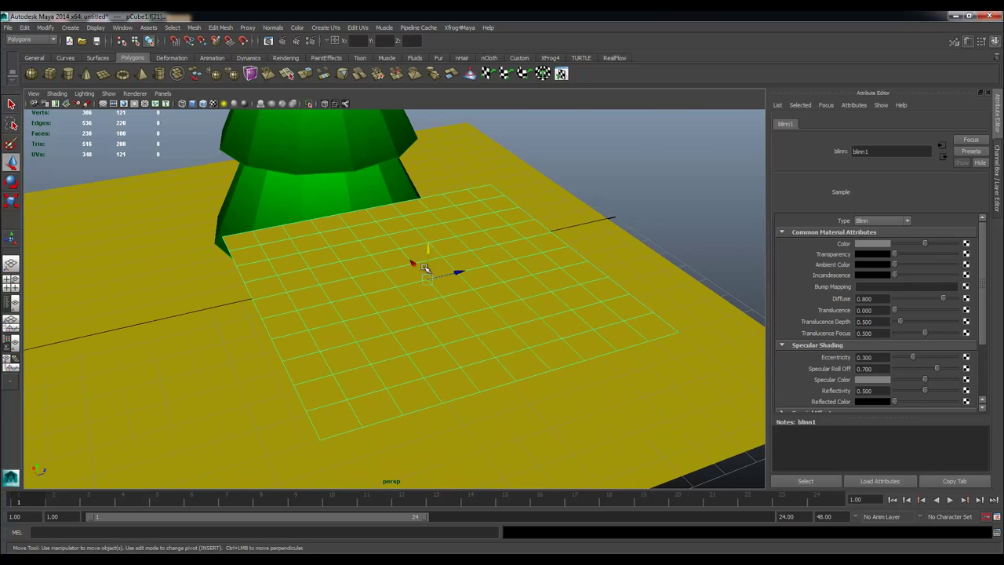
Step: Check the attributes of the material assigned to the raised plane
key("ctrl+a")
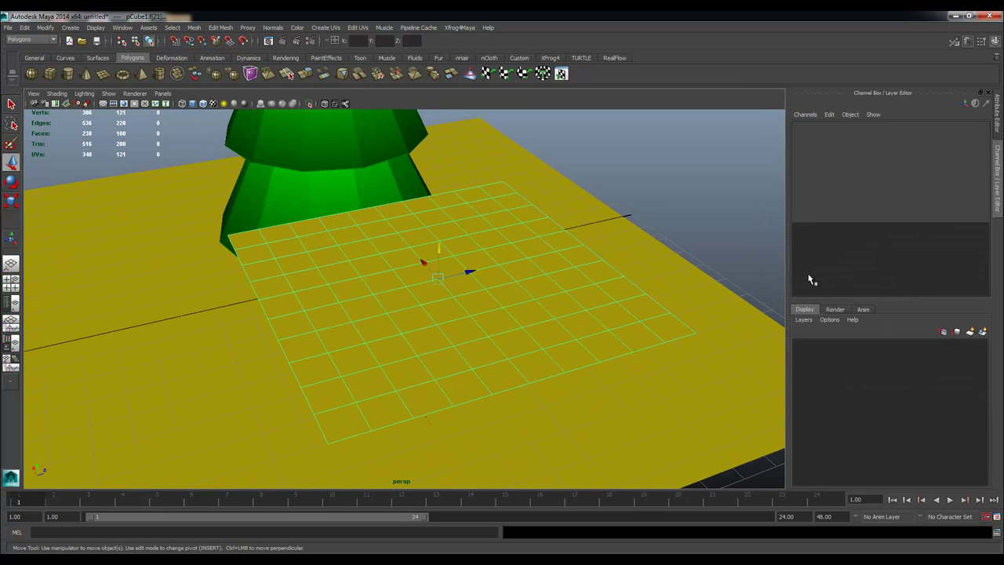
key("ctrl+a")
key("ctrl+a")
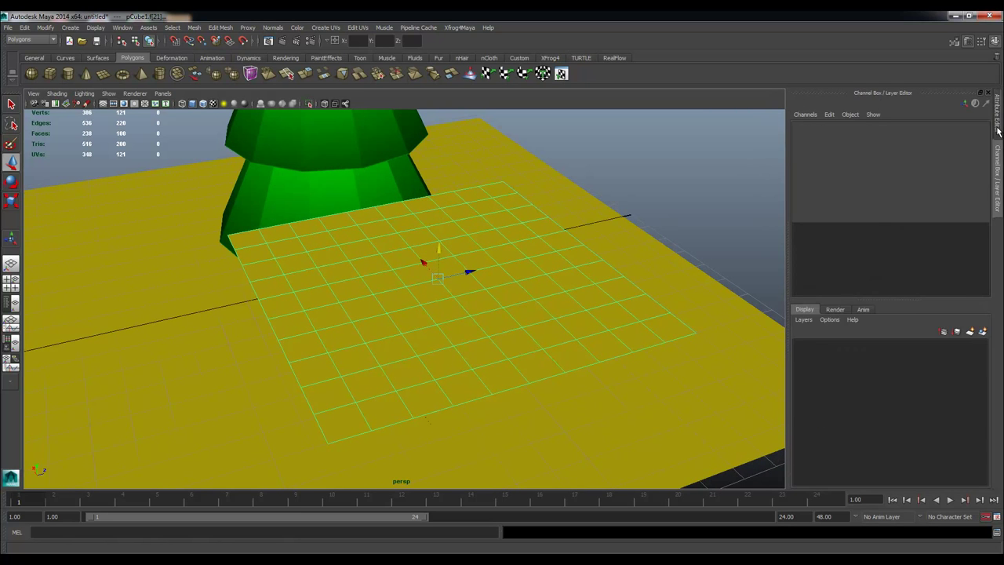
left_click(998, 132)
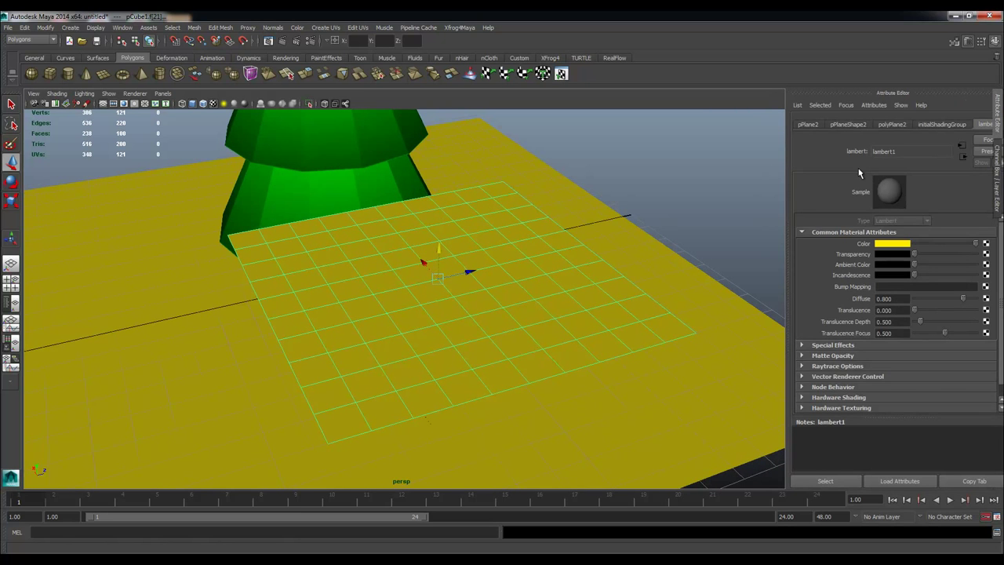
key("ctrl+a")
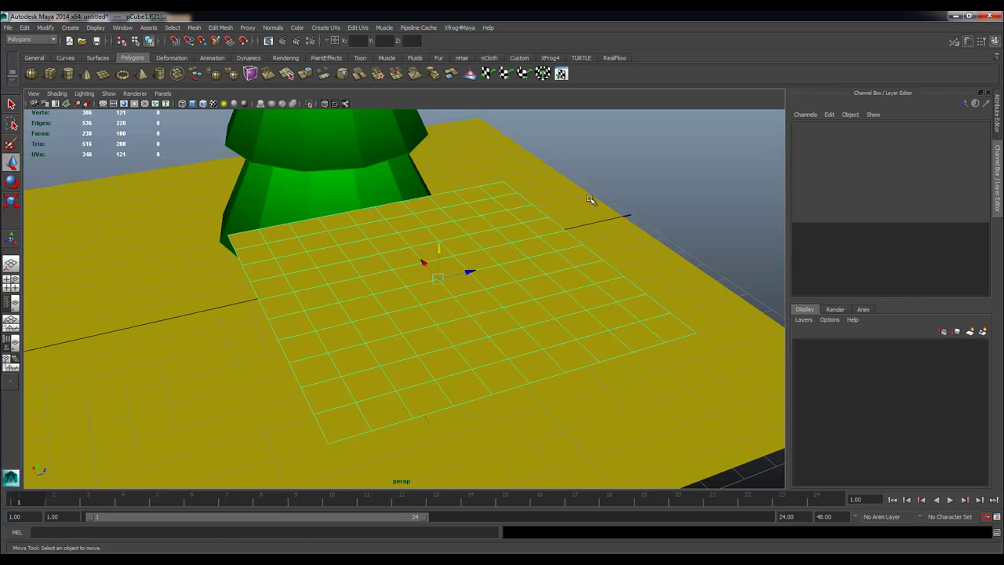
Step: Select the ground plane and the raised plane in turn and compare their positions around the tree
right_click_drag(507, 242, 526, 232)
left_click(527, 245)
left_click_drag(527, 244, 590, 220, "alt")
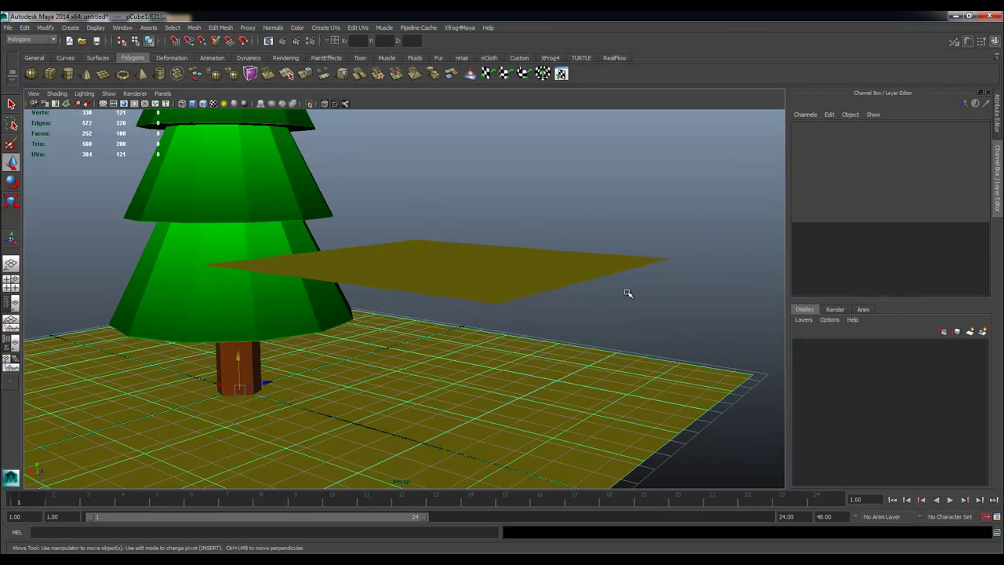
left_click(641, 268)
left_click_drag(638, 275, 651, 248, "alt")
scroll(690, 258, "down", 5)
mouse_move(481, 309)
left_mouse_down("alt")
mouse_move(460, 313)
mouse_move(468, 309)
mouse_move(485, 328)
left_mouse_up("alt")
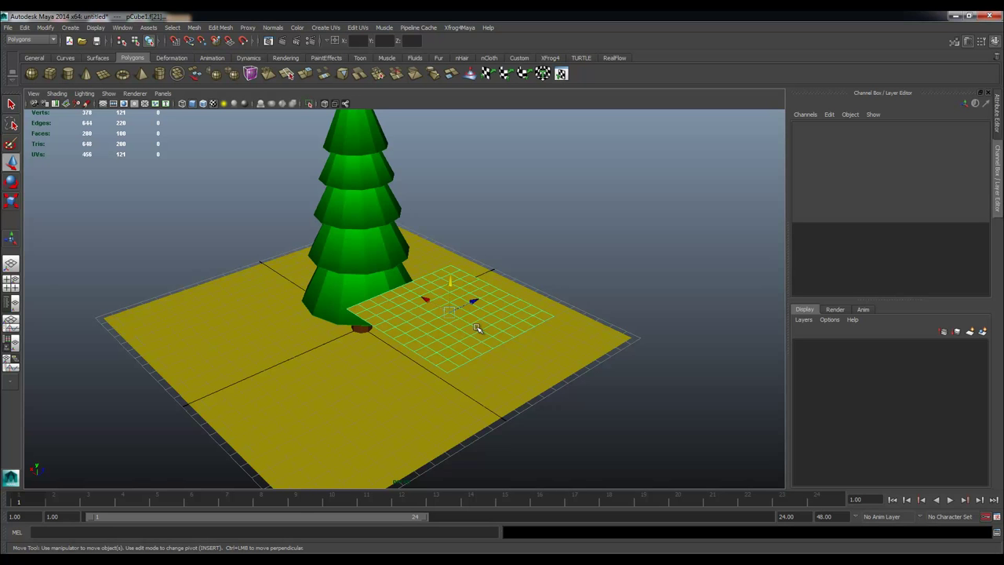
left_click_drag(571, 313, 600, 269, "alt")
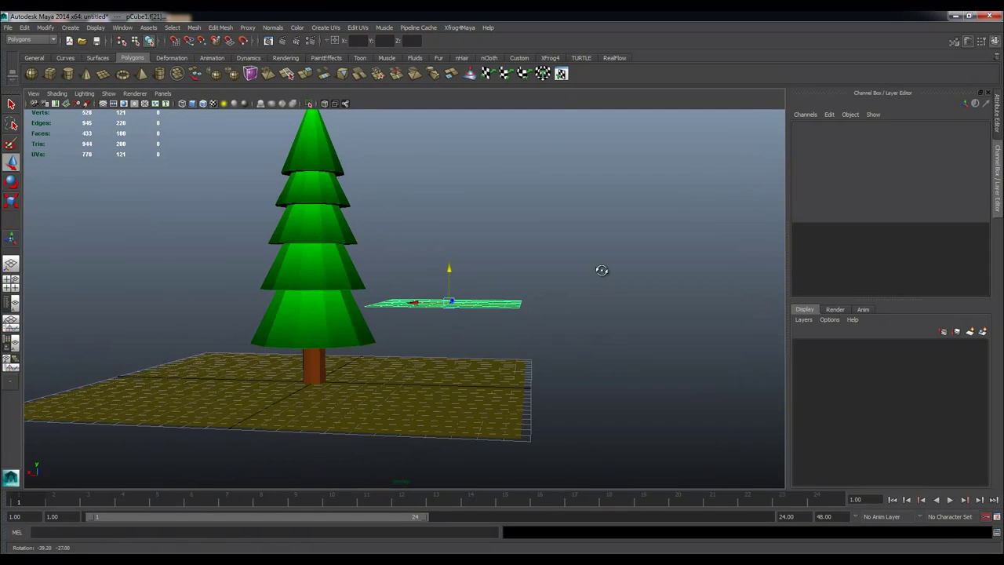
left_click(478, 285)
left_click_drag(478, 285, 466, 295, "alt")
left_click_drag(398, 263, 527, 332)
left_click_drag(542, 312, 520, 327, "alt")
left_click(833, 309)
left_click(803, 310)
Step: Delete the raised plane beside the tree and select the ground plane
left_click_drag(511, 271, 514, 253, "alt")
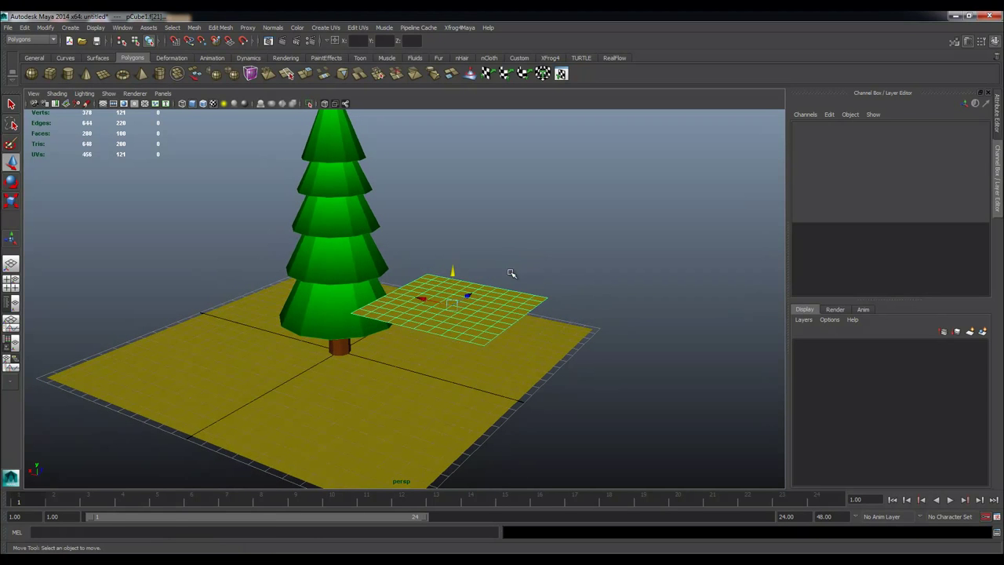
mouse_move(463, 298)
left_mouse_down("alt")
mouse_move(481, 309)
mouse_move(455, 306)
left_mouse_up("alt")
left_click_drag(461, 242, 555, 402)
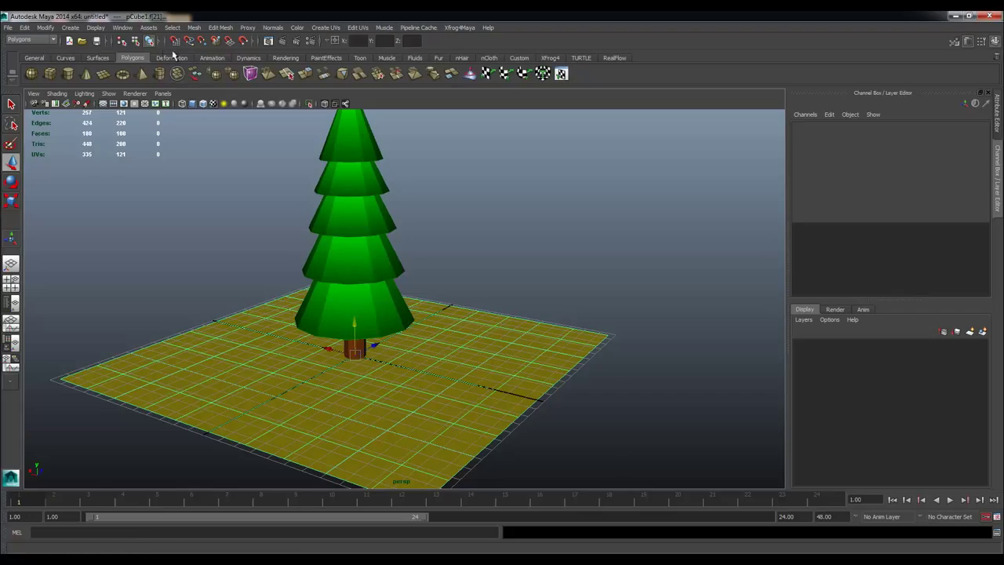
Step: Assign a new Lambert material to the ground plane and frame the whole tree in the view
left_click(294, 58)
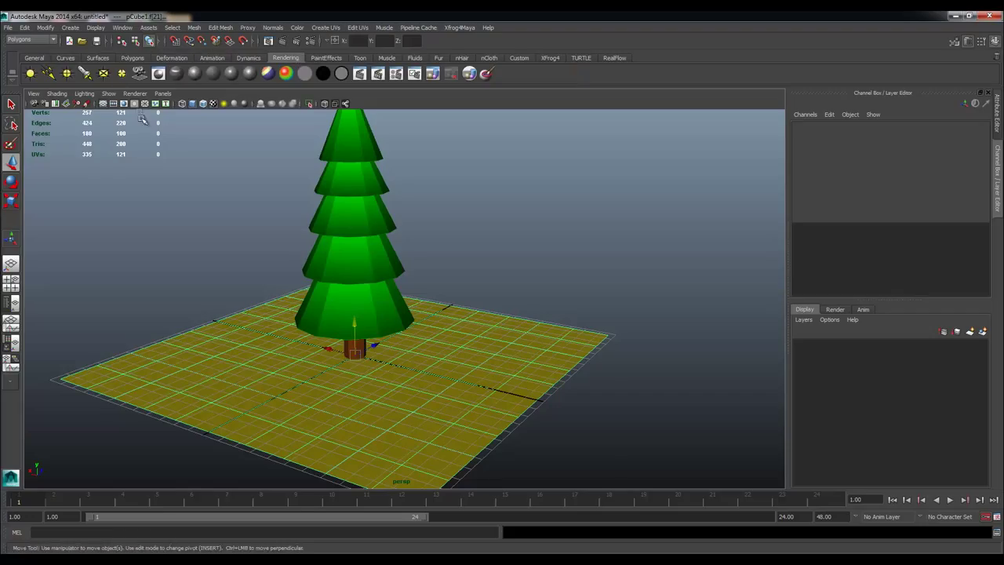
left_click(213, 76)
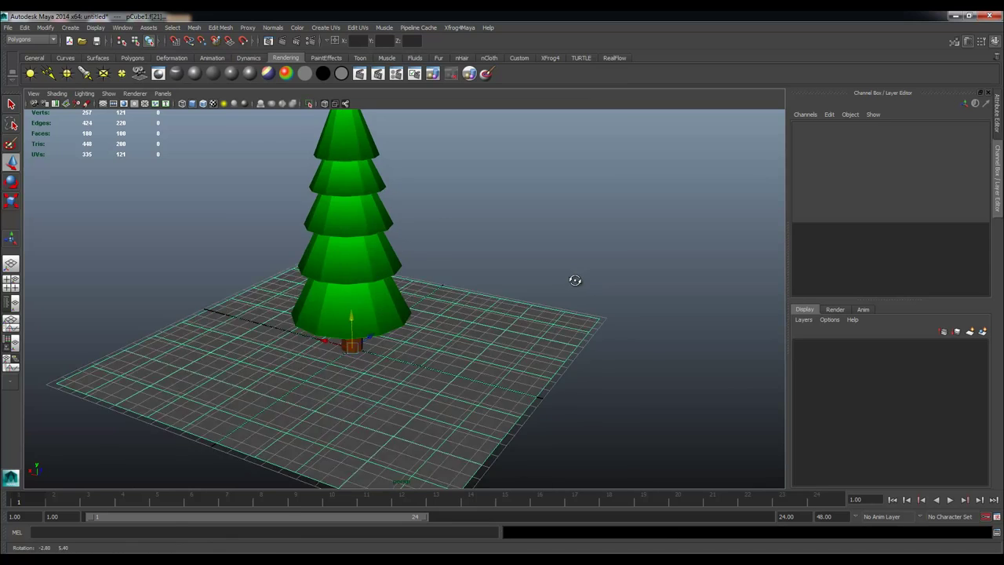
scroll(570, 276, "up", 2)
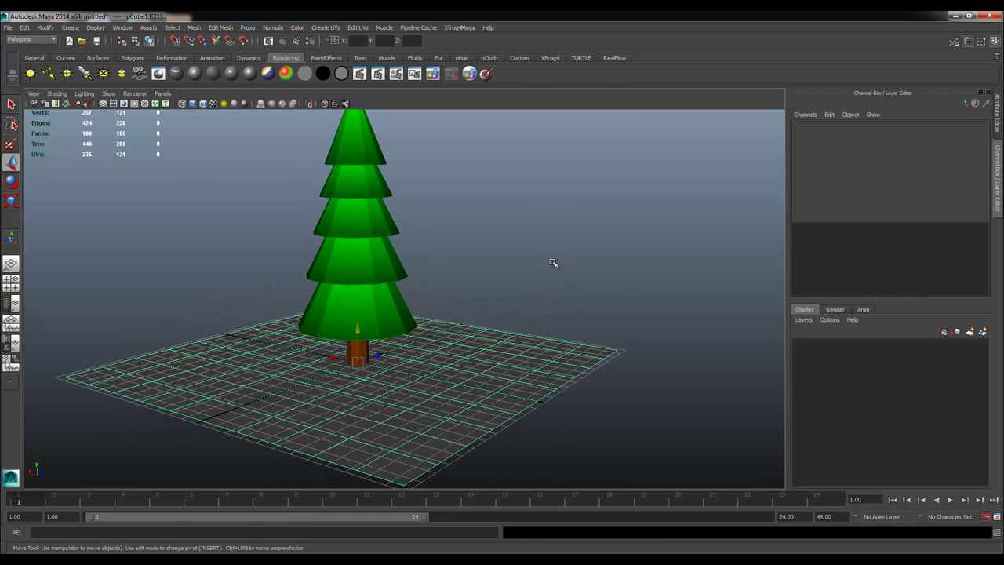
scroll(550, 275, "down", 2)
left_click_drag(547, 286, 491, 318, "alt")
middle_click_drag(508, 306, 494, 318, "alt")
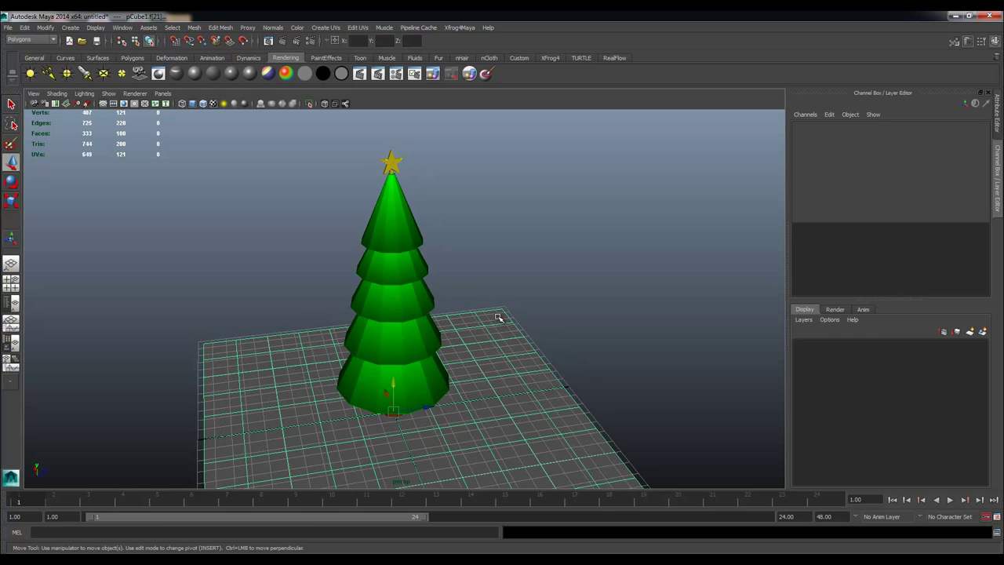